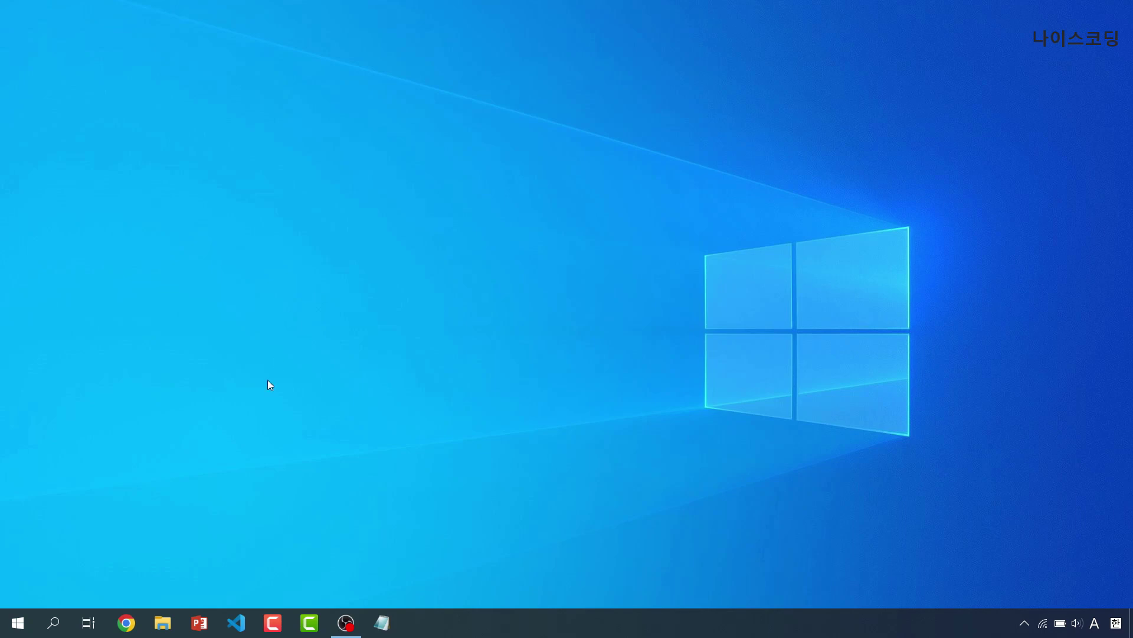
Open Chrome in a maximized window and search the web for "sqlyog community".
{"action": "left_click", "coordinate": [118, 633]}
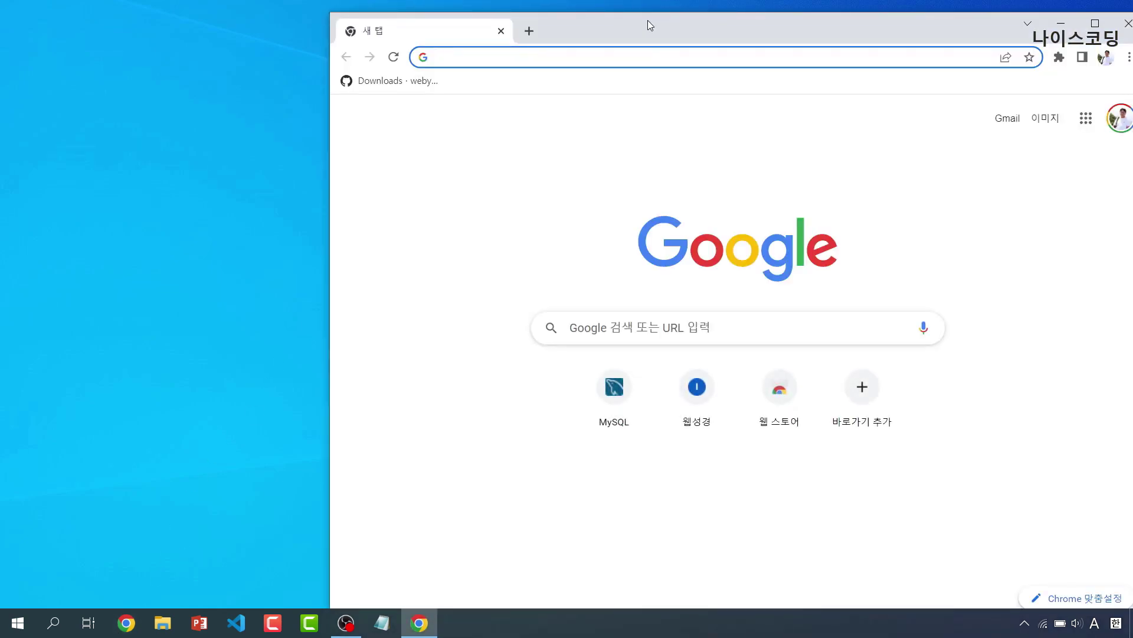
{"action": "double_click", "coordinate": [647, 20]}
{"action": "left_click", "coordinate": [259, 36]}
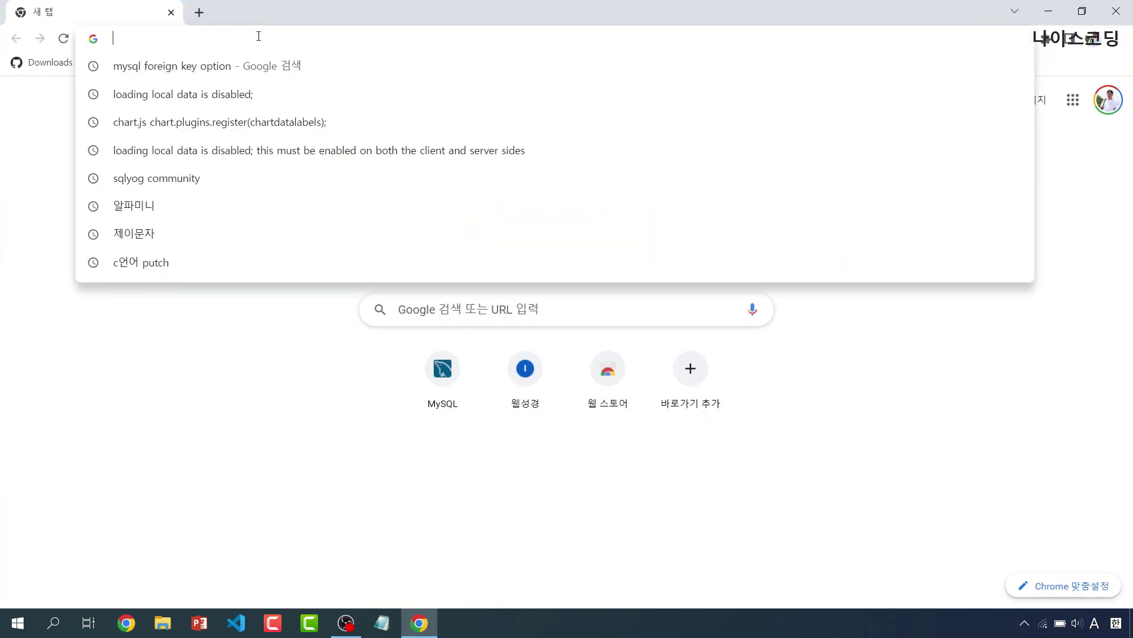
{"action": "type", "text": "sqlyog community"}
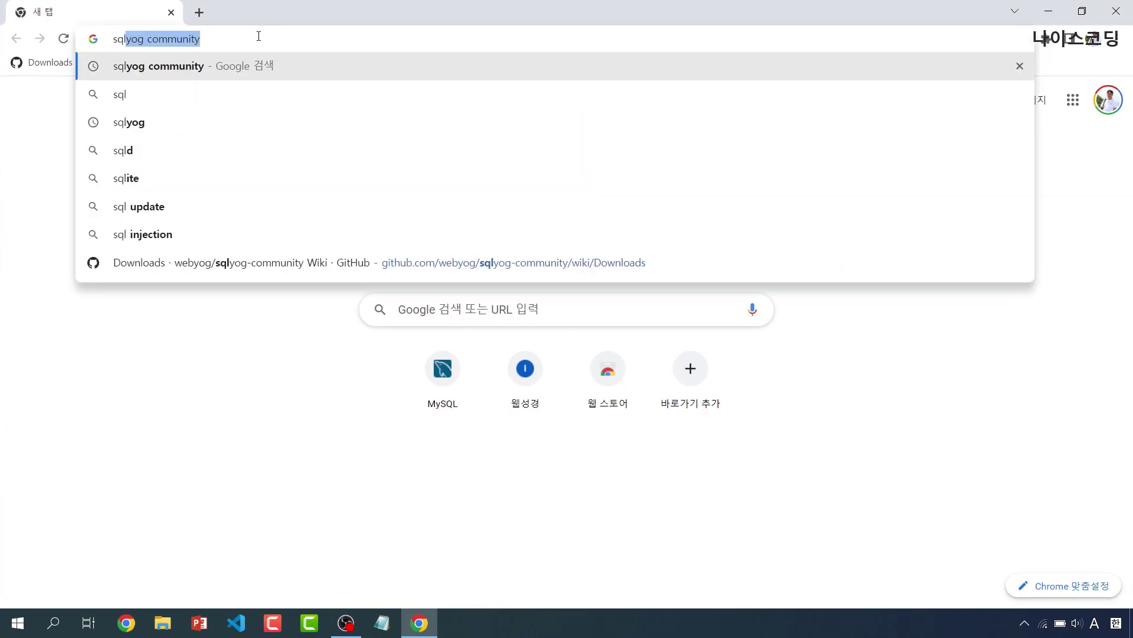
{"action": "left_click", "coordinate": [242, 71]}
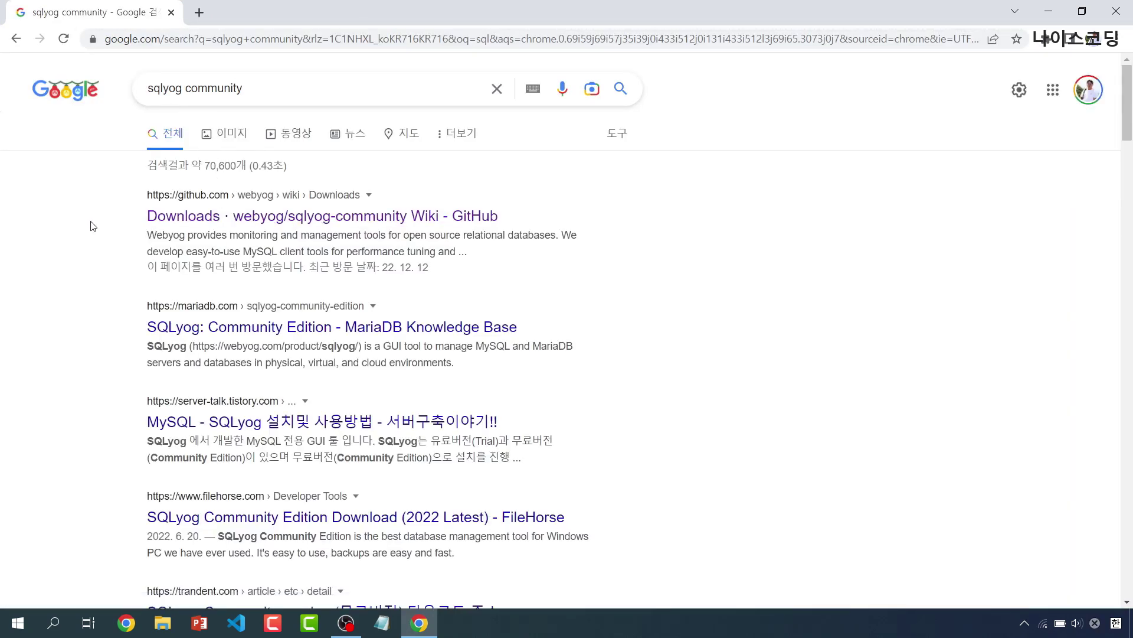
Open the webyog/sqlyog-community Downloads page on GitHub and download SQLyog Community Edition - 13.2.0 (64-Bit).
{"action": "left_click", "coordinate": [217, 216]}
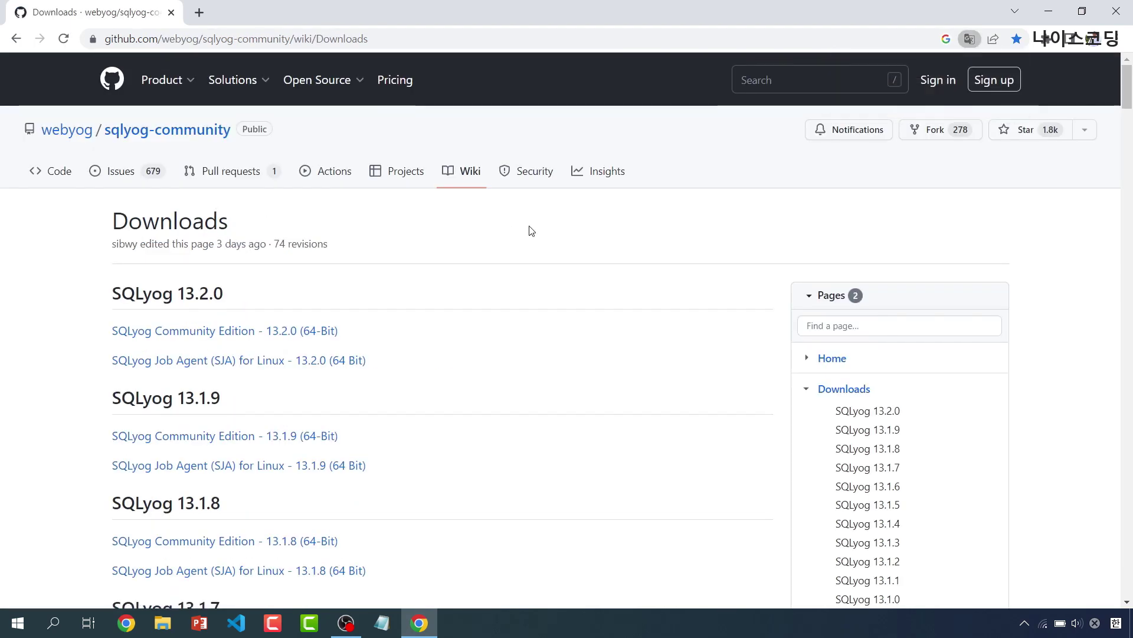
{"action": "scroll", "coordinate": [532, 231], "scroll_direction": "down", "scroll_amount": 1}
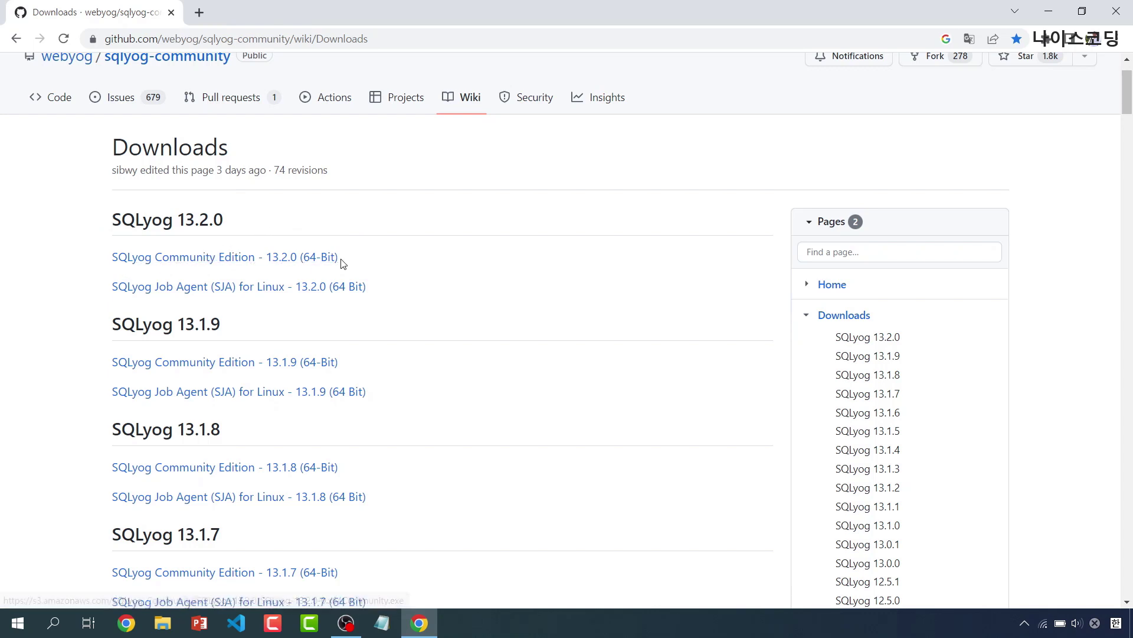
{"action": "left_click", "coordinate": [234, 263]}
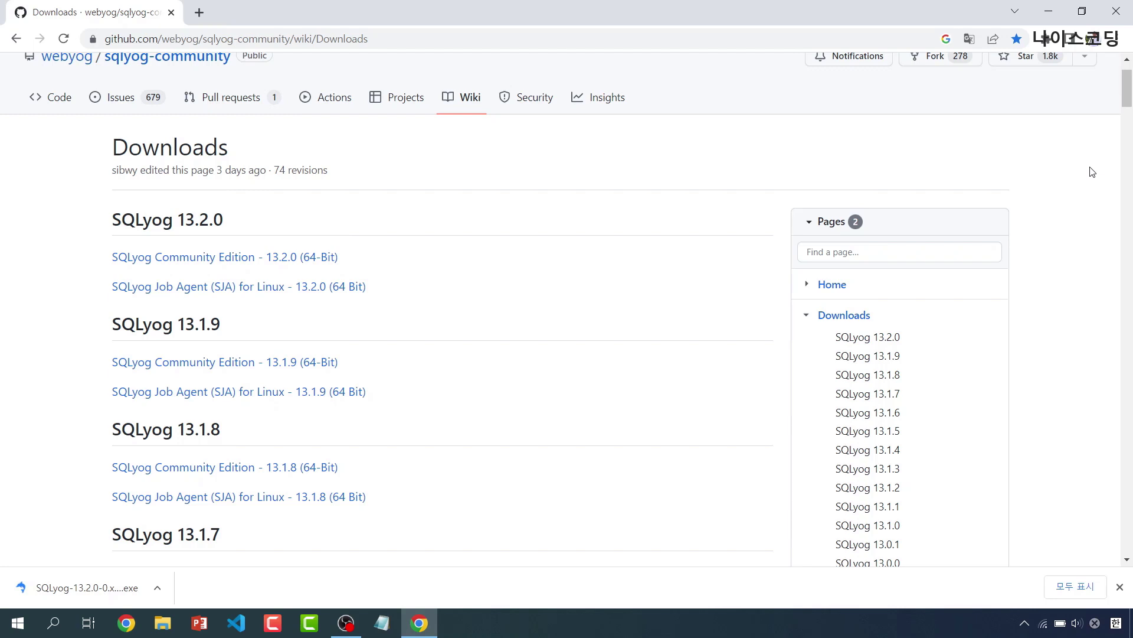
Minimize the browser and launch the installed SQLyog application.
{"action": "left_click", "coordinate": [1044, 10]}
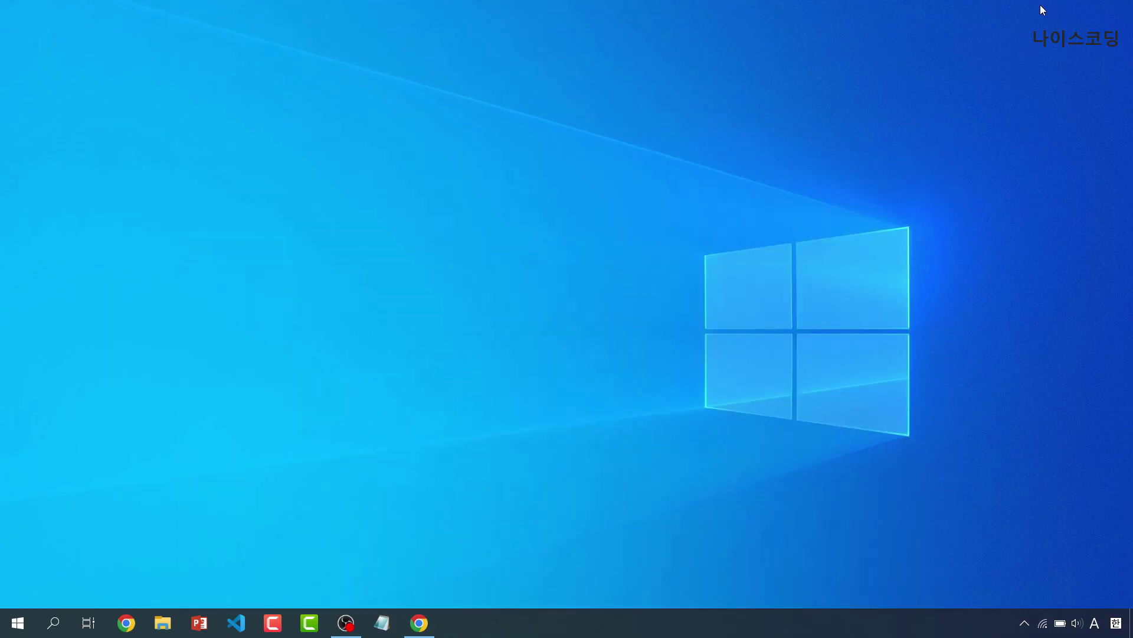
{"action": "left_click", "coordinate": [10, 626]}
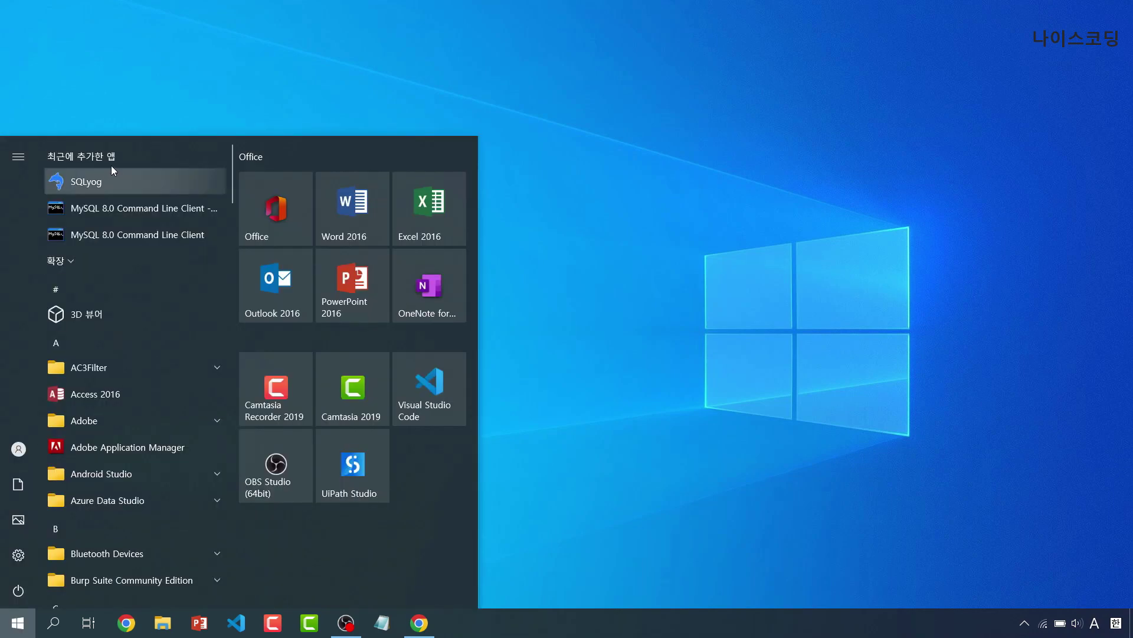
{"action": "left_click", "coordinate": [101, 180]}
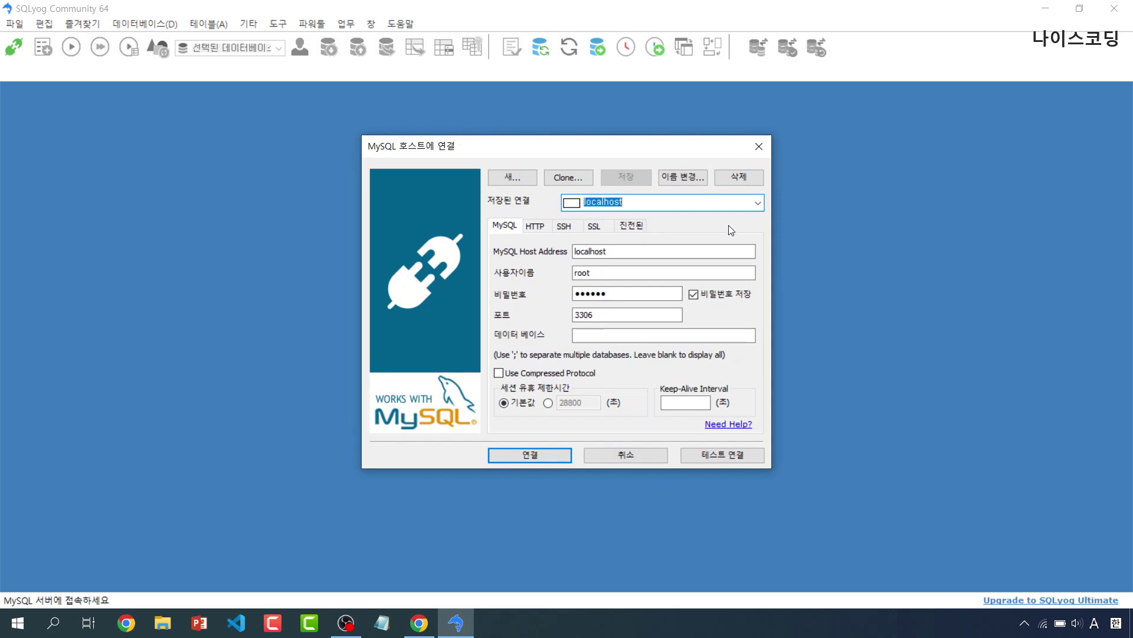
Test the saved localhost connection for the root user, dismiss the test message and connect to the MySQL server.
{"action": "left_click", "coordinate": [633, 294]}
{"action": "left_click_drag", "start_coordinate": [632, 294], "coordinate": [568, 293]}
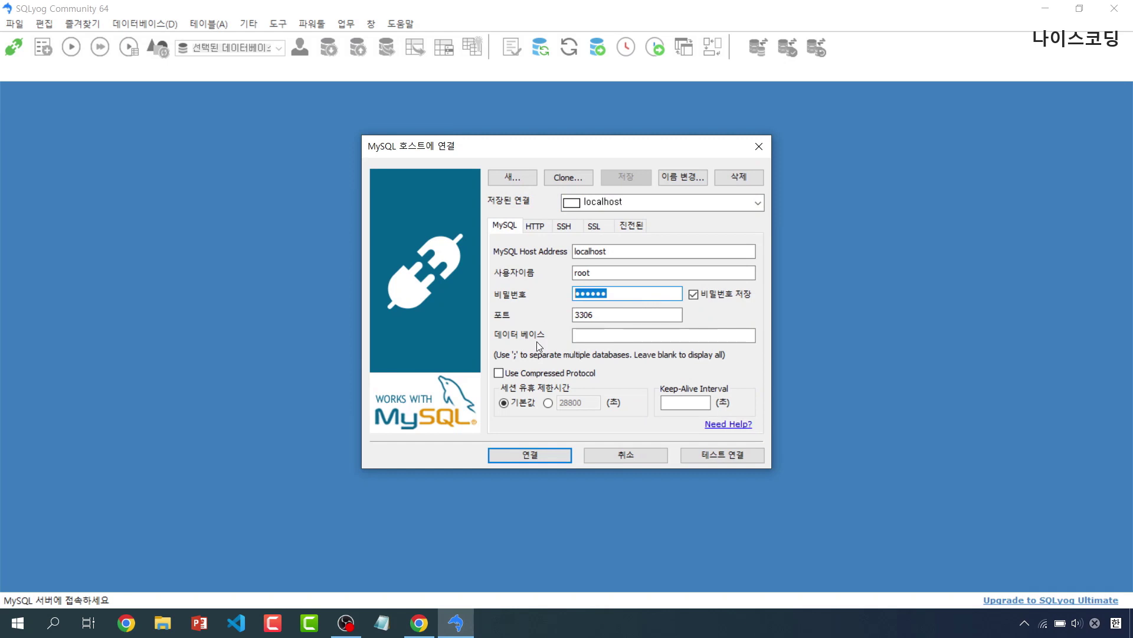
{"action": "left_click", "coordinate": [728, 458]}
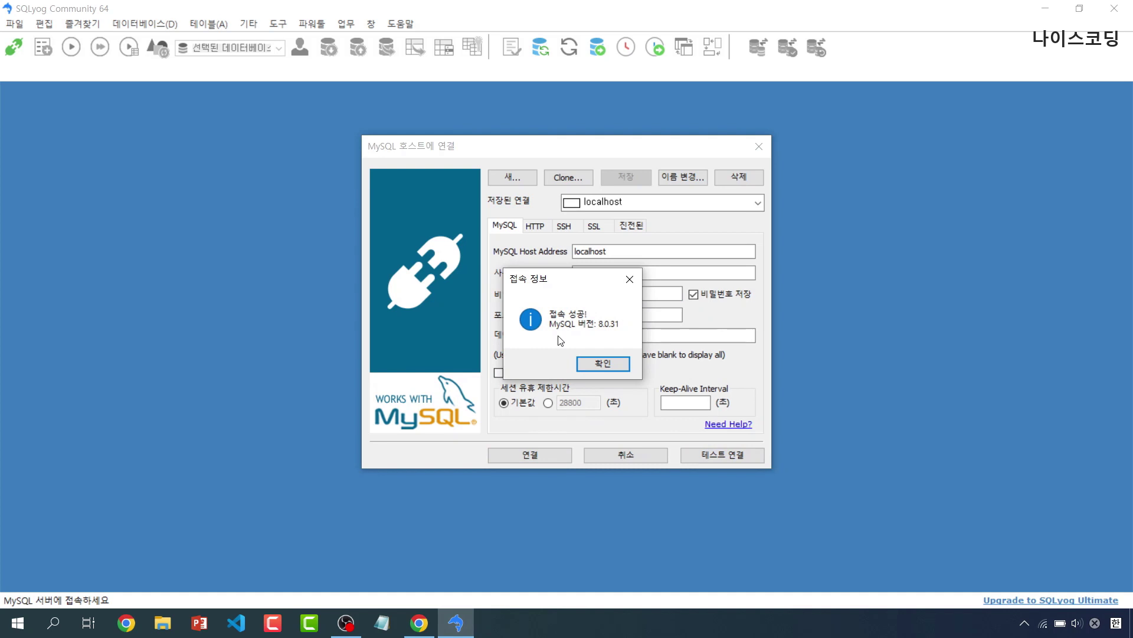
{"action": "left_click", "coordinate": [598, 363]}
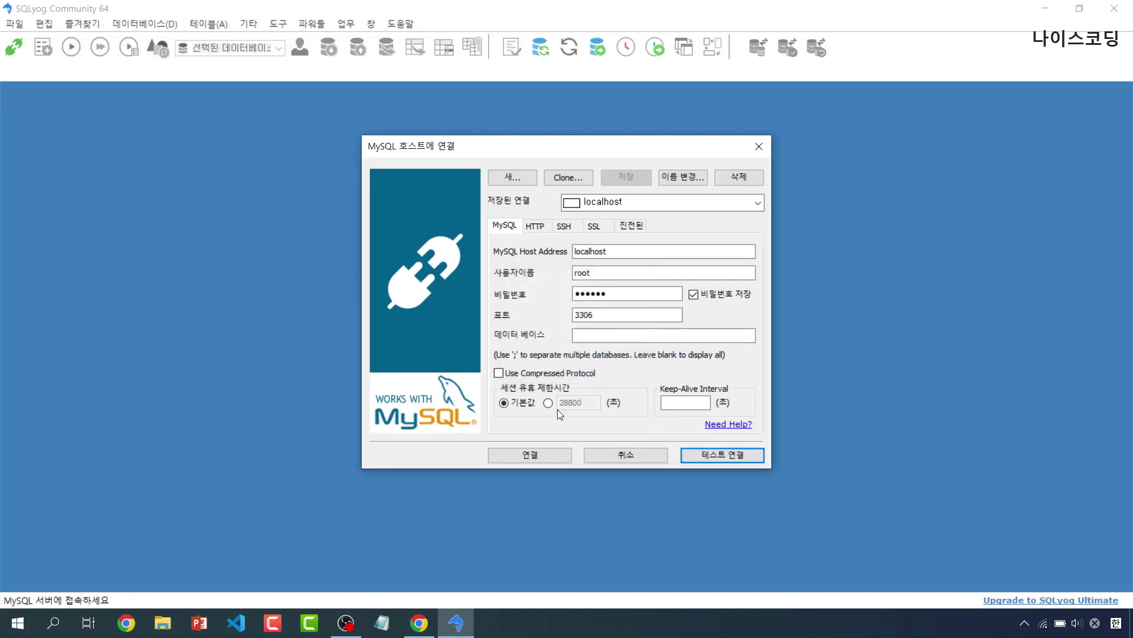
{"action": "left_click", "coordinate": [516, 458]}
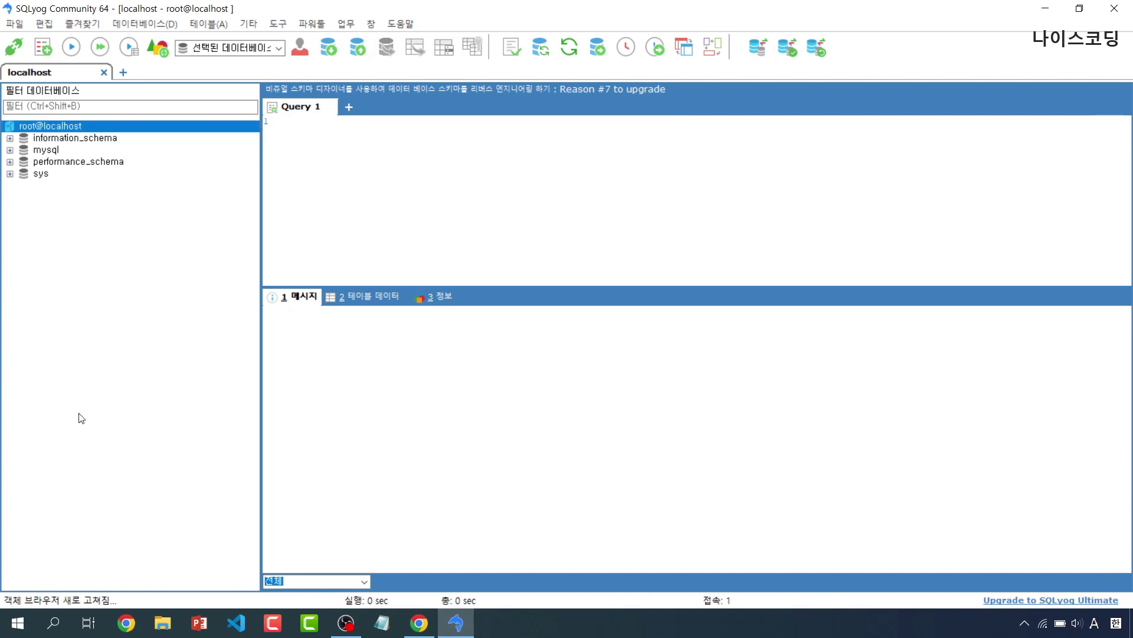
Create a database named nicecoding on the localhost server with character set utf8mb4 and collation utf8mb4_general_ci.
{"action": "right_click", "coordinate": [73, 129]}
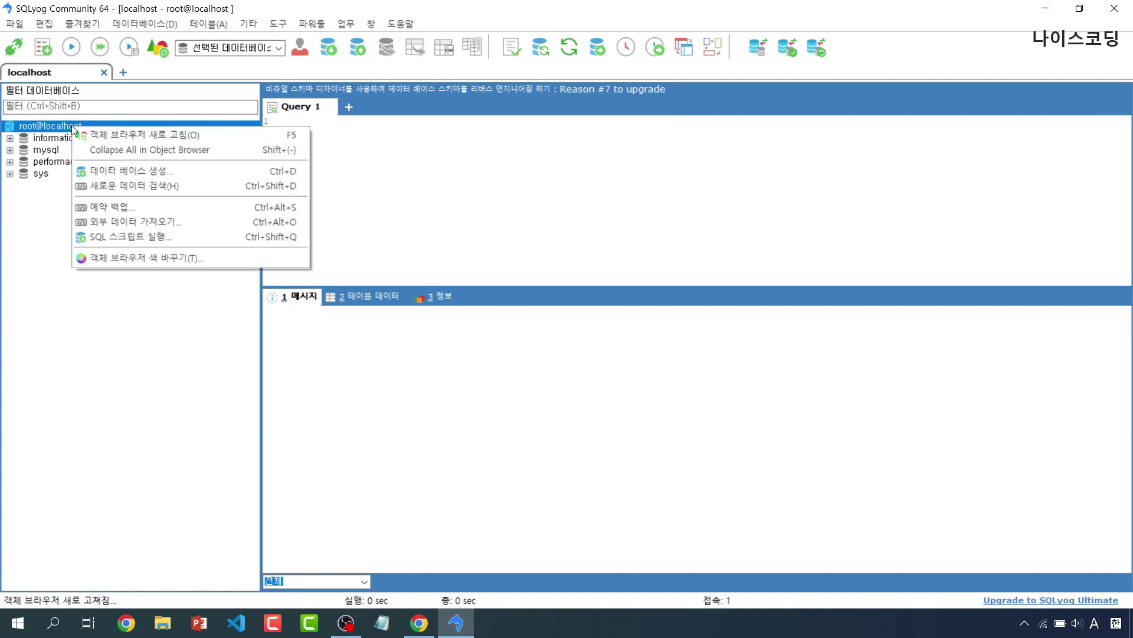
{"action": "left_click", "coordinate": [110, 172]}
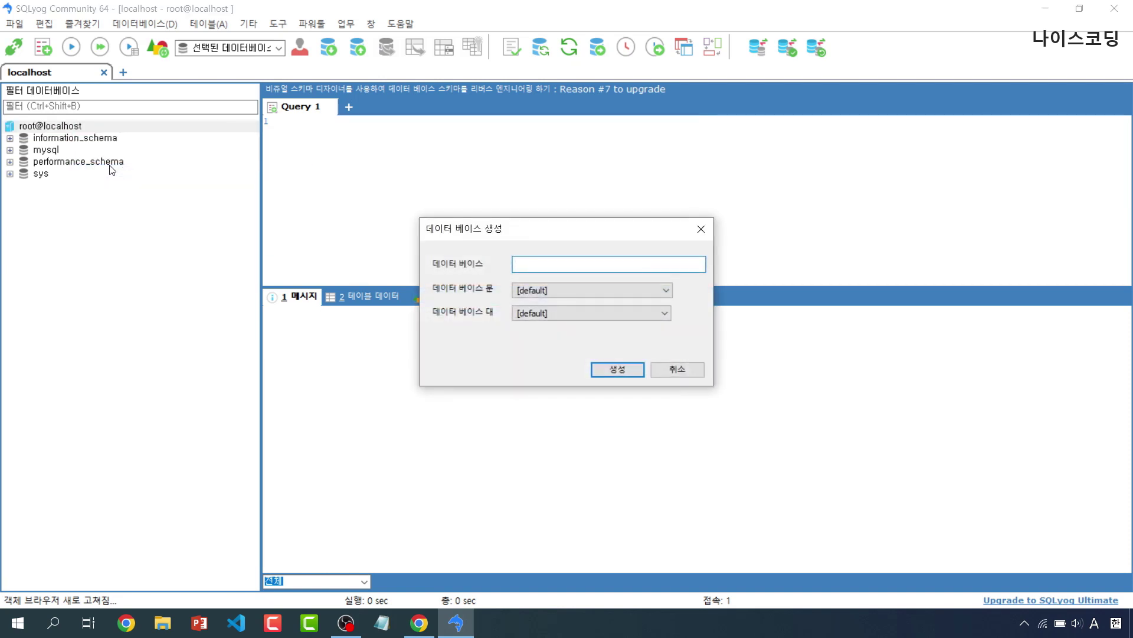
{"action": "type", "text": "nicecoding"}
{"action": "left_click", "coordinate": [600, 294]}
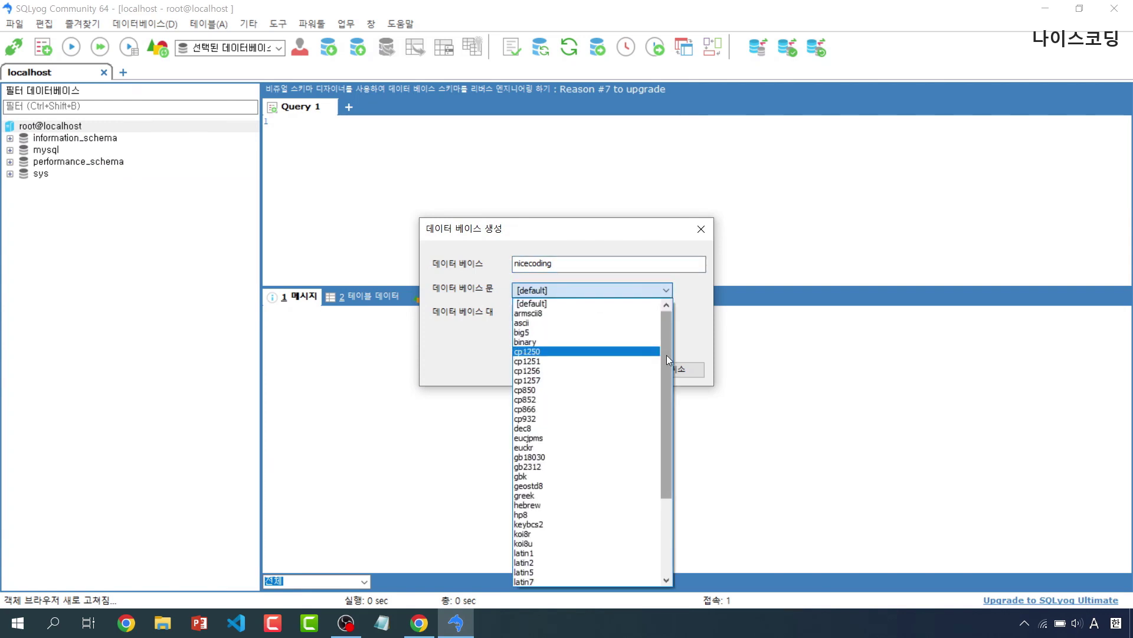
{"action": "left_click_drag", "start_coordinate": [667, 355], "coordinate": [667, 549]}
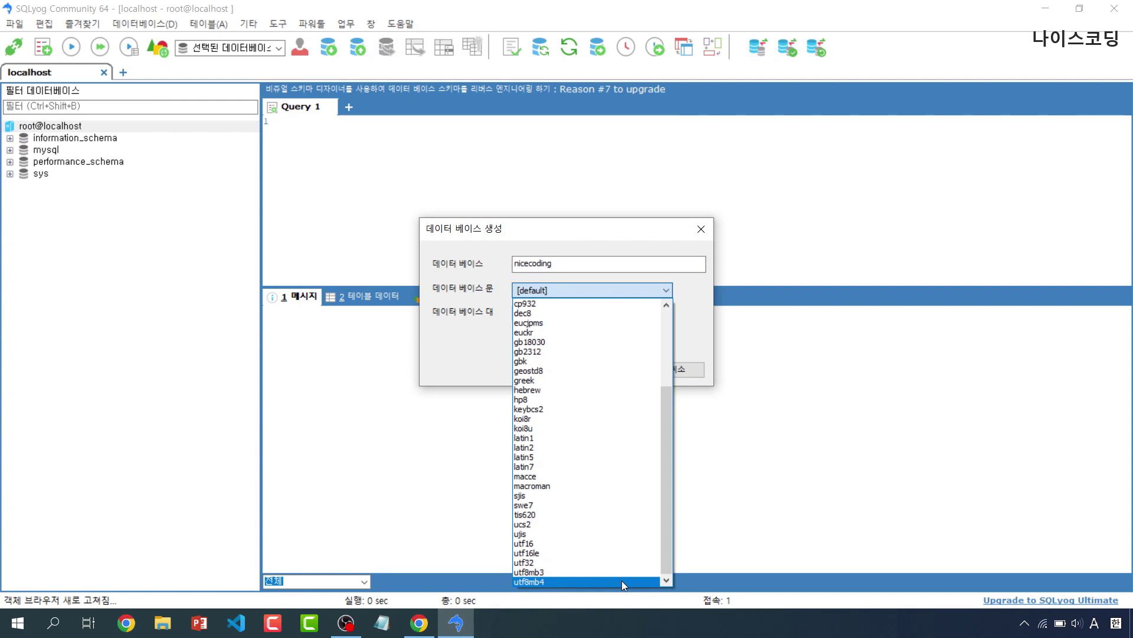
{"action": "left_click", "coordinate": [621, 581]}
{"action": "left_click", "coordinate": [558, 317]}
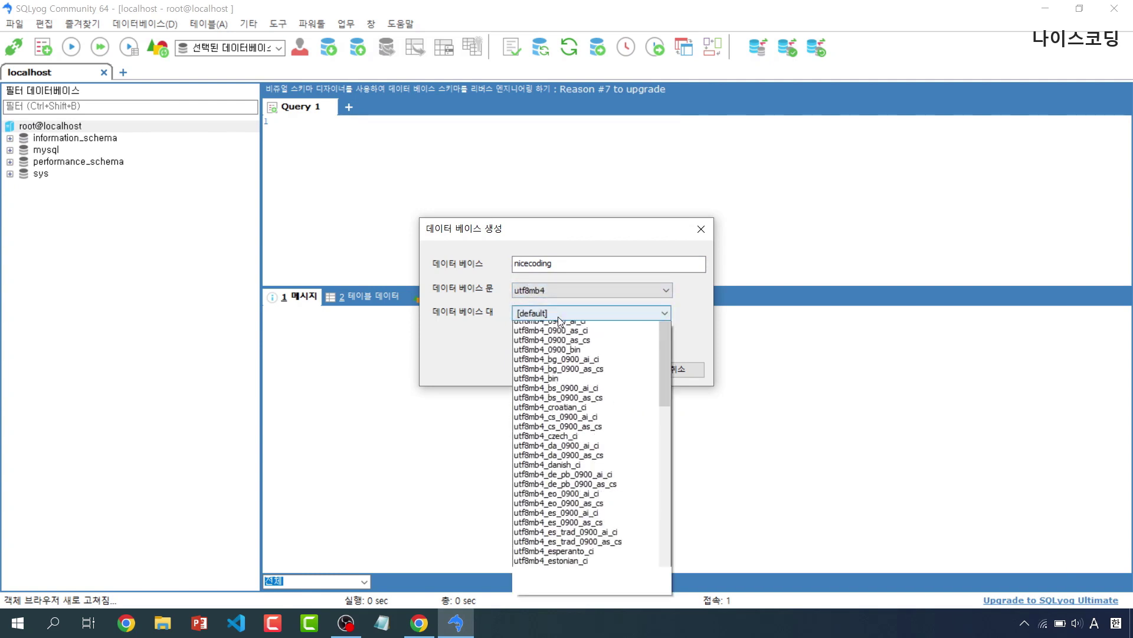
{"action": "left_click_drag", "start_coordinate": [662, 374], "coordinate": [667, 420]}
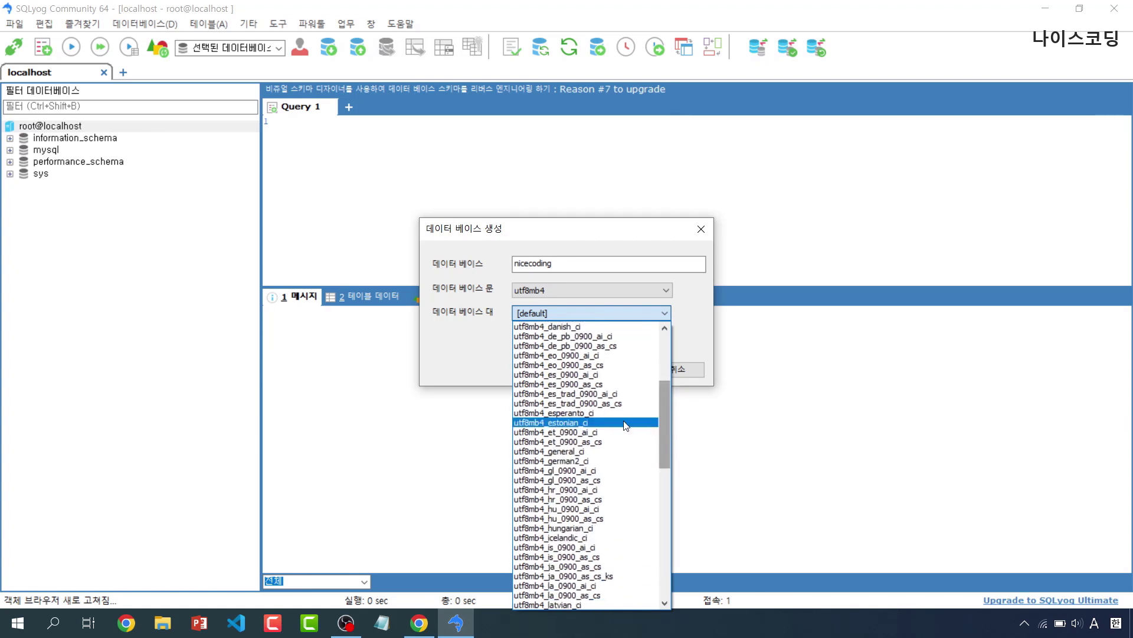
{"action": "left_click", "coordinate": [607, 452]}
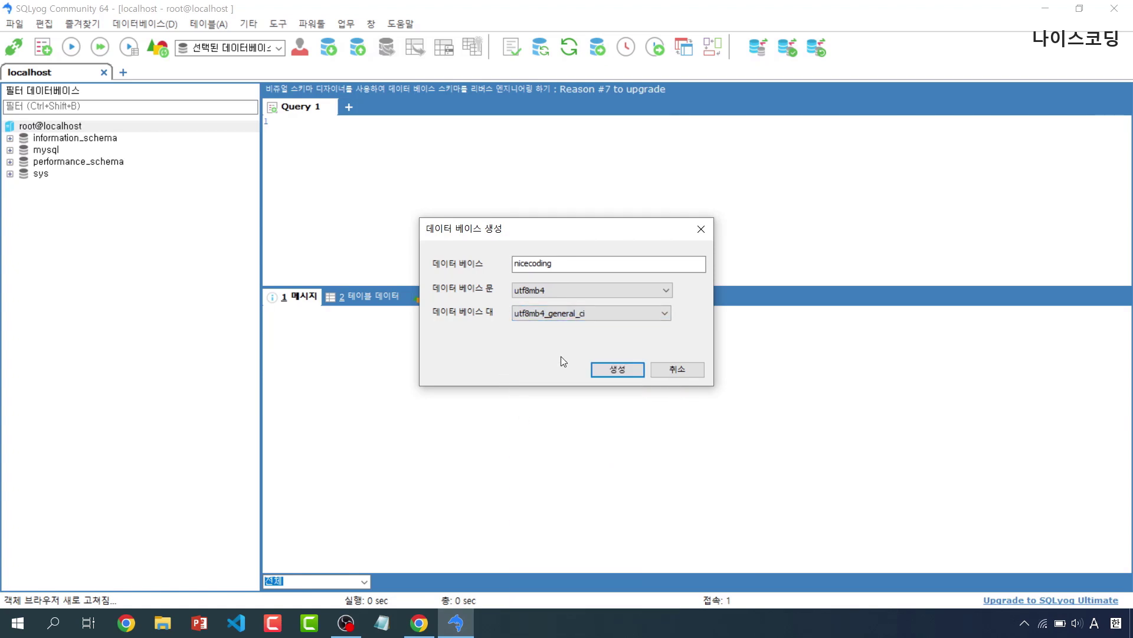
{"action": "left_click", "coordinate": [618, 370]}
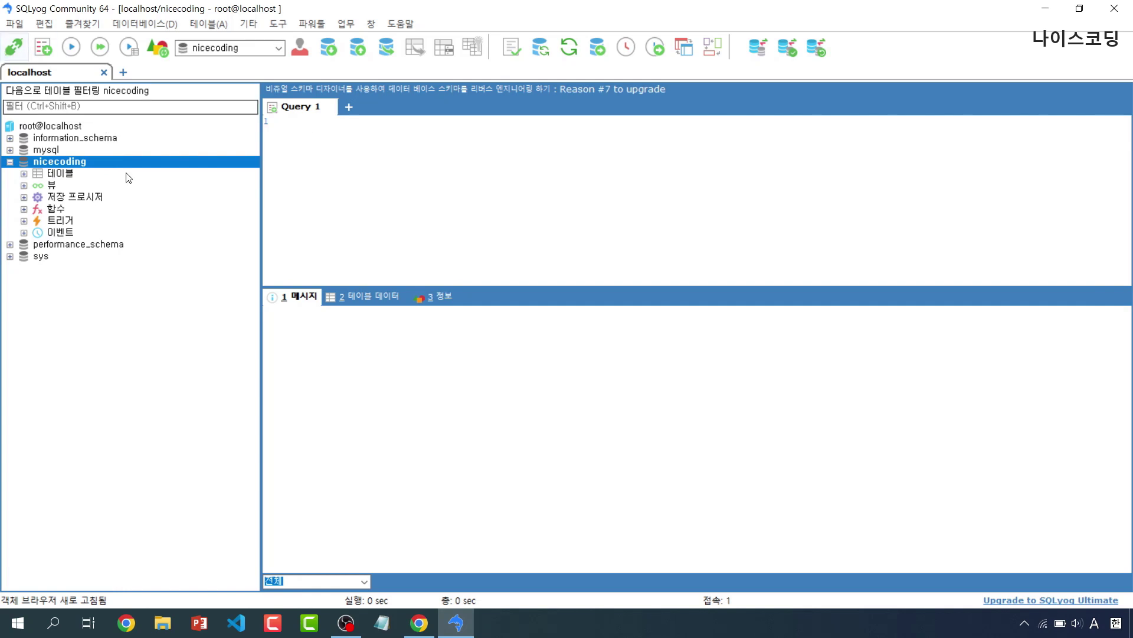
Start a new table in the nicecoding database and name it user.
{"action": "left_click", "coordinate": [61, 173]}
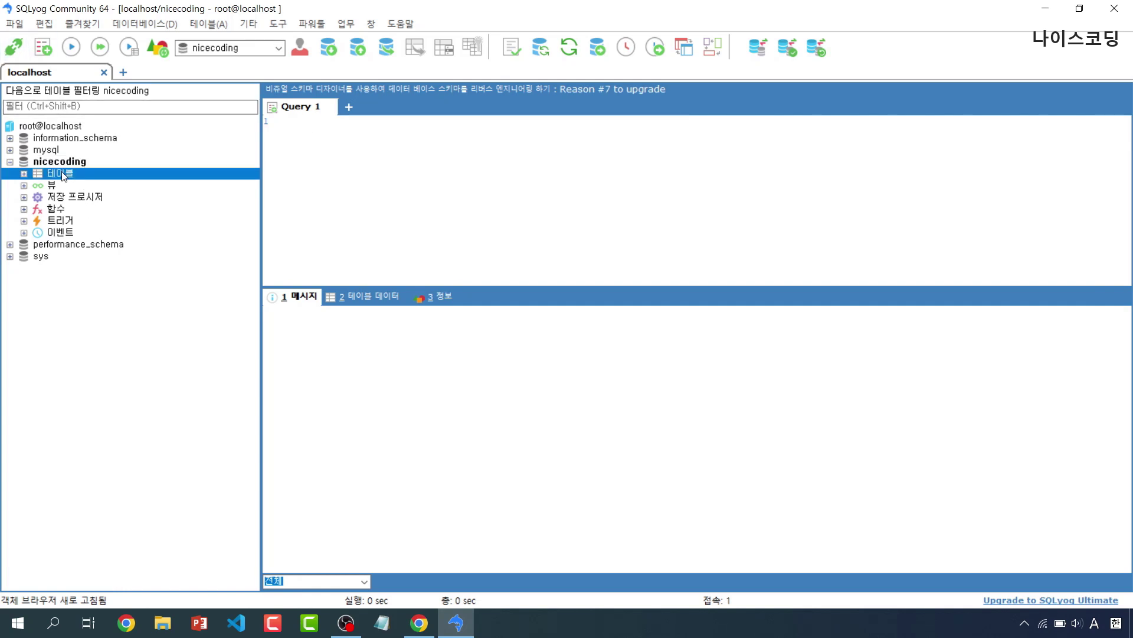
{"action": "right_click", "coordinate": [62, 171]}
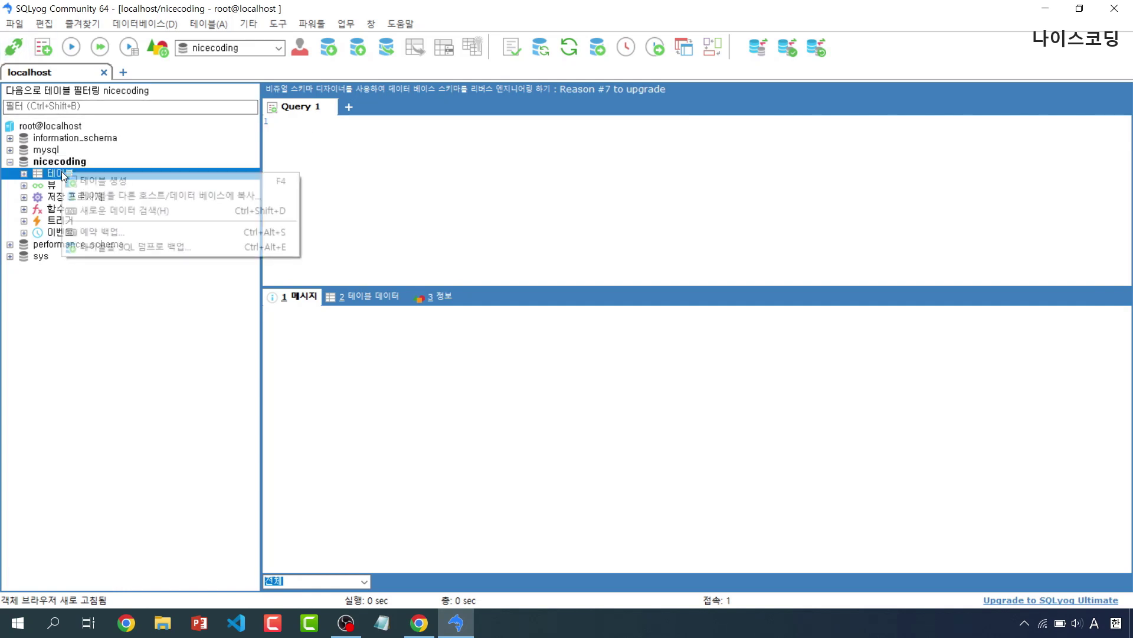
{"action": "left_click", "coordinate": [94, 183]}
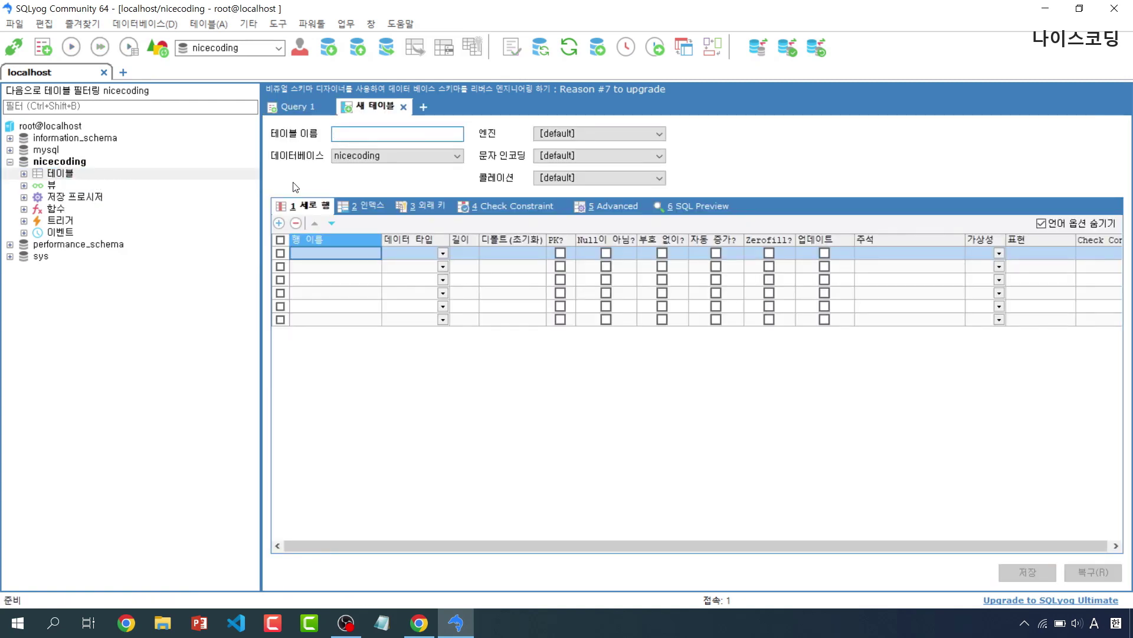
{"action": "type", "text": "user"}
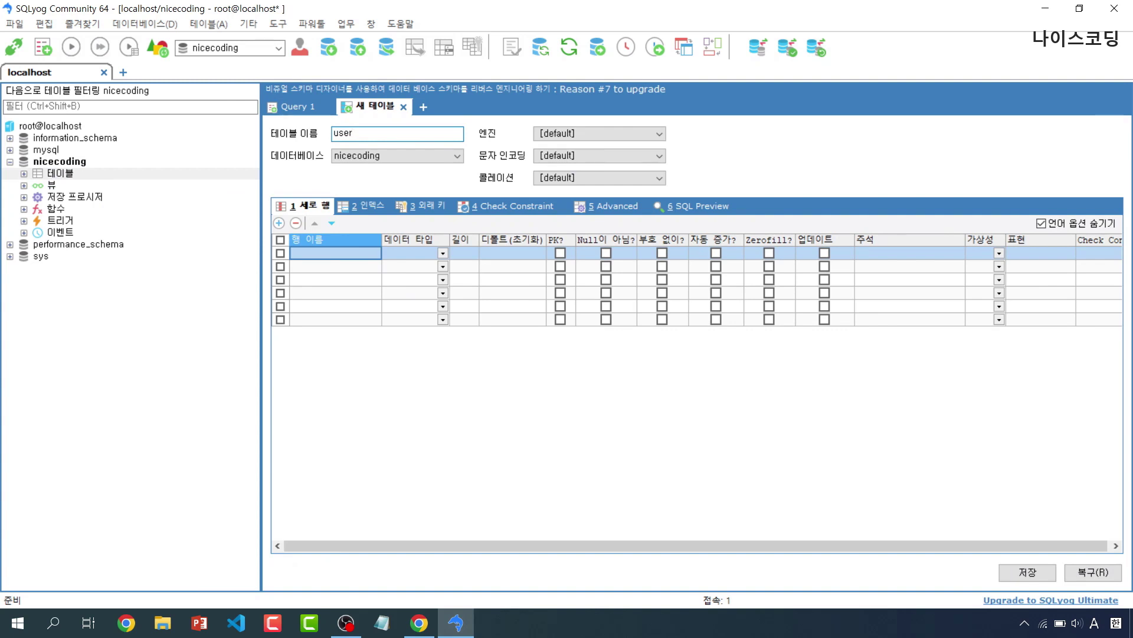
Define the first column as no with type int, and enable primary key, not null, unsigned and auto increment.
{"action": "left_click", "coordinate": [367, 252]}
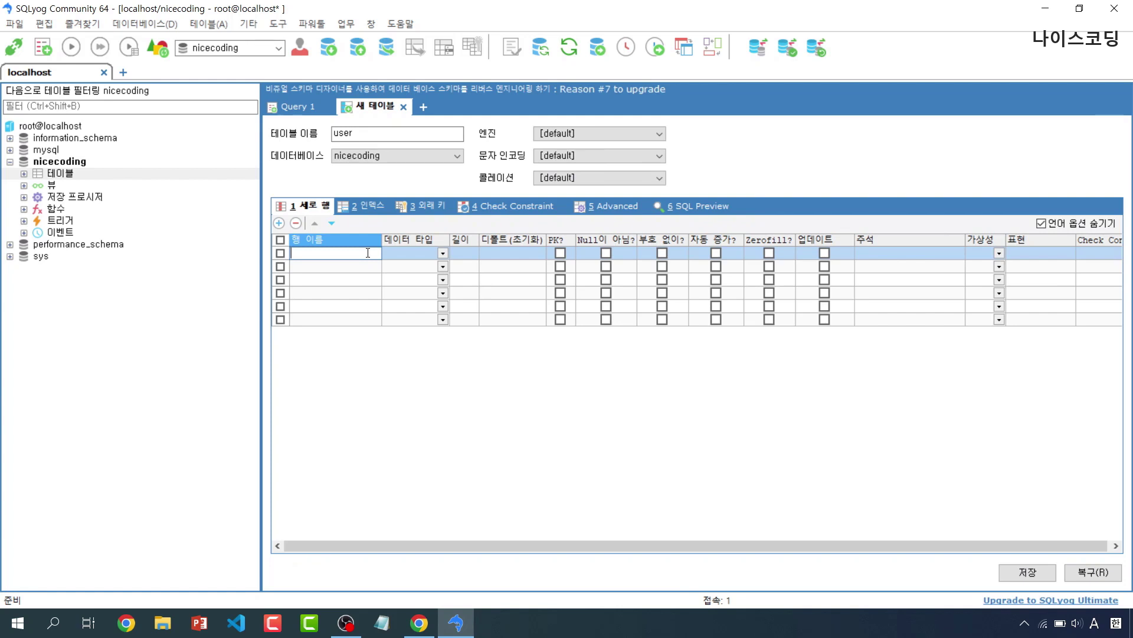
{"action": "type", "text": "no"}
{"action": "key", "text": "Tab"}
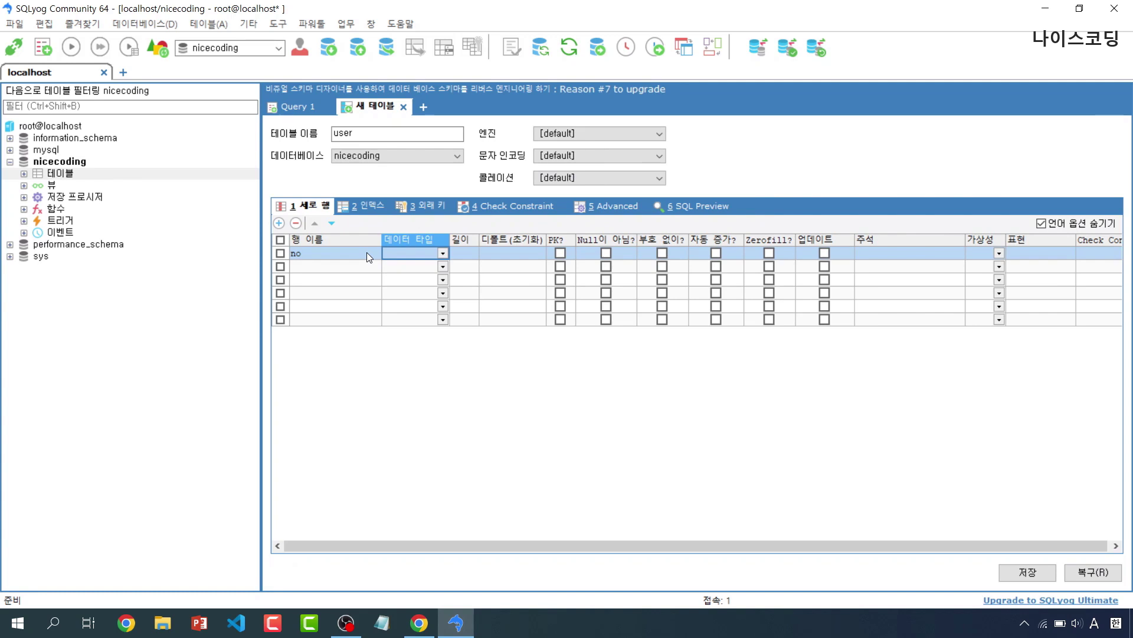
{"action": "type", "text": "int"}
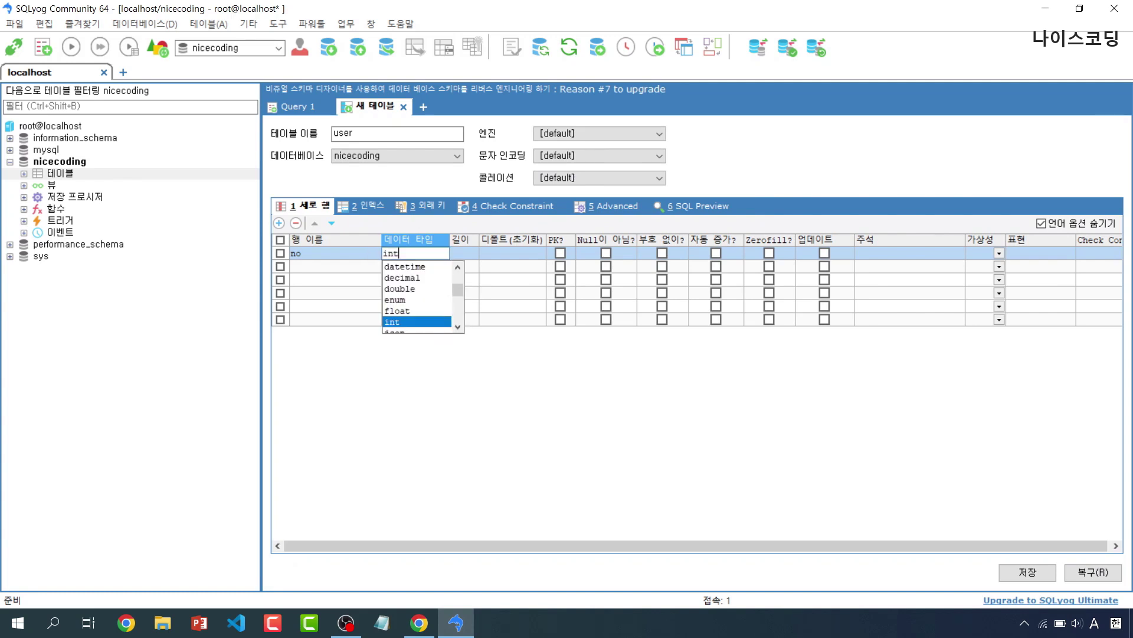
{"action": "key", "text": "Tab"}
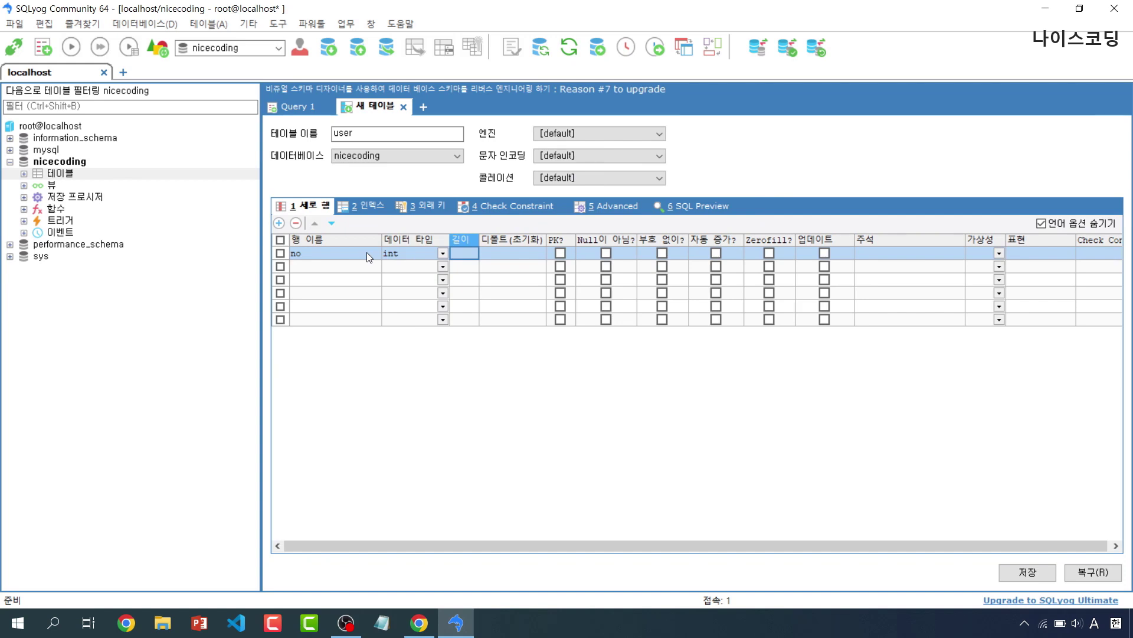
{"action": "key", "text": "Tab"}
{"action": "key", "text": "Tab"}
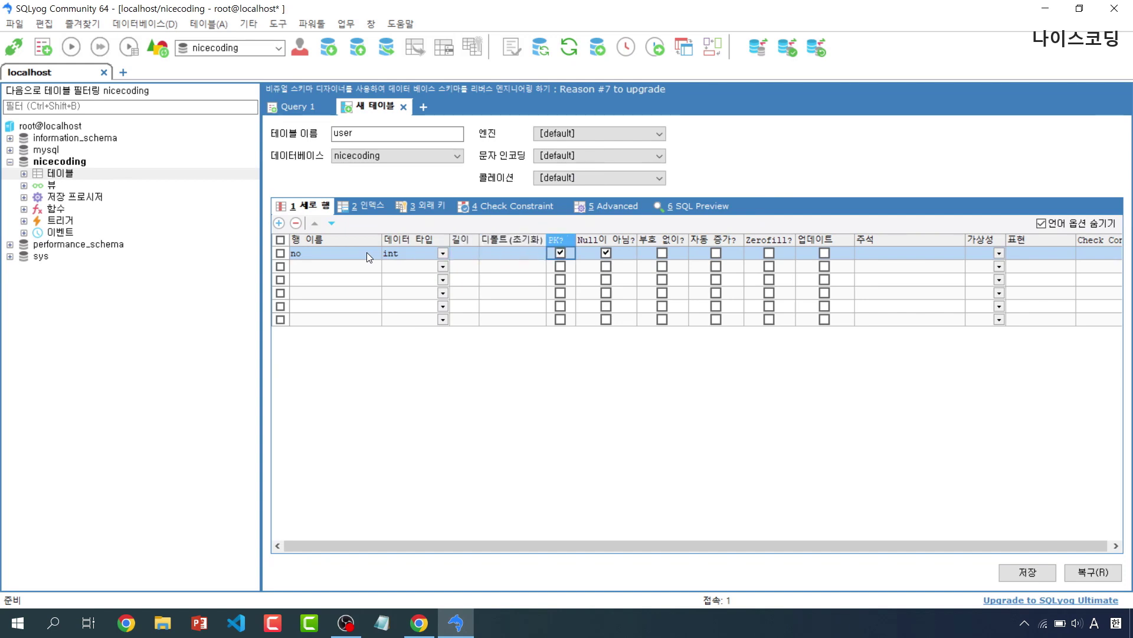
{"action": "key", "text": "Tab"}
{"action": "key", "text": "Tab"}
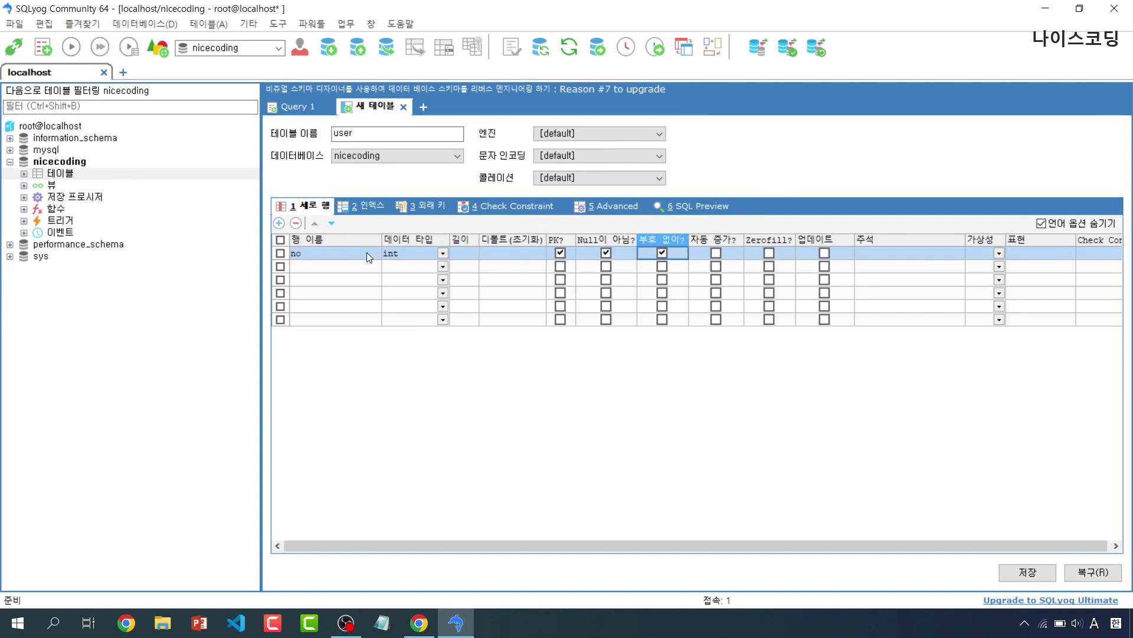
{"action": "key", "text": "Tab"}
{"action": "key", "text": "space"}
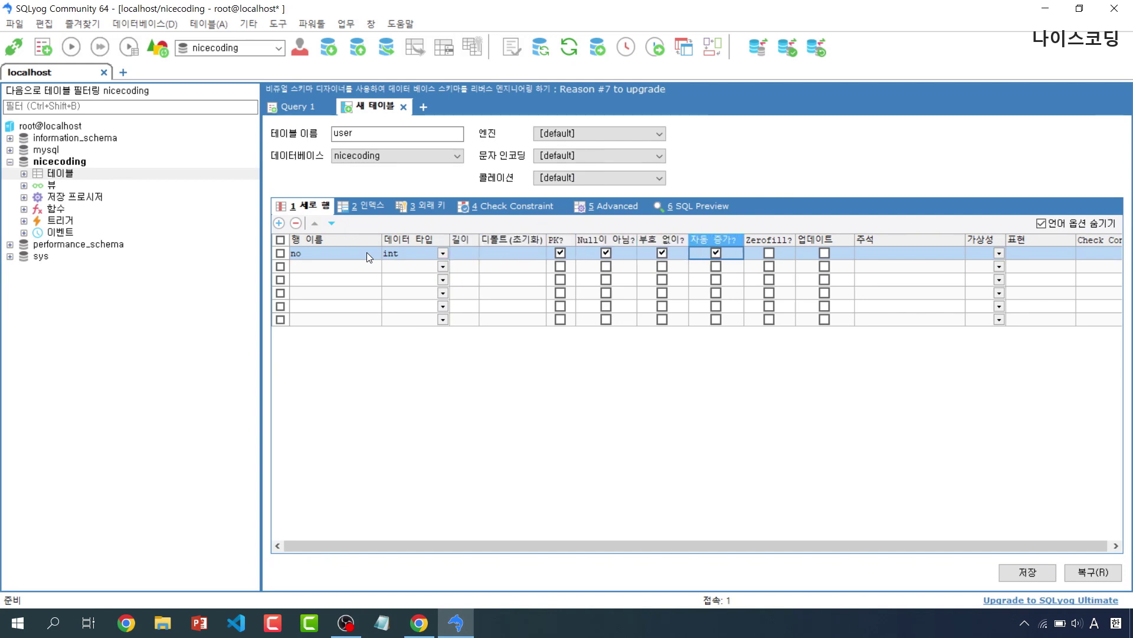
Define the second column of the user table as id with type varchar and length 20.
{"action": "left_click", "coordinate": [330, 269]}
{"action": "type", "text": "id"}
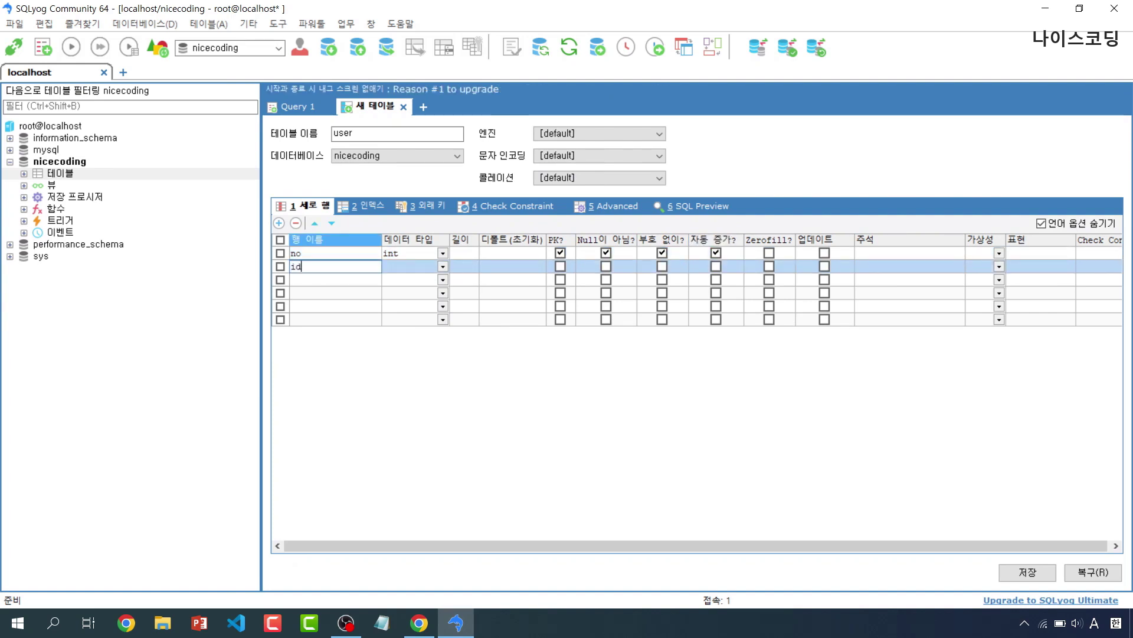
{"action": "key", "text": "Tab"}
{"action": "type", "text": "va"}
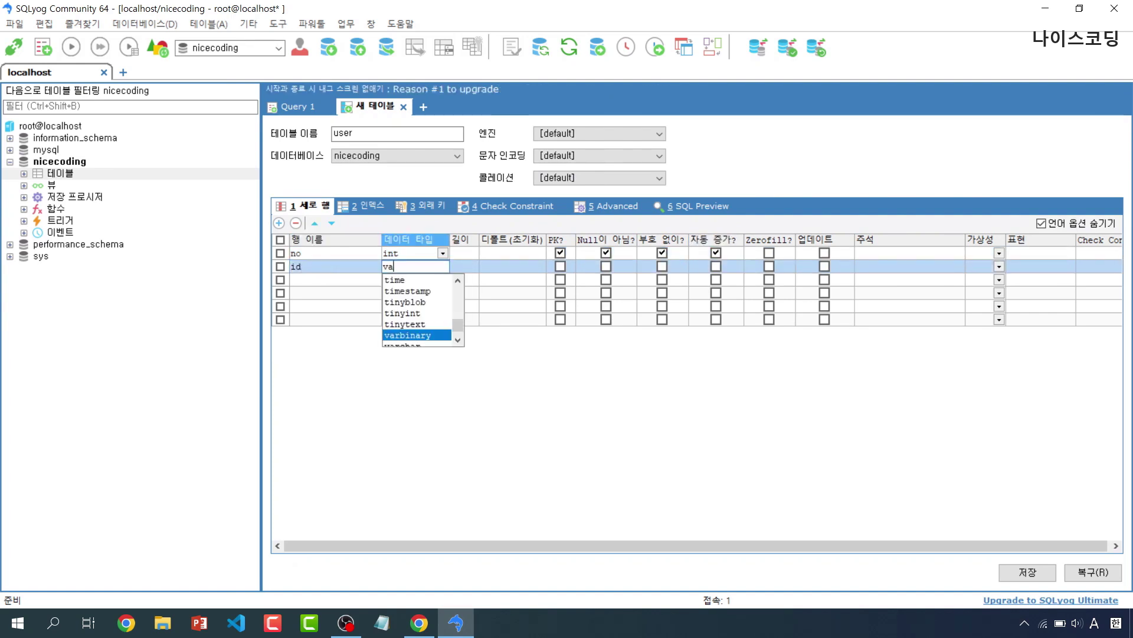
{"action": "type", "text": "rchar"}
{"action": "key", "text": "Tab"}
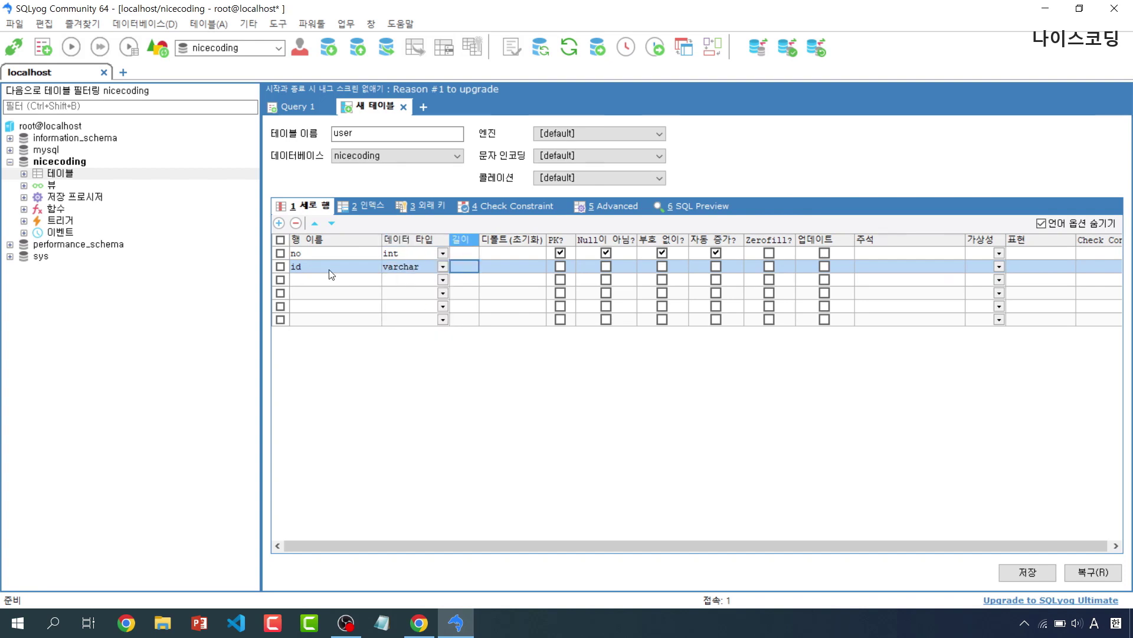
{"action": "type", "text": "20"}
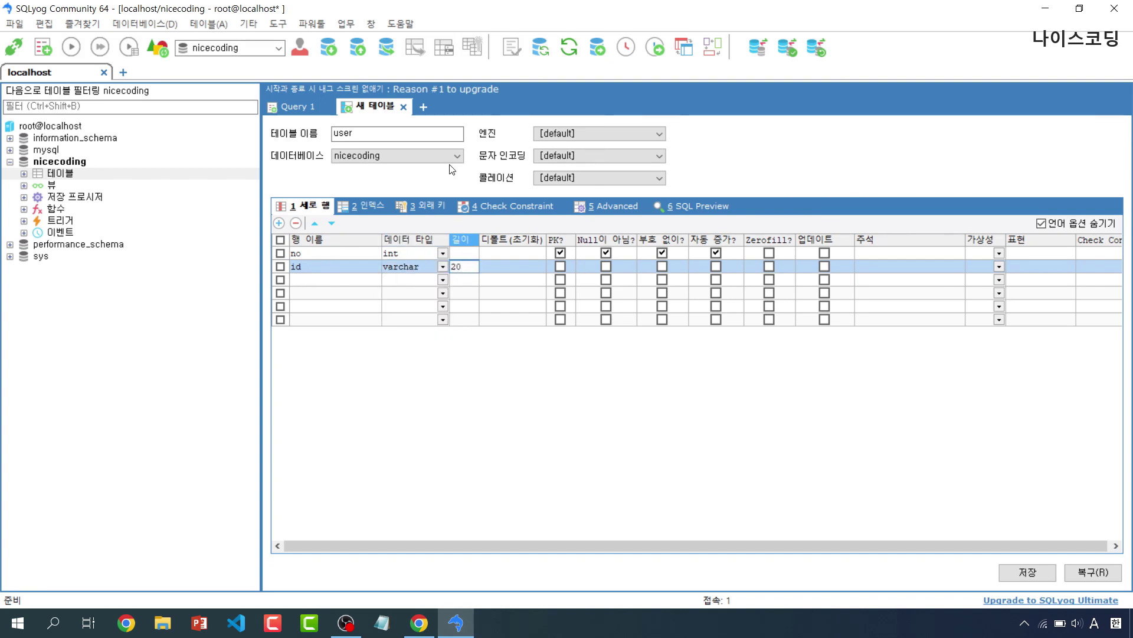
Define the third column as name with type varchar and length 20.
{"action": "left_click", "coordinate": [343, 280]}
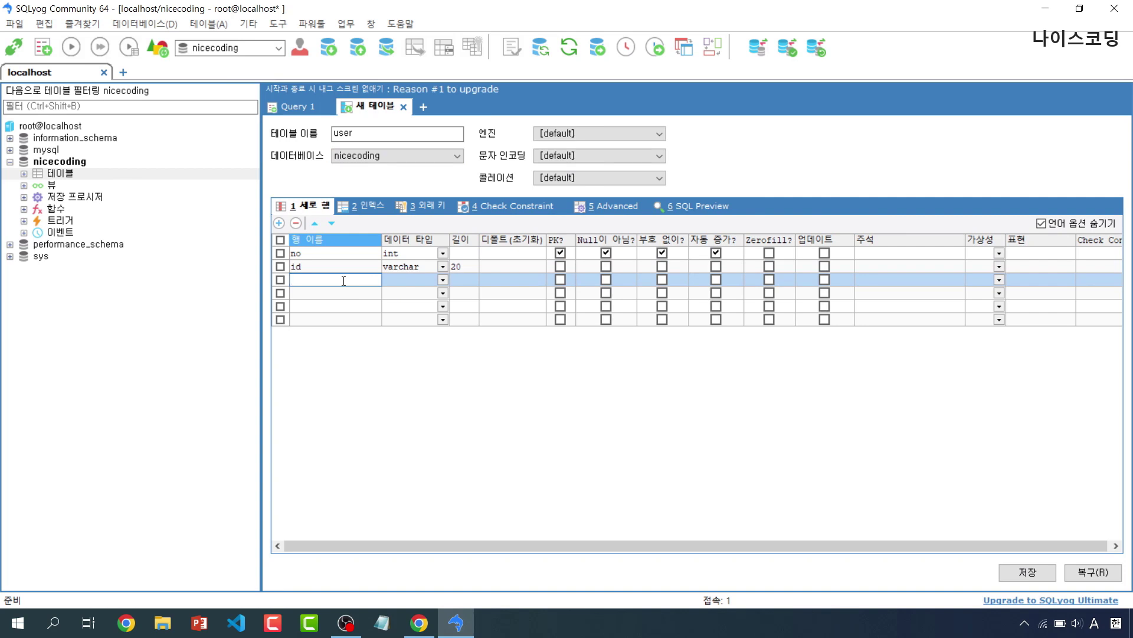
{"action": "type", "text": "name"}
{"action": "key", "text": "Tab"}
{"action": "type", "text": "varchar"}
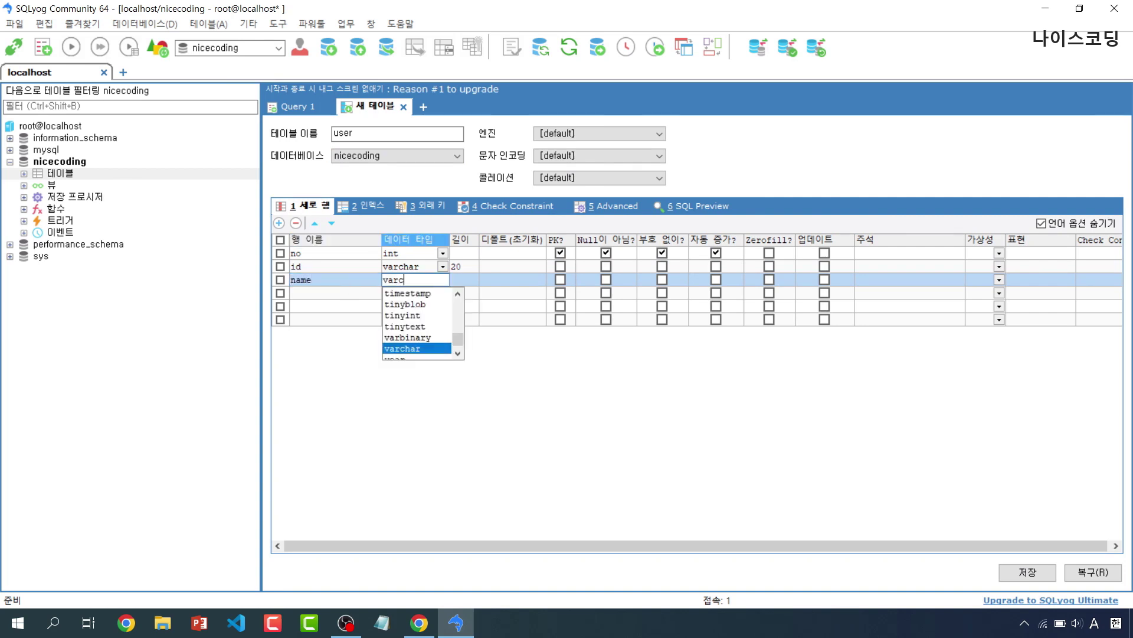
{"action": "key", "text": "Tab"}
{"action": "type", "text": "20"}
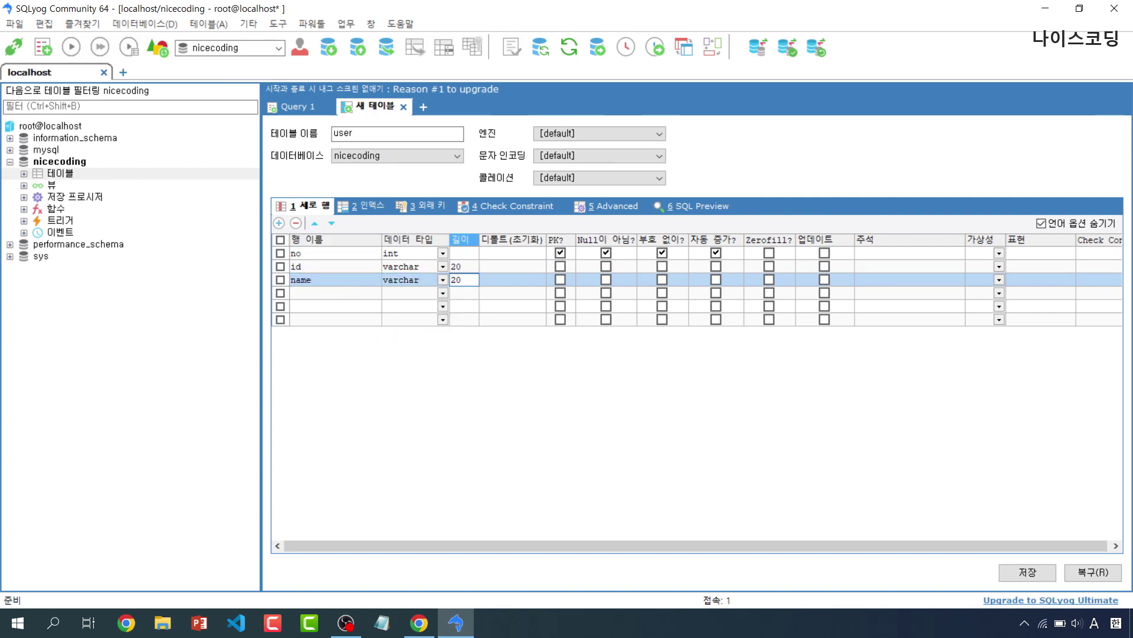
Define the fourth column as email with type varchar and length 50.
{"action": "left_click", "coordinate": [321, 293]}
{"action": "type", "text": "email"}
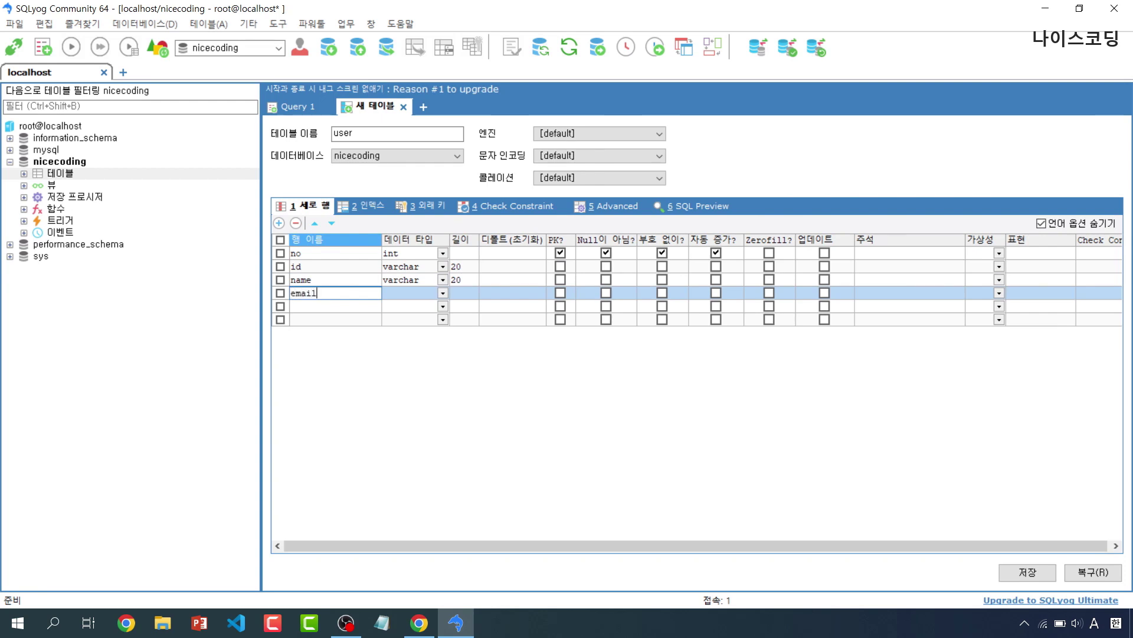
{"action": "key", "text": "Tab"}
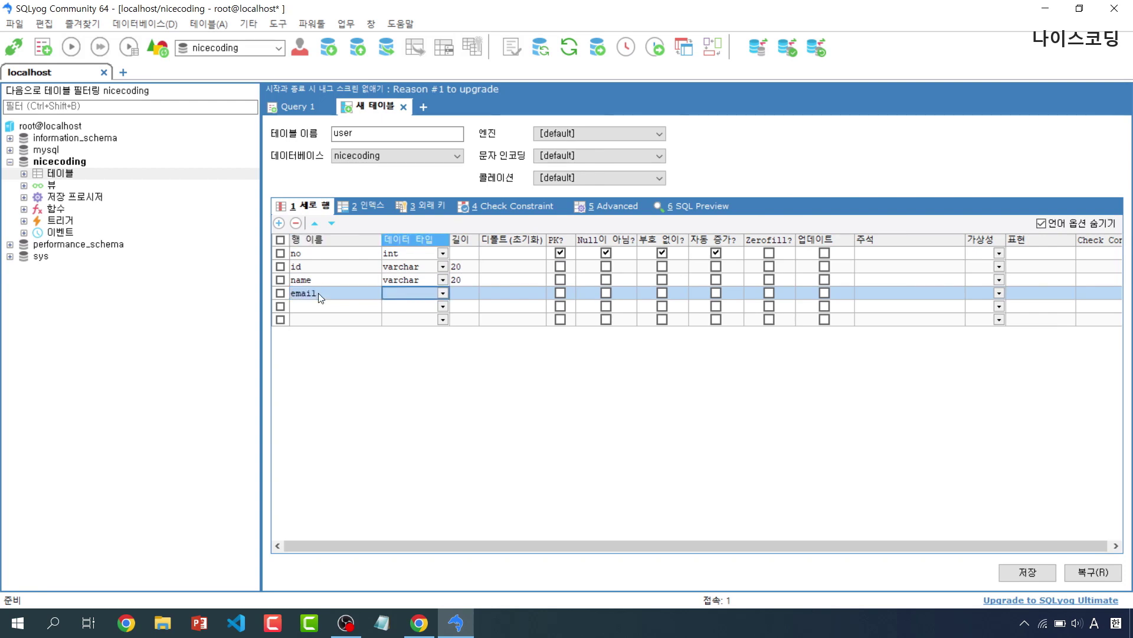
{"action": "type", "text": "varchar"}
{"action": "key", "text": "Tab"}
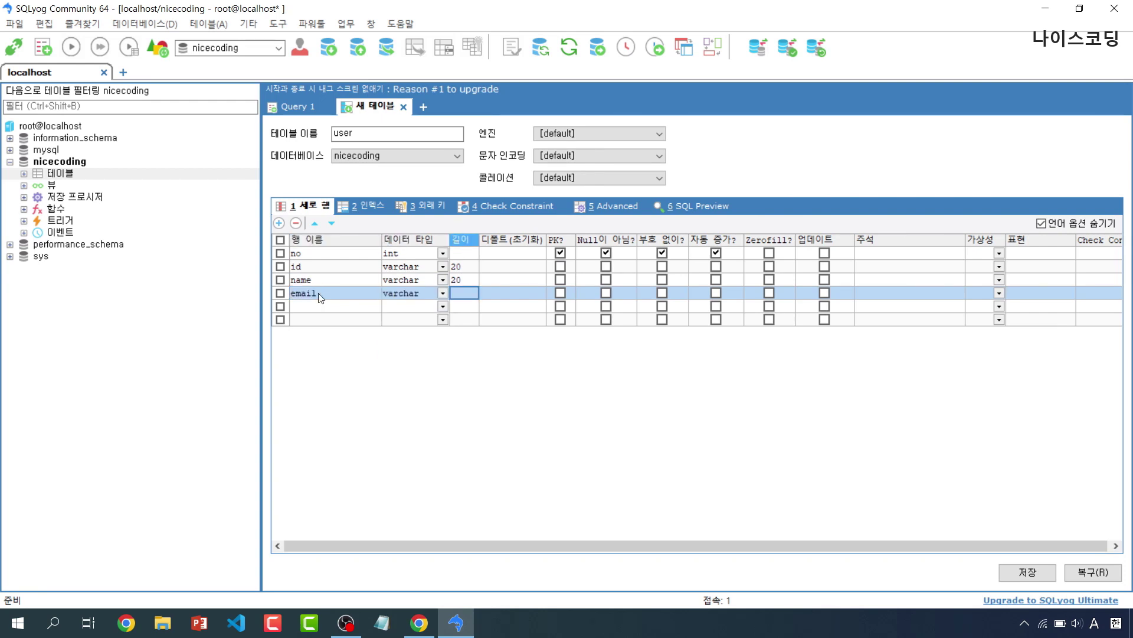
{"action": "type", "text": "50"}
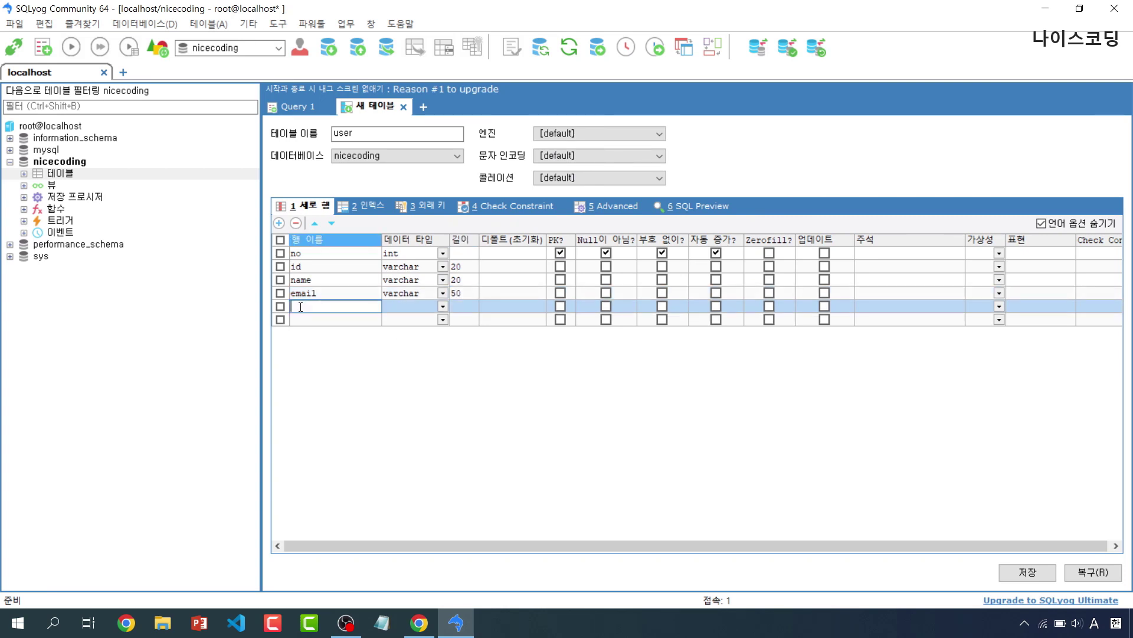
Define the fifth column as phone with type varchar and length 20.
{"action": "left_click", "coordinate": [303, 308]}
{"action": "type", "text": "phone"}
{"action": "key", "text": "Tab"}
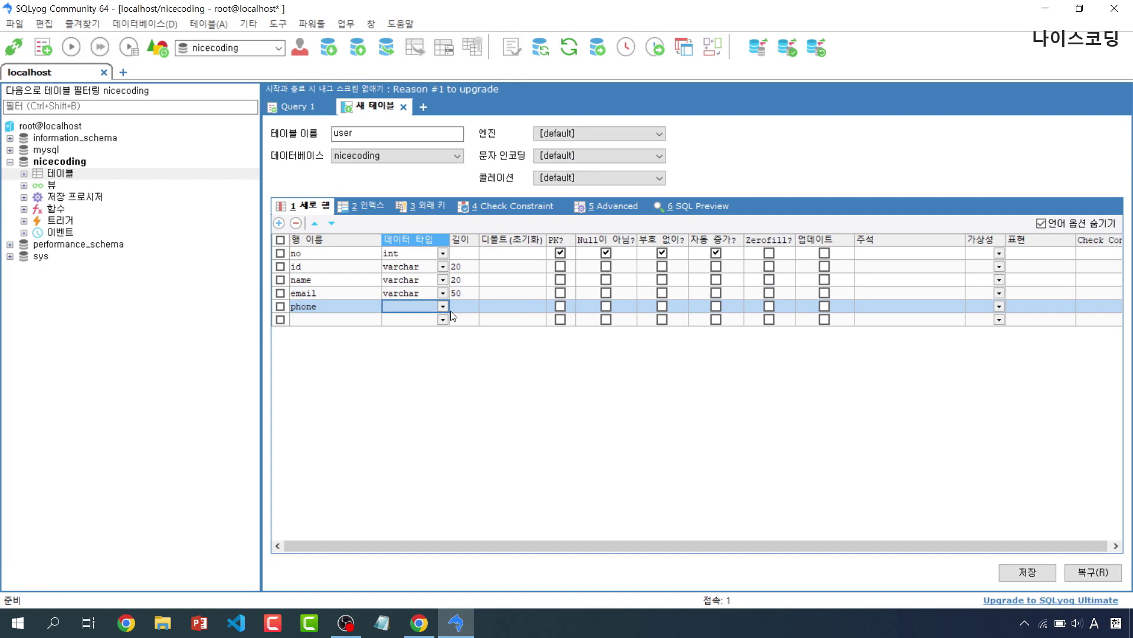
{"action": "type", "text": "varchar"}
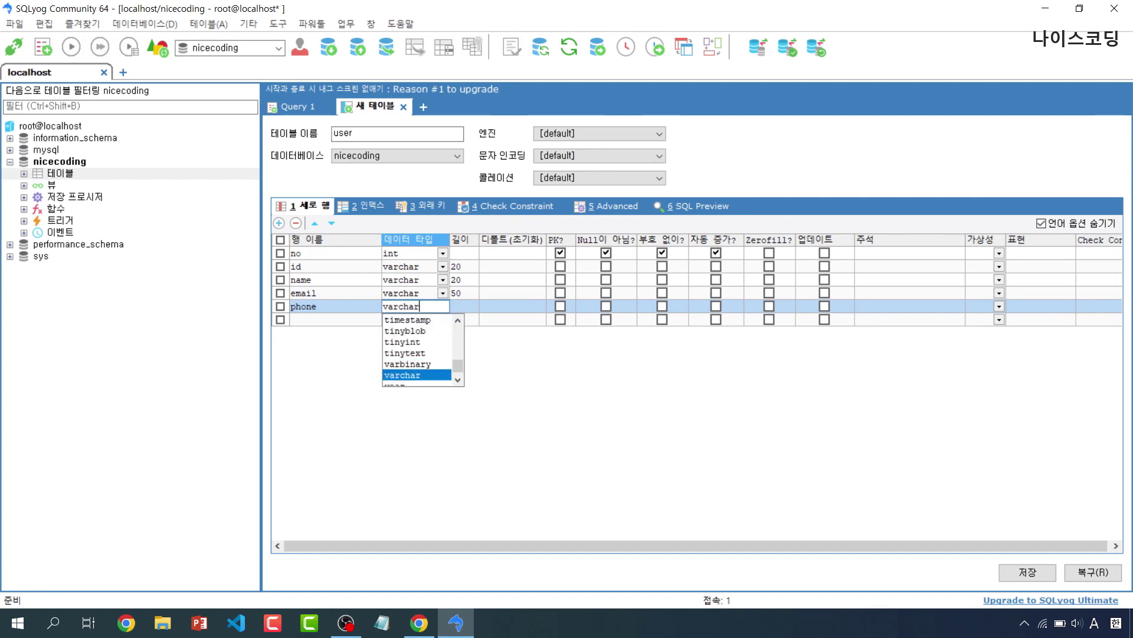
{"action": "key", "text": "Tab"}
{"action": "type", "text": "20"}
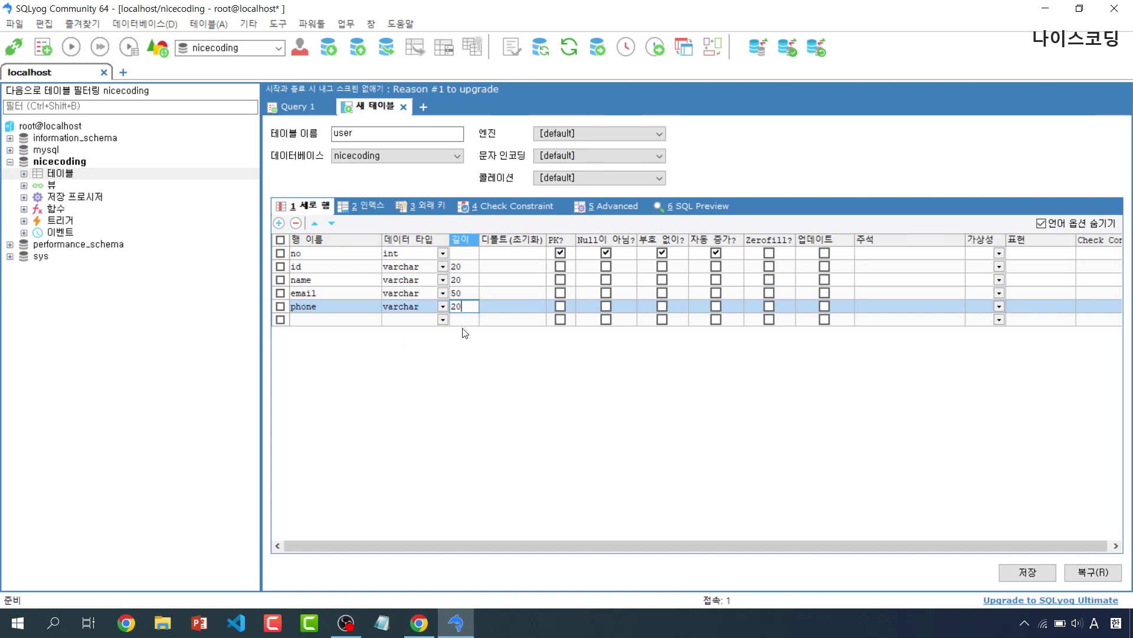
{"action": "left_click", "coordinate": [528, 378]}
Check the available storage engines, keep the default, then save the user table and decline creating another table.
{"action": "left_click", "coordinate": [659, 133]}
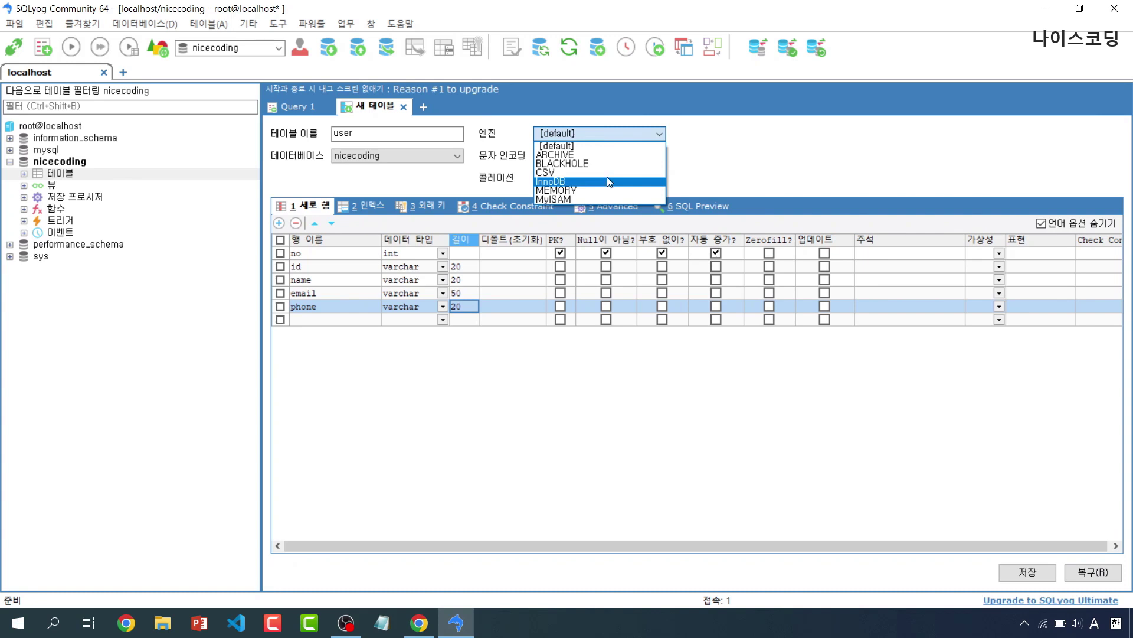
{"action": "left_click", "coordinate": [747, 148]}
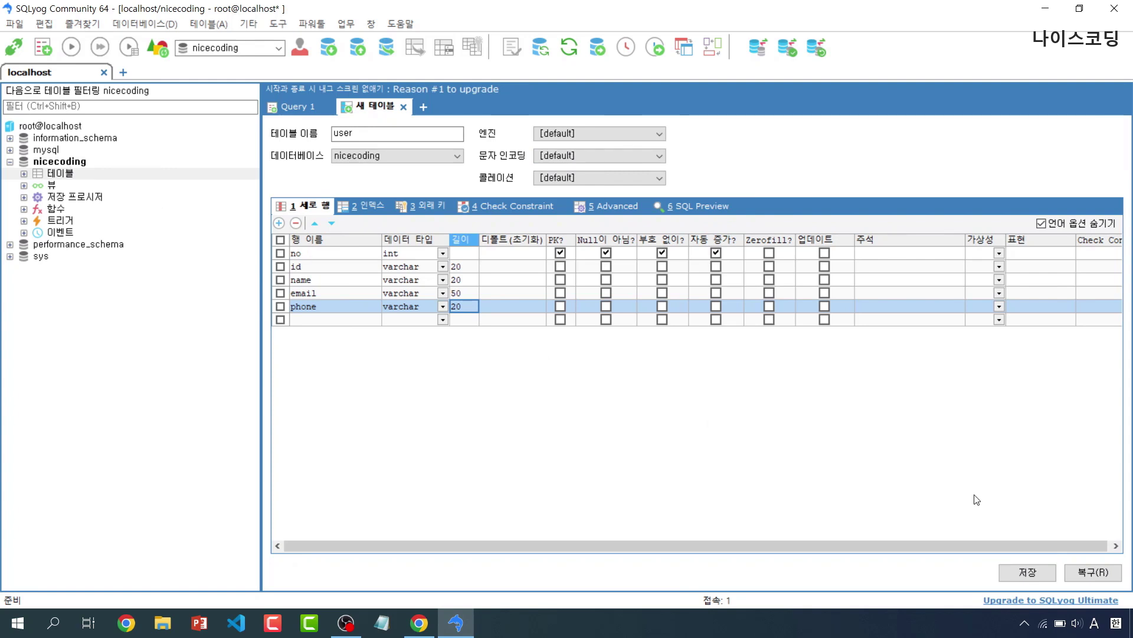
{"action": "left_click", "coordinate": [1032, 572]}
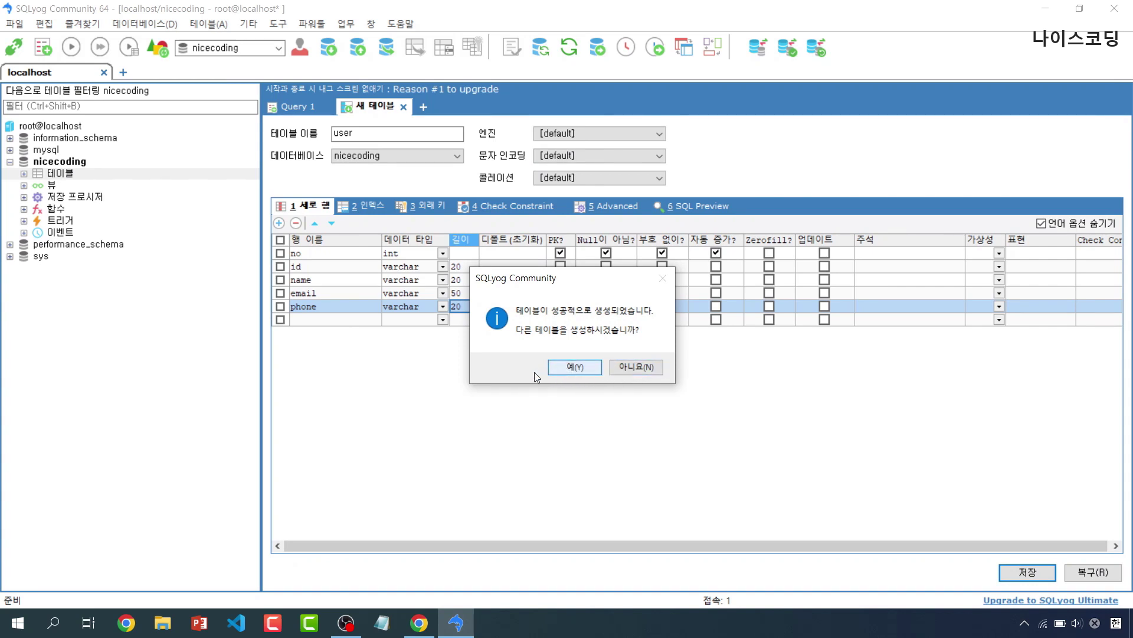
{"action": "left_click", "coordinate": [647, 370]}
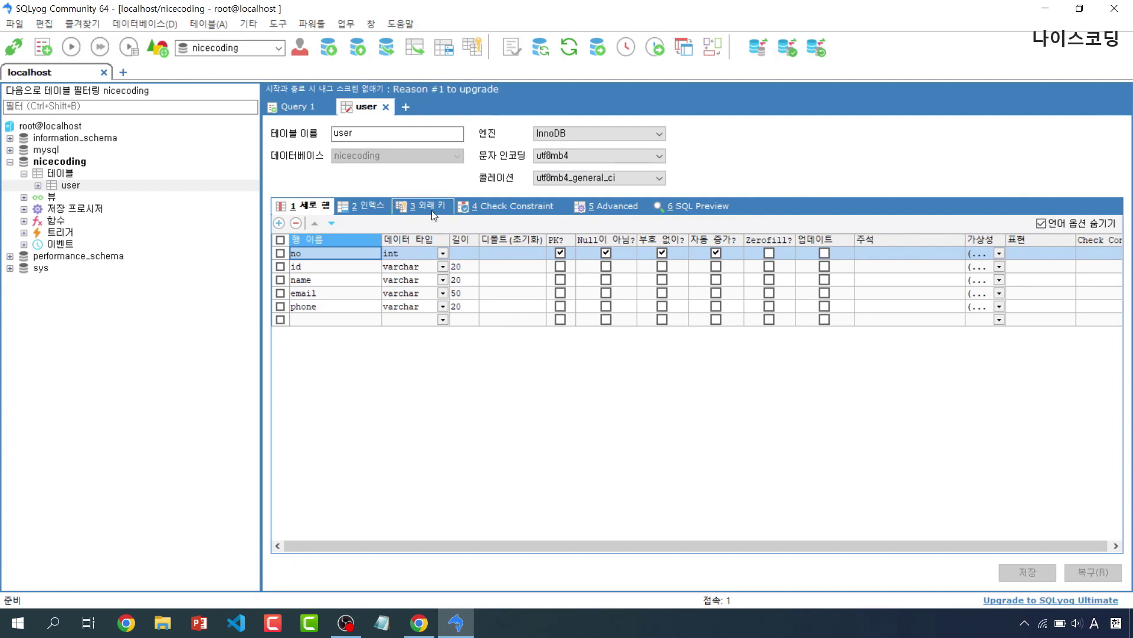
Add an index named Index1 to the user table and assign the id column to it.
{"action": "left_click", "coordinate": [363, 206]}
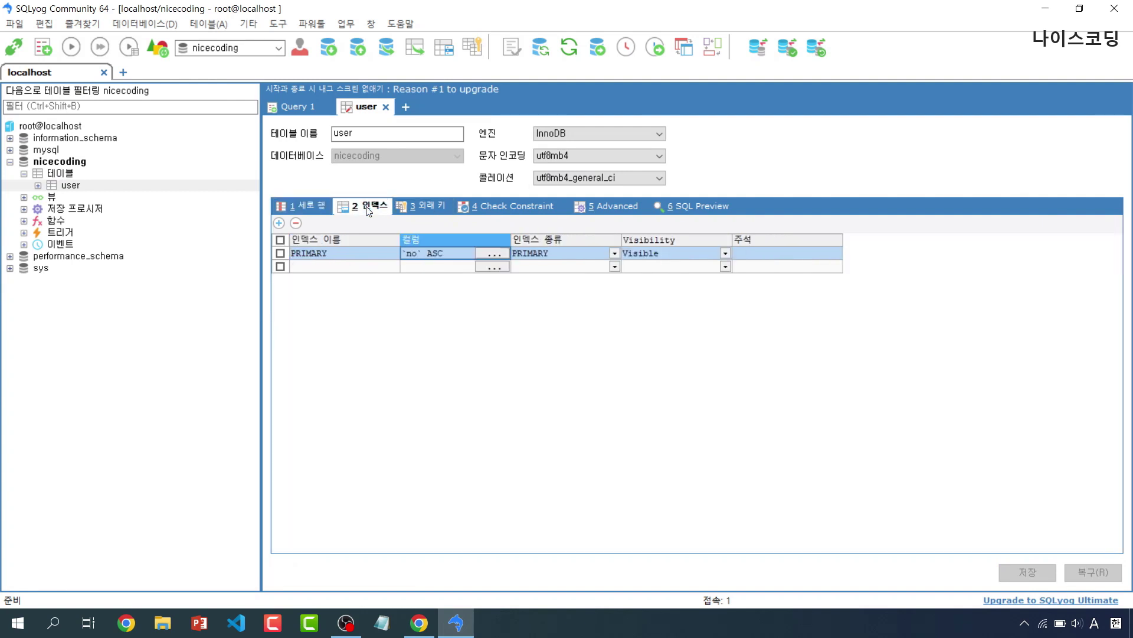
{"action": "left_click", "coordinate": [280, 223]}
{"action": "left_click", "coordinate": [348, 267]}
{"action": "type", "text": "In"}
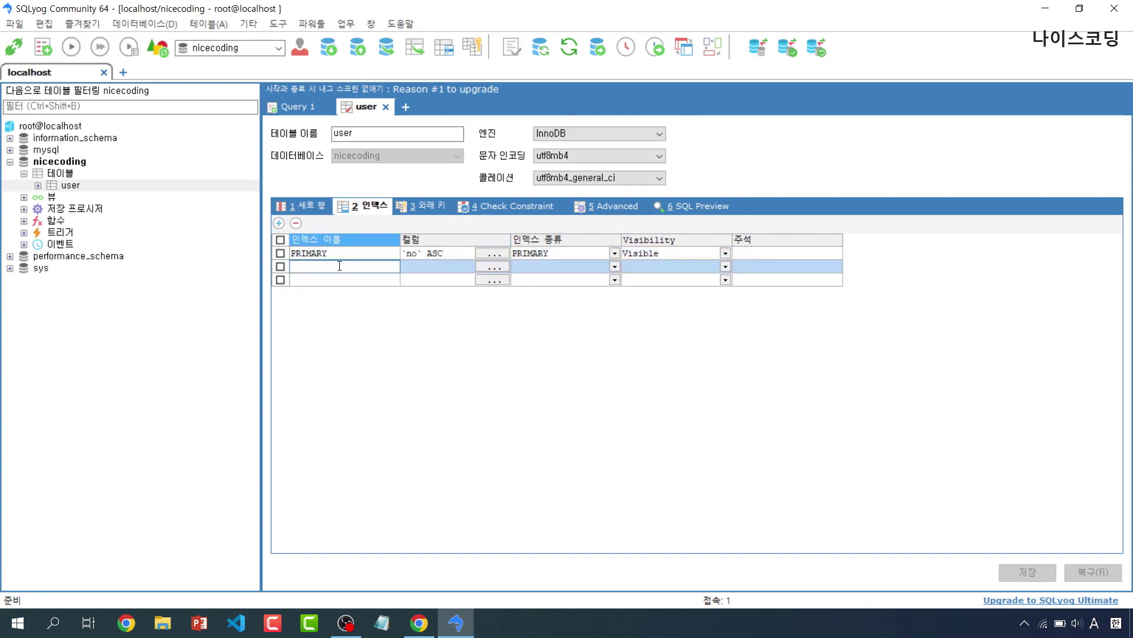
{"action": "type", "text": "dex1"}
{"action": "key", "text": "Tab"}
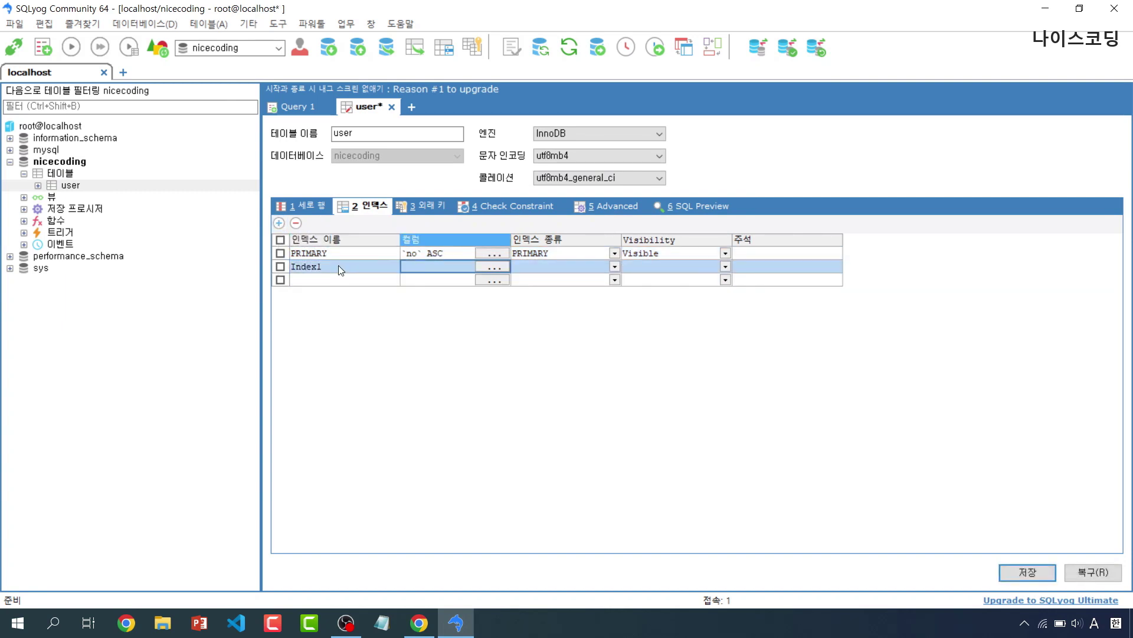
{"action": "left_click", "coordinate": [499, 269]}
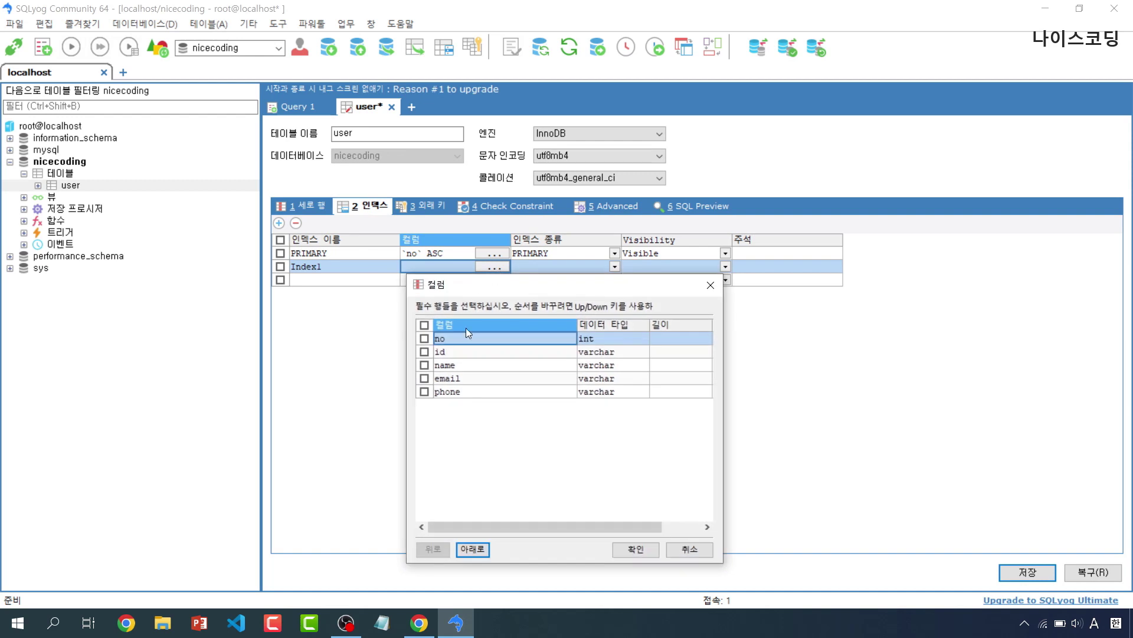
{"action": "left_click", "coordinate": [424, 352]}
{"action": "left_click", "coordinate": [636, 549]}
Set the index type of Index1 to UNIQUE, then save the table changes and dismiss the message.
{"action": "left_click", "coordinate": [573, 267]}
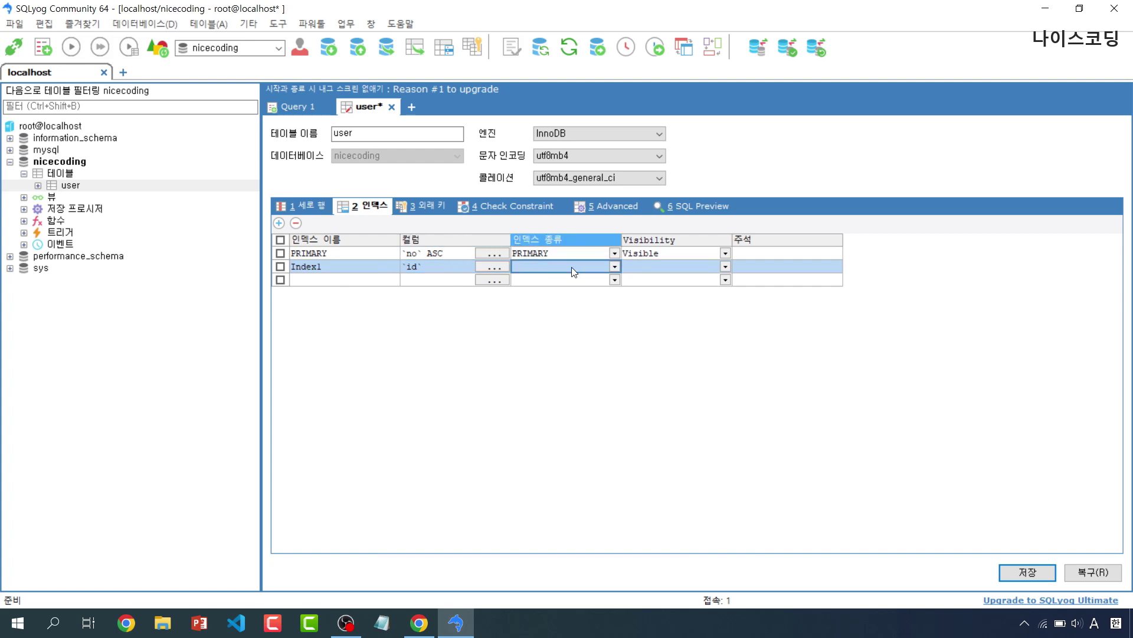
{"action": "left_click", "coordinate": [614, 267]}
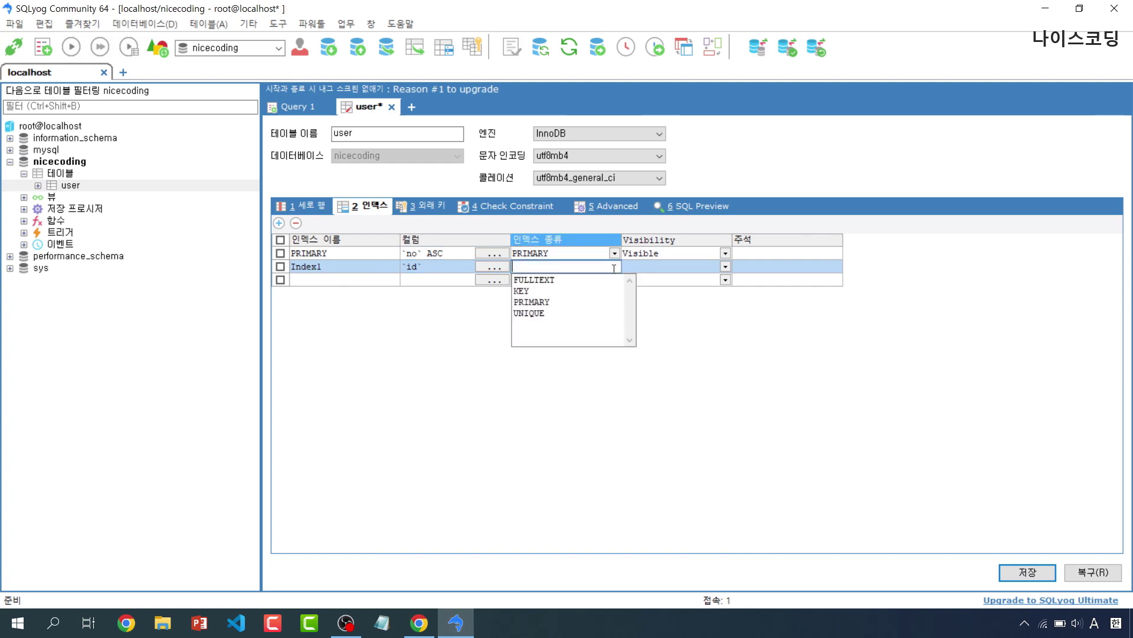
{"action": "left_click", "coordinate": [551, 313]}
{"action": "left_click", "coordinate": [1002, 573]}
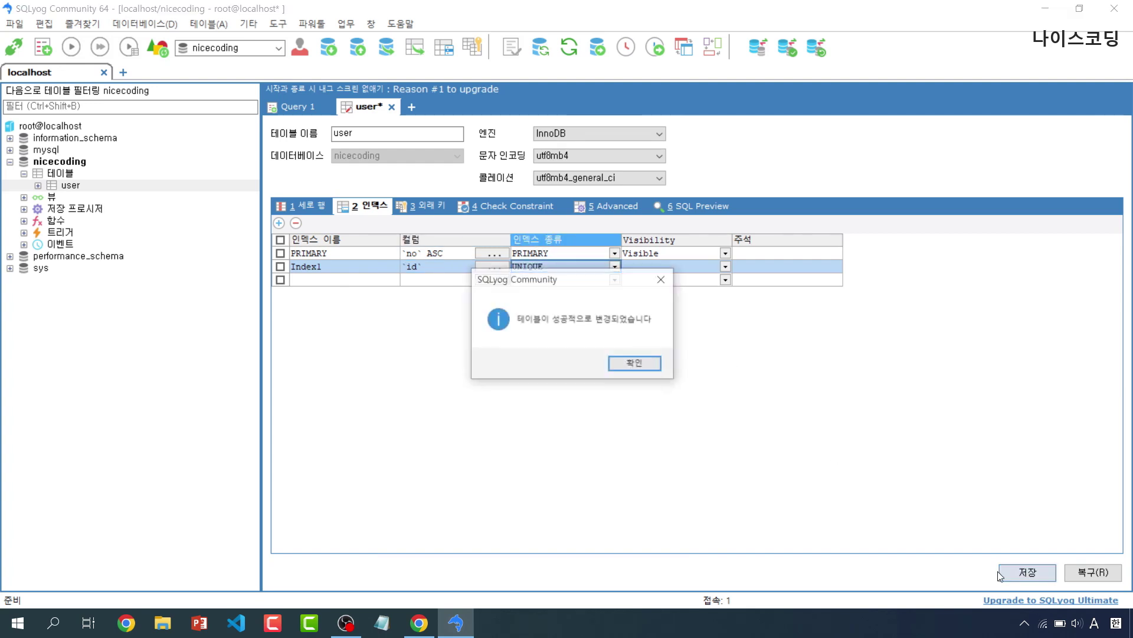
{"action": "left_click", "coordinate": [636, 363]}
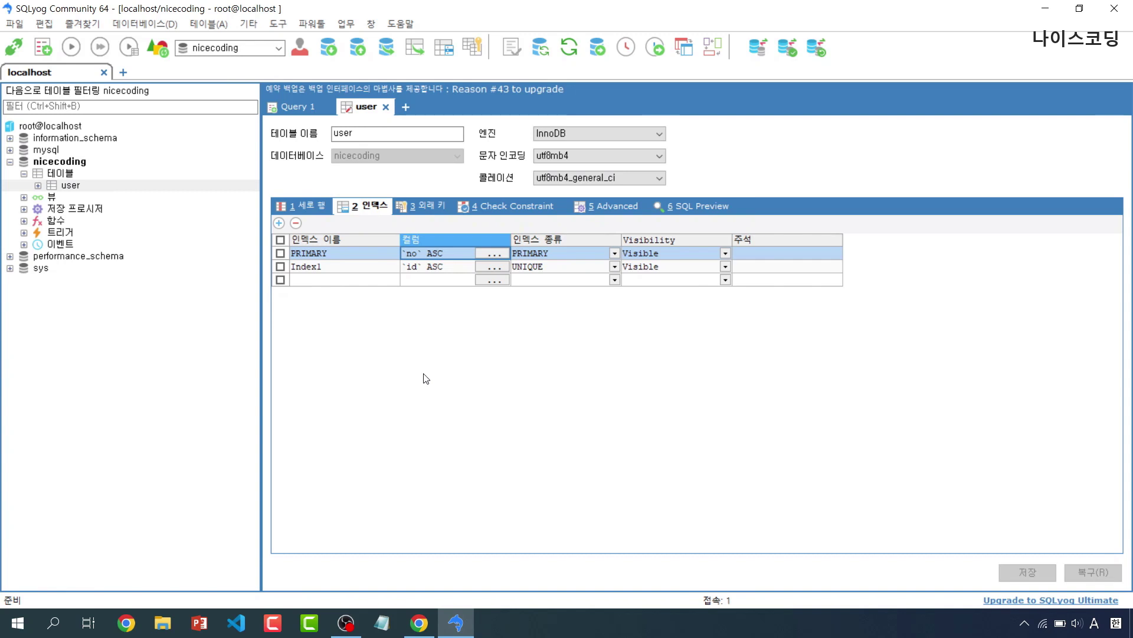
Switch to Excel, open the workbook 사용자 정보.xlsx and fit the phone column's width to its contents.
{"action": "left_click", "coordinate": [18, 623]}
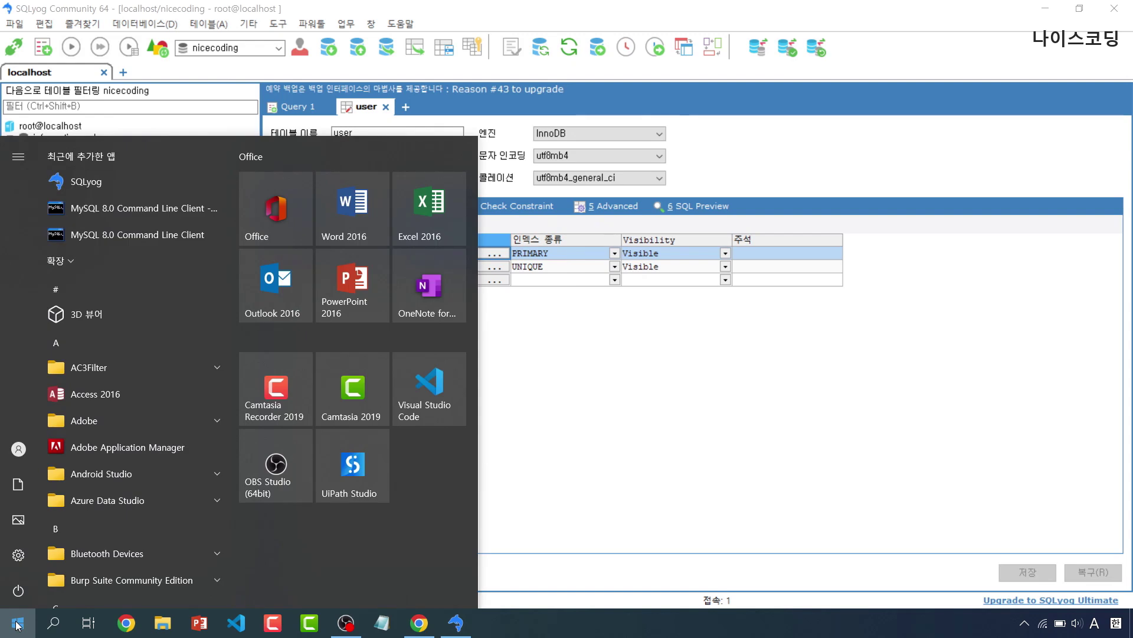
{"action": "left_click", "coordinate": [429, 209]}
{"action": "left_click", "coordinate": [464, 244]}
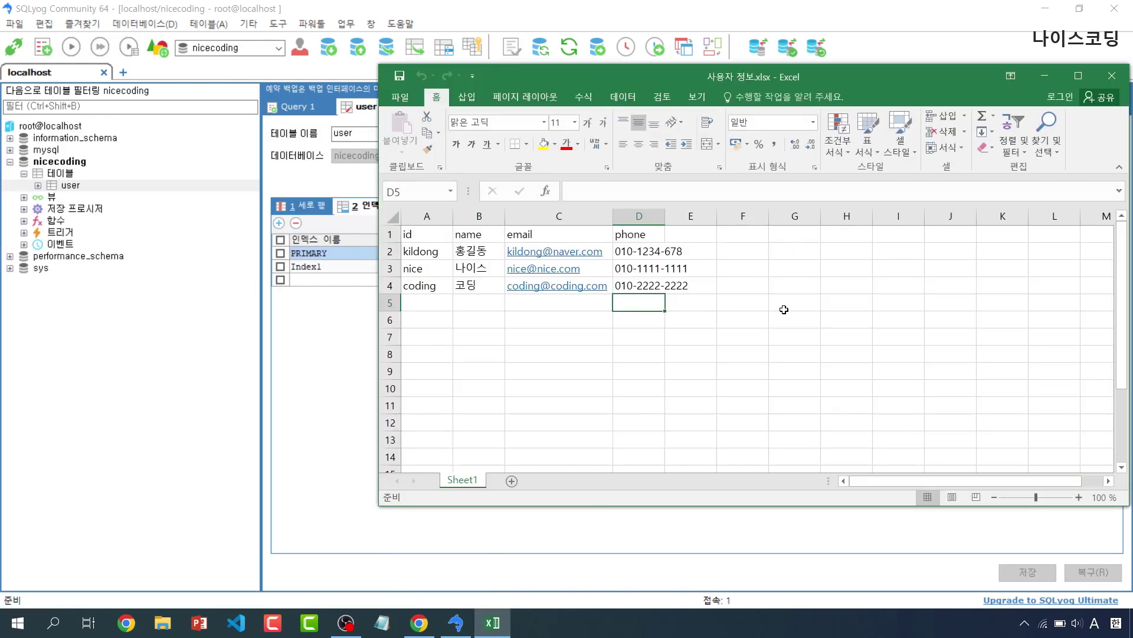
{"action": "double_click", "coordinate": [665, 213]}
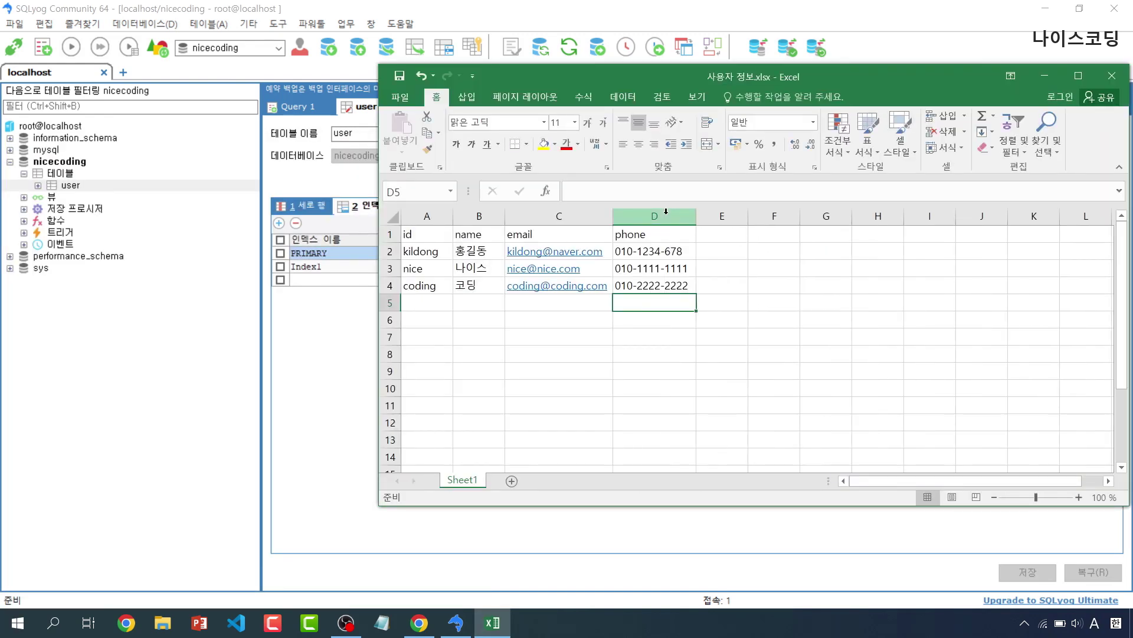
Examine the id, name, email and phone headers and the three user records below them in Sheet1.
{"action": "left_click", "coordinate": [413, 235]}
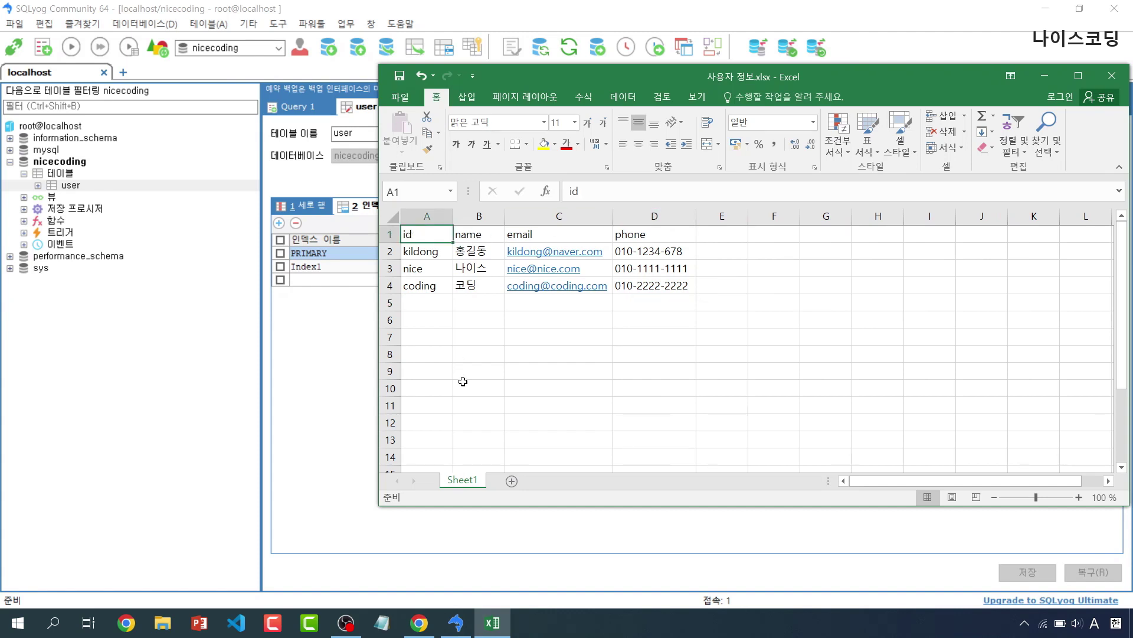
{"action": "left_click", "coordinate": [470, 233]}
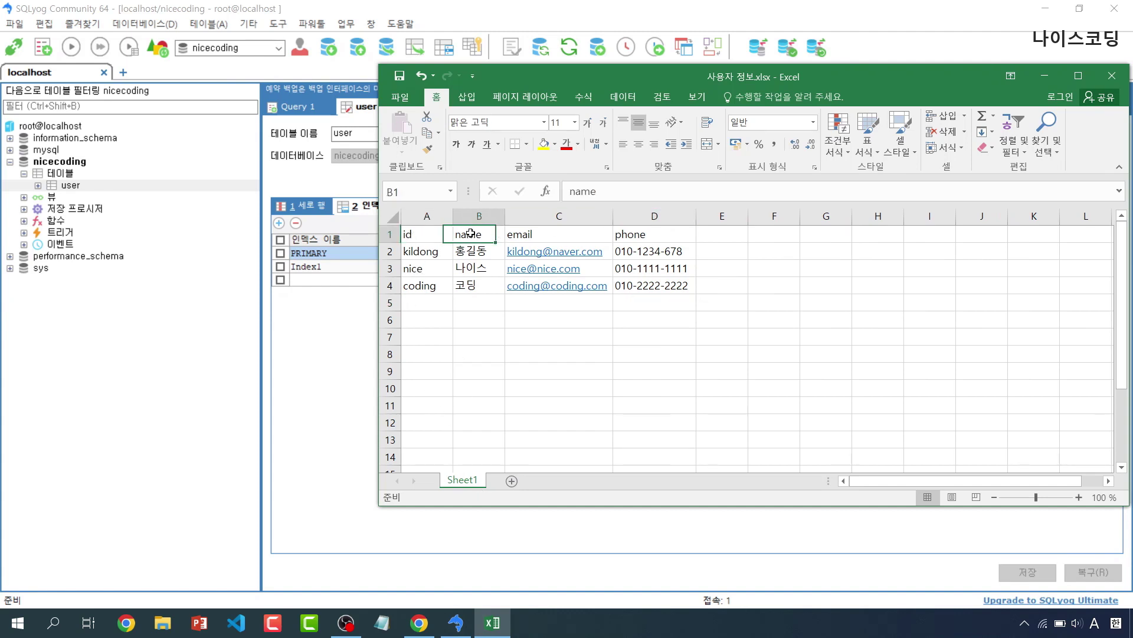
{"action": "left_click", "coordinate": [542, 236]}
{"action": "left_click", "coordinate": [650, 237]}
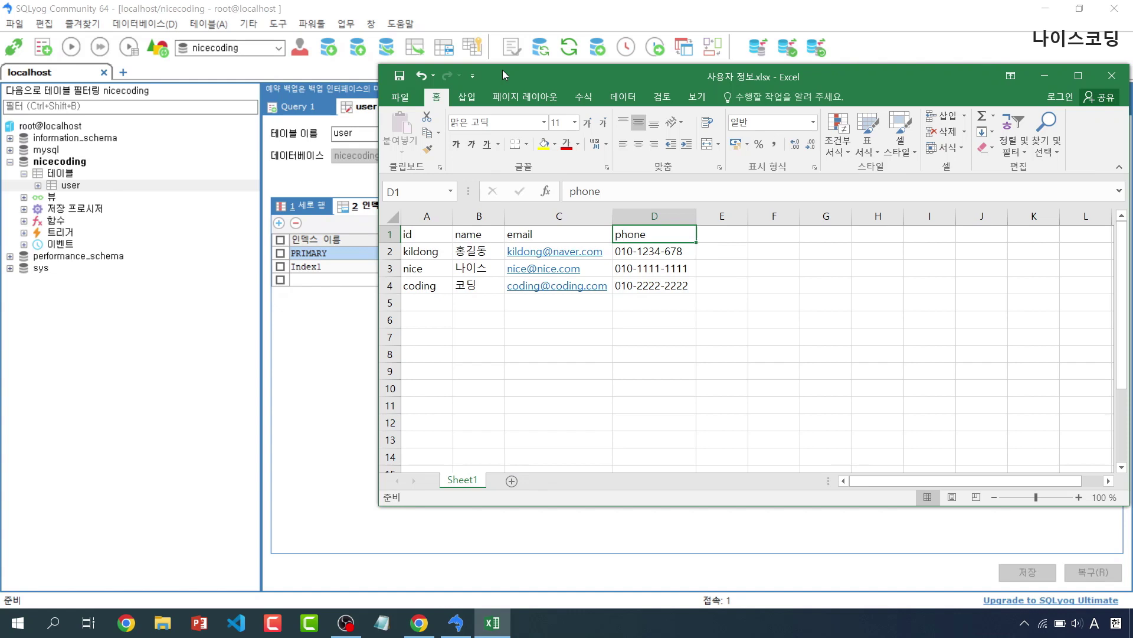
{"action": "left_click_drag", "start_coordinate": [502, 69], "coordinate": [534, 72]}
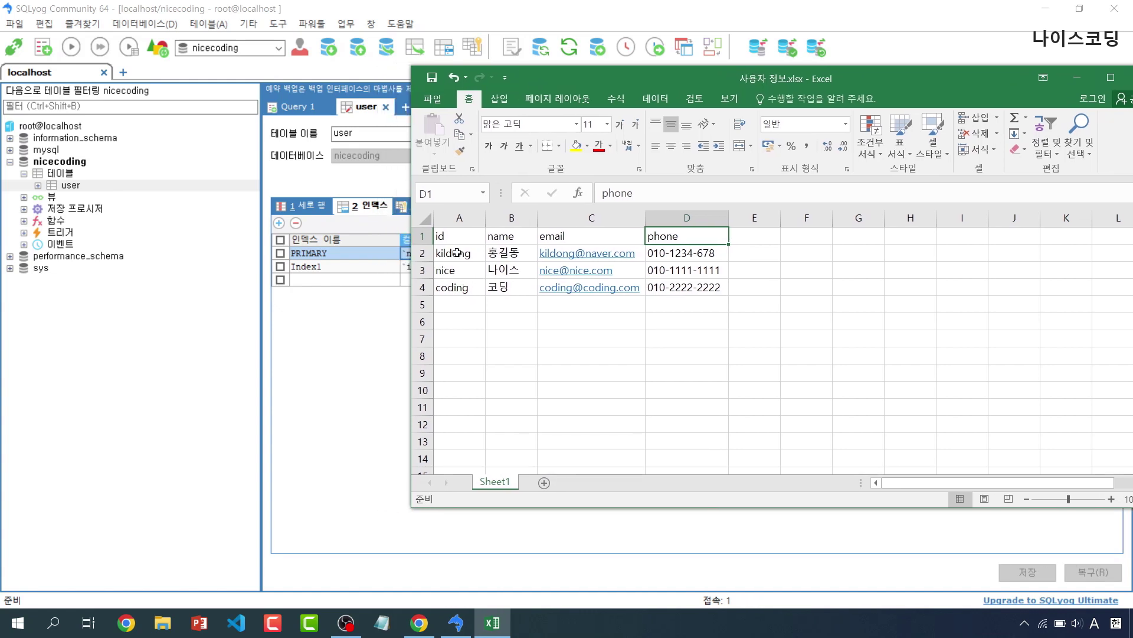
{"action": "left_click_drag", "start_coordinate": [458, 253], "coordinate": [723, 288]}
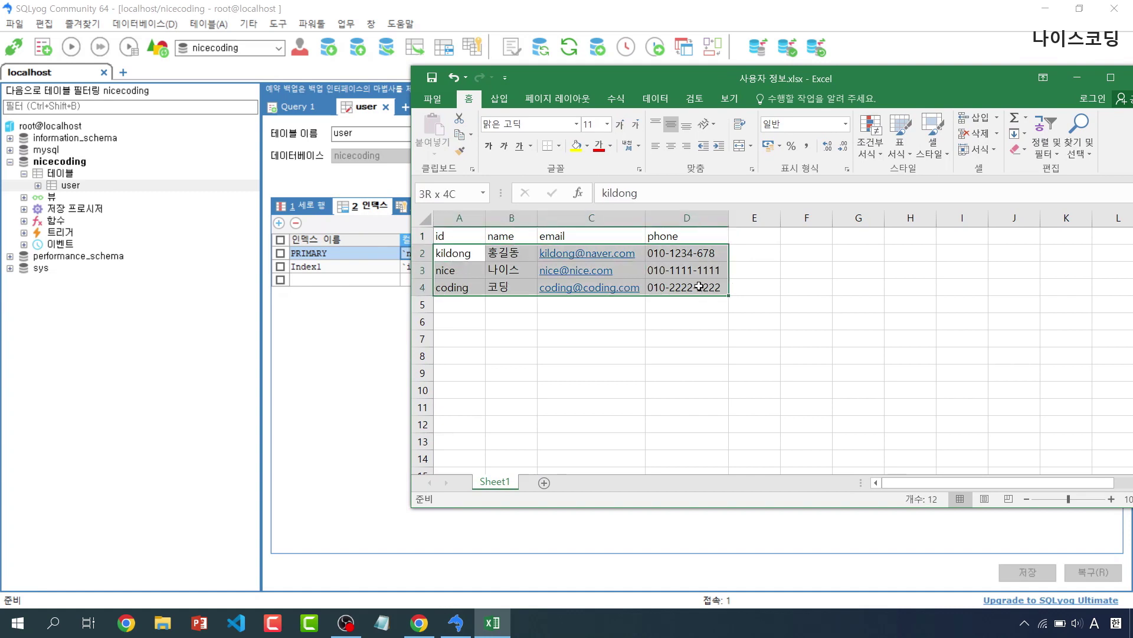
{"action": "left_click", "coordinate": [760, 287]}
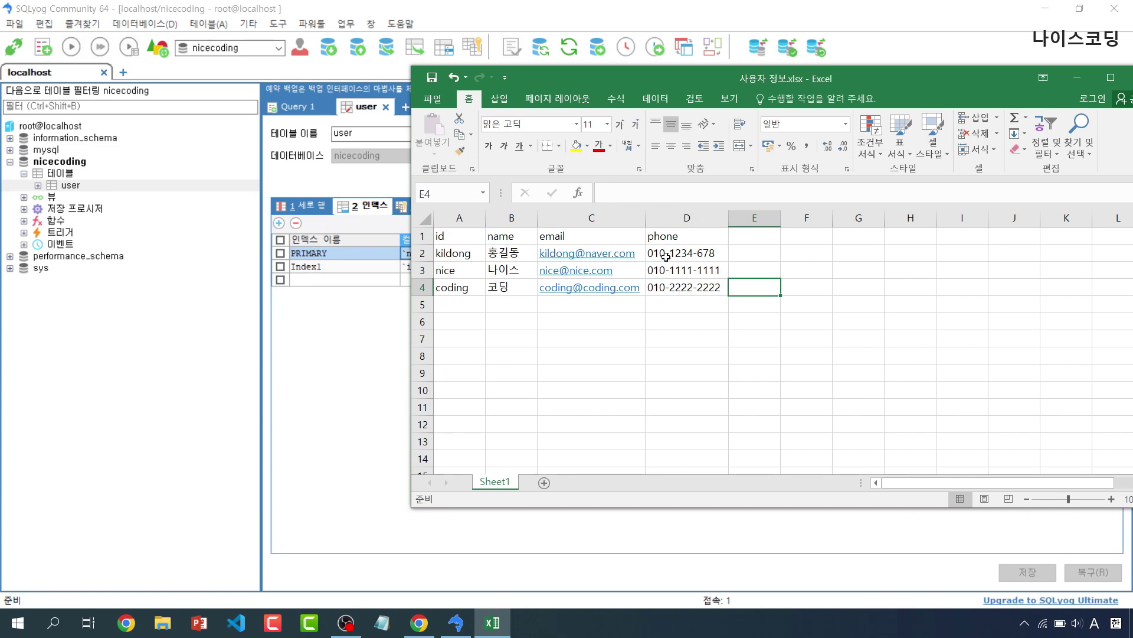
Save the workbook in the Documents folder as the comma-delimited CSV file 사용자 정보.csv, accepting the loss of unsupported features.
{"action": "left_click", "coordinate": [433, 100]}
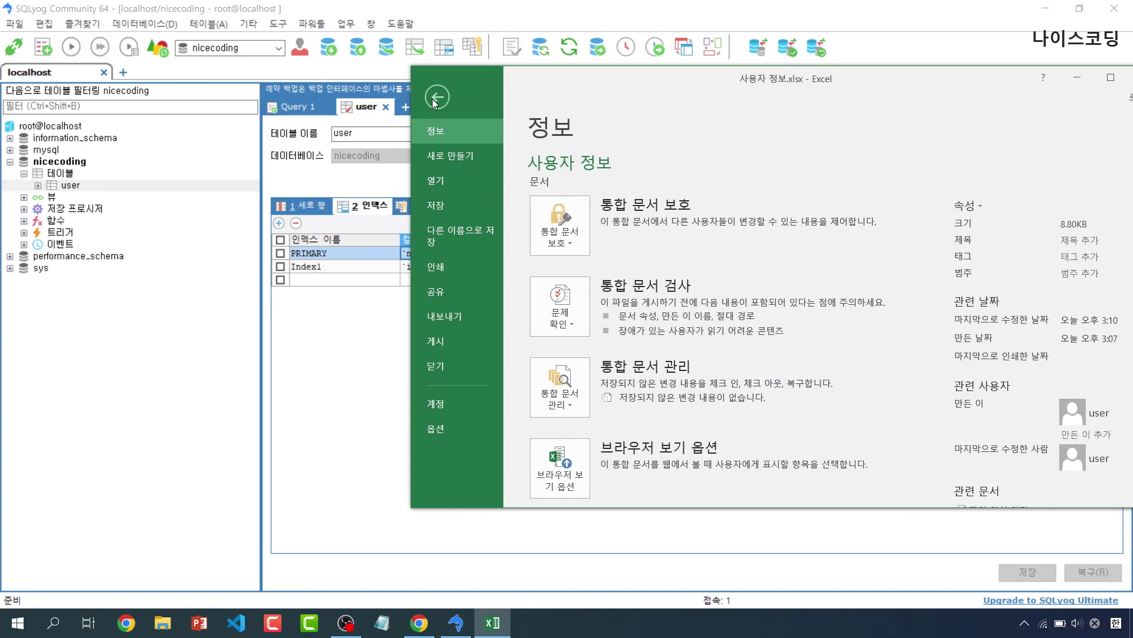
{"action": "left_click", "coordinate": [443, 236]}
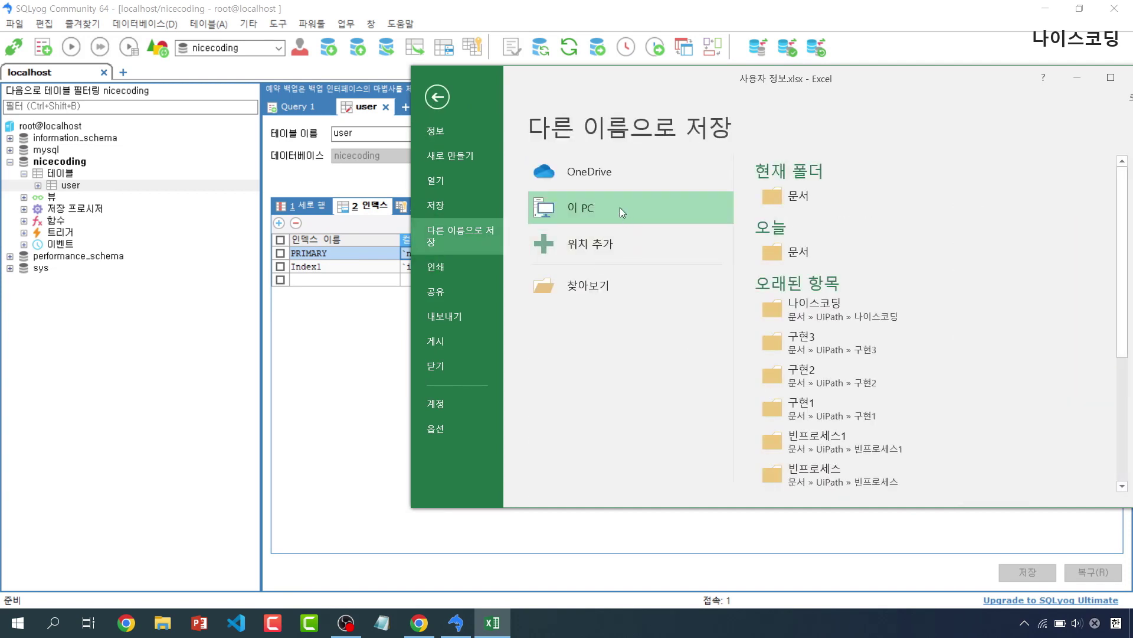
{"action": "left_click", "coordinate": [836, 199]}
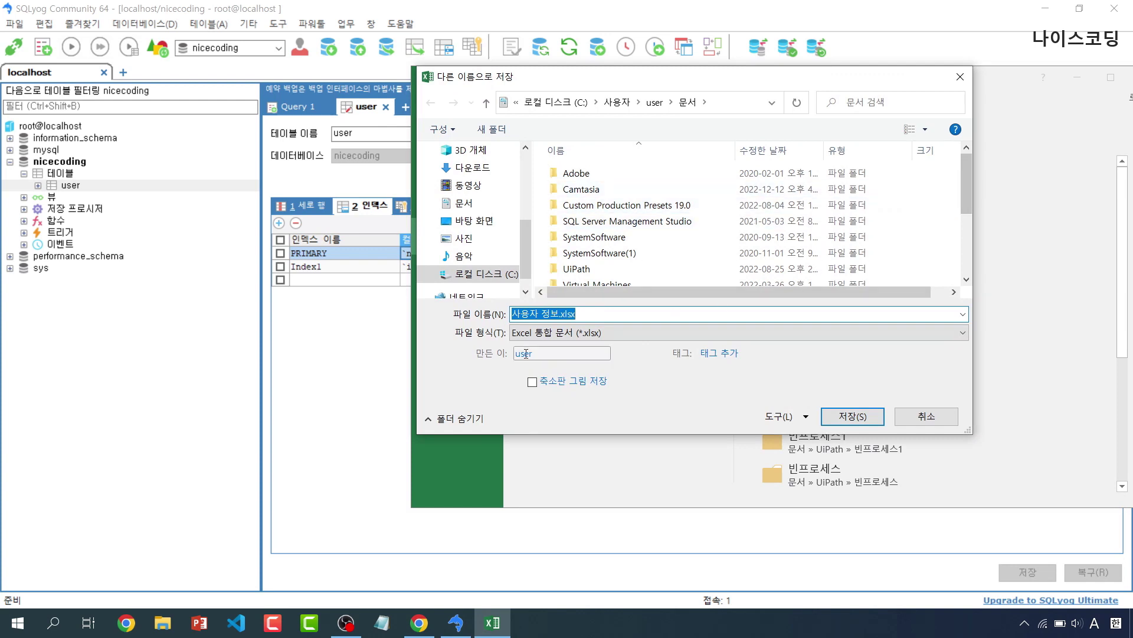
{"action": "left_click", "coordinate": [591, 336]}
{"action": "left_click", "coordinate": [591, 337]}
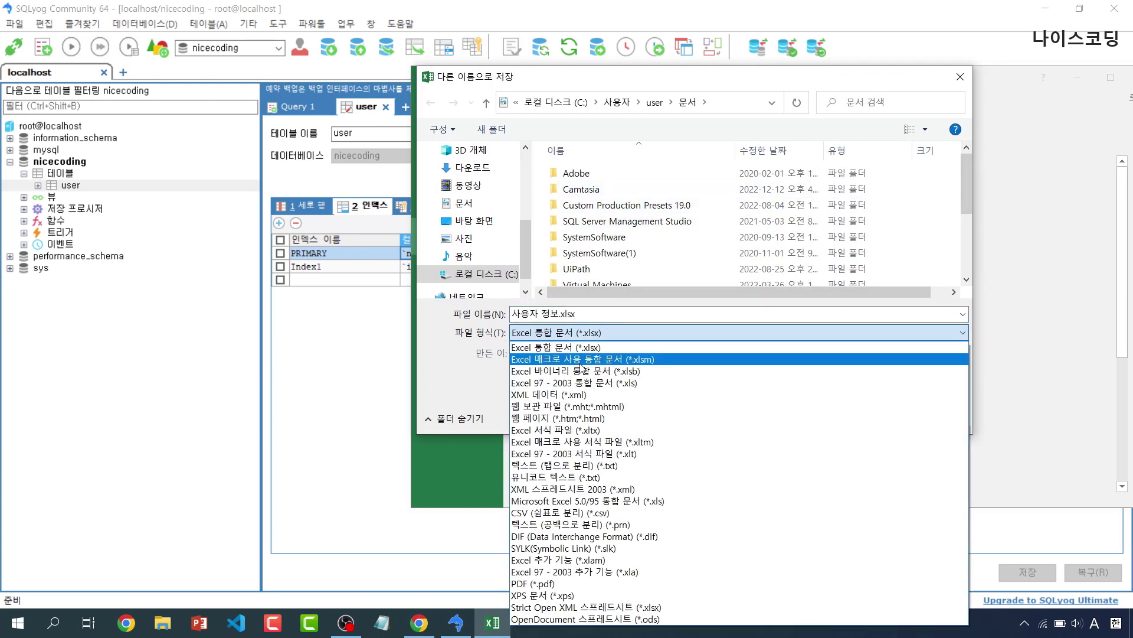
{"action": "left_click", "coordinate": [548, 515]}
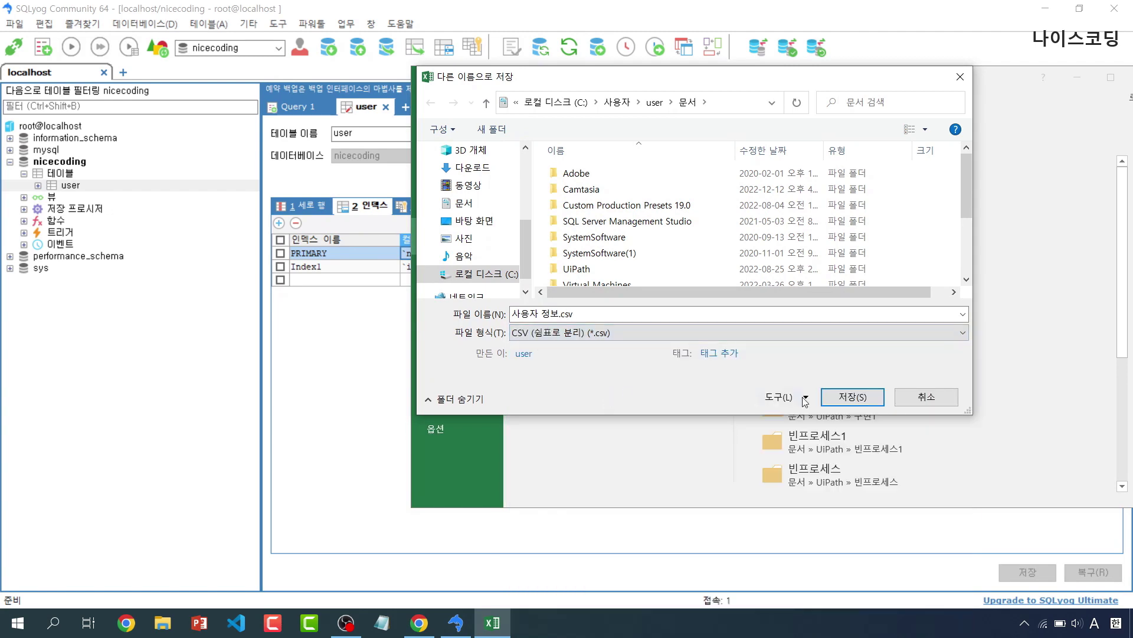
{"action": "left_click", "coordinate": [850, 396]}
{"action": "left_click", "coordinate": [592, 312]}
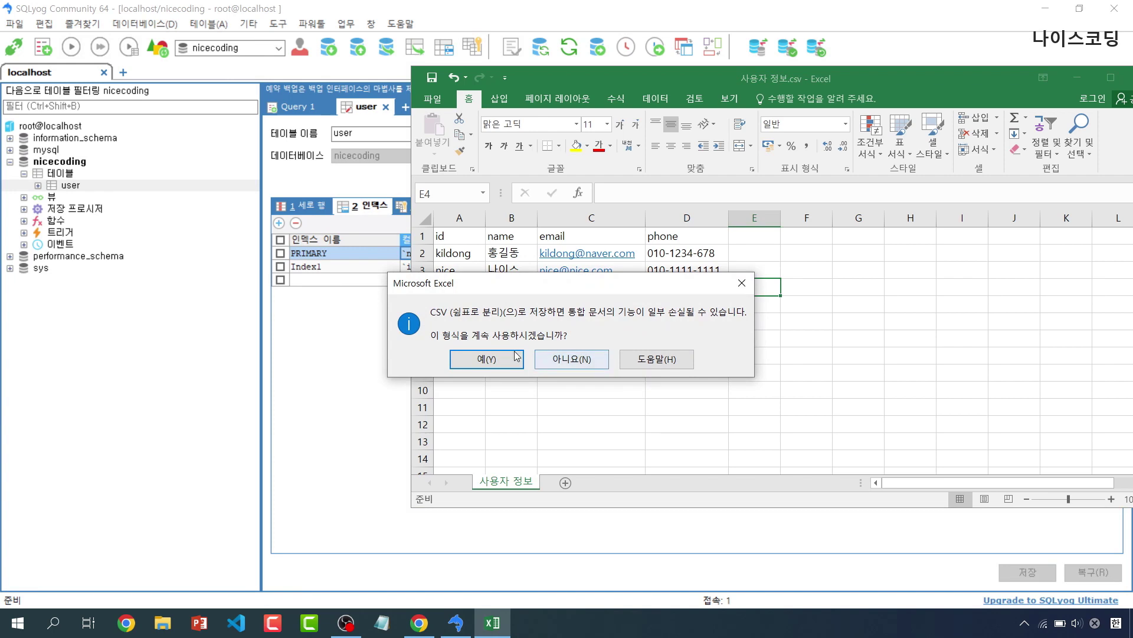
{"action": "left_click", "coordinate": [484, 361]}
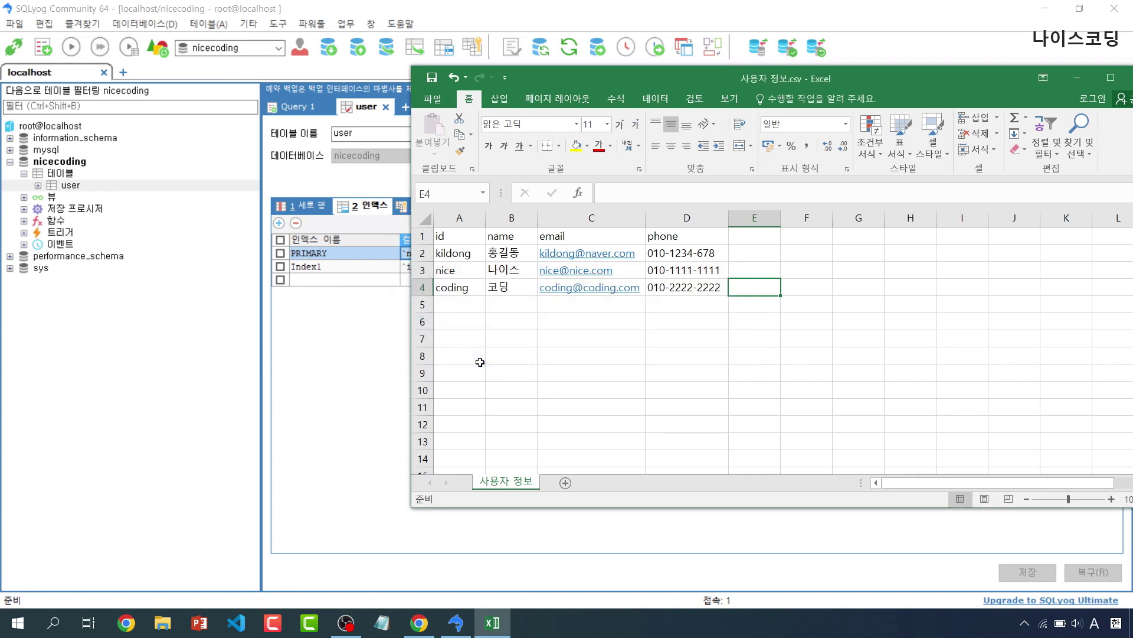
Close the CSV workbook and Excel without saving further changes.
{"action": "left_click_drag", "start_coordinate": [936, 79], "coordinate": [790, 89]}
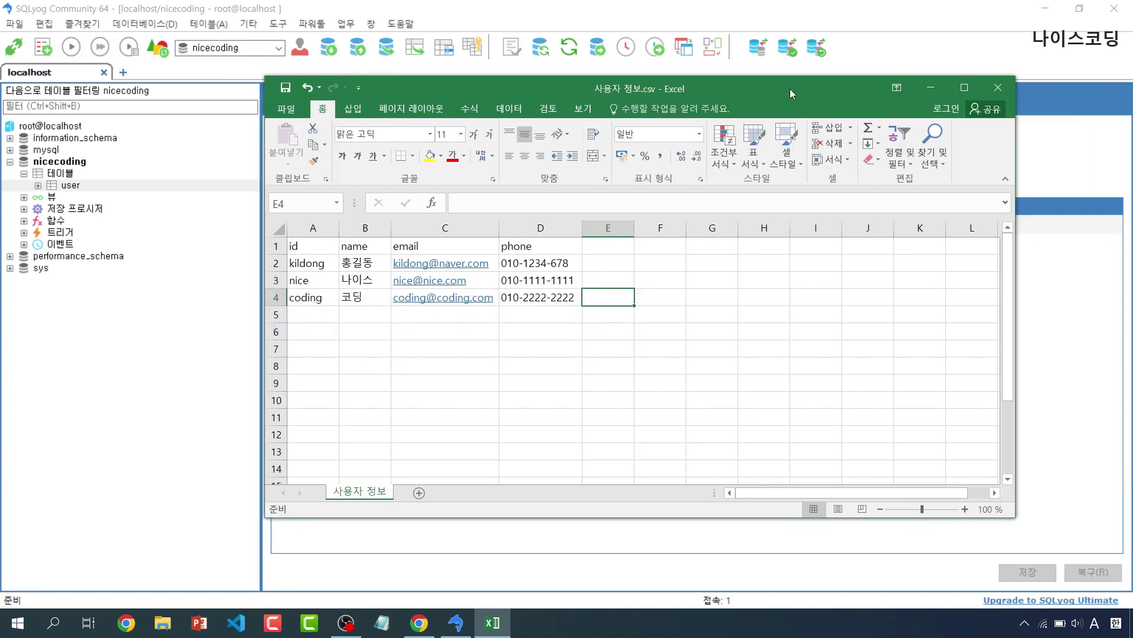
{"action": "left_click", "coordinate": [1005, 89]}
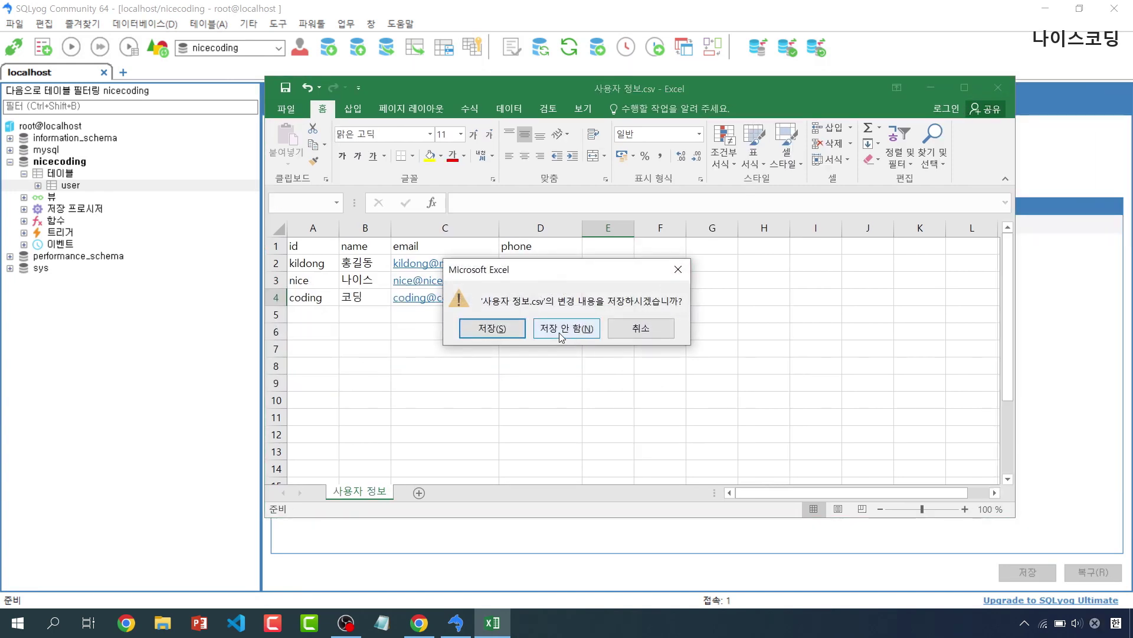
{"action": "left_click", "coordinate": [561, 330]}
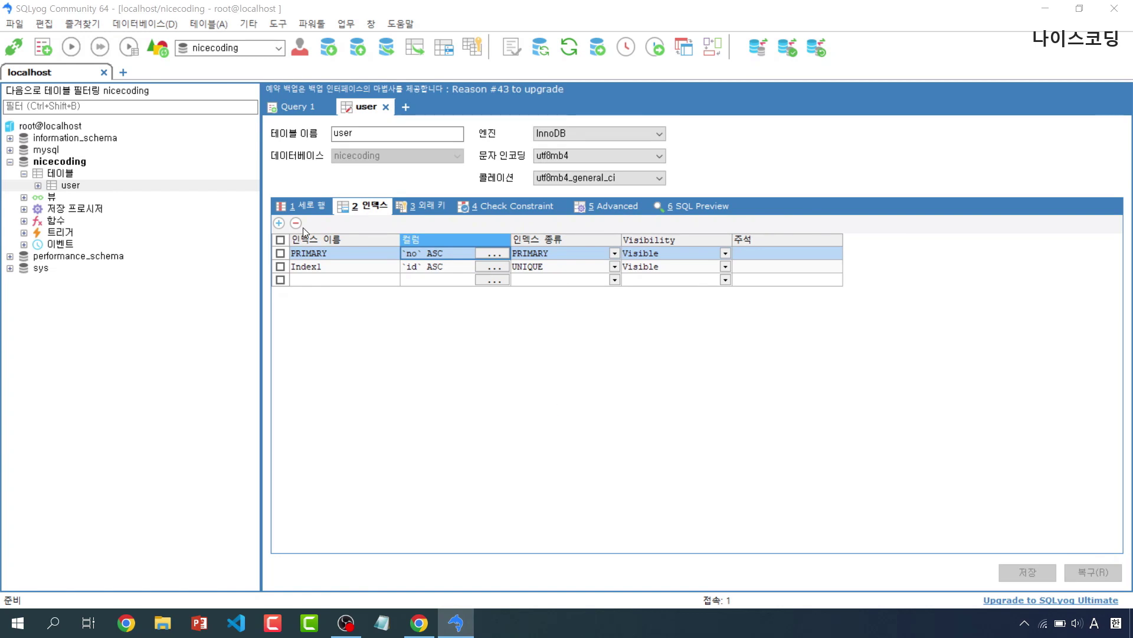
Switch to File Explorer, find 사용자 정보.csv in the Documents folder and open it in EditPlus 3.
{"action": "key", "text": "super+e"}
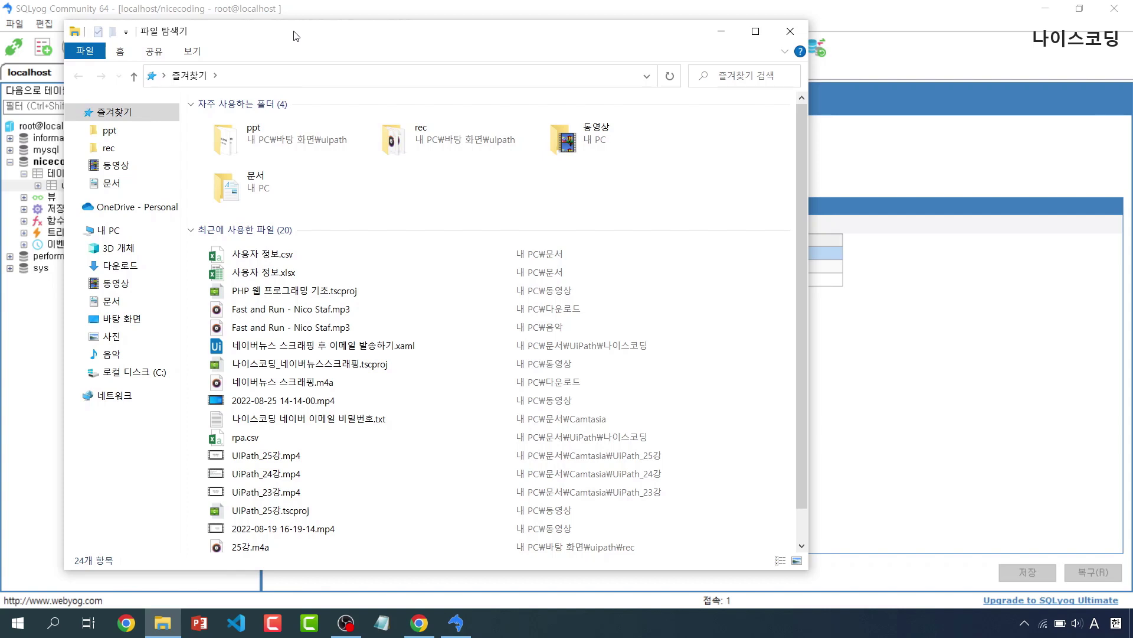
{"action": "left_click_drag", "start_coordinate": [296, 33], "coordinate": [347, 27]}
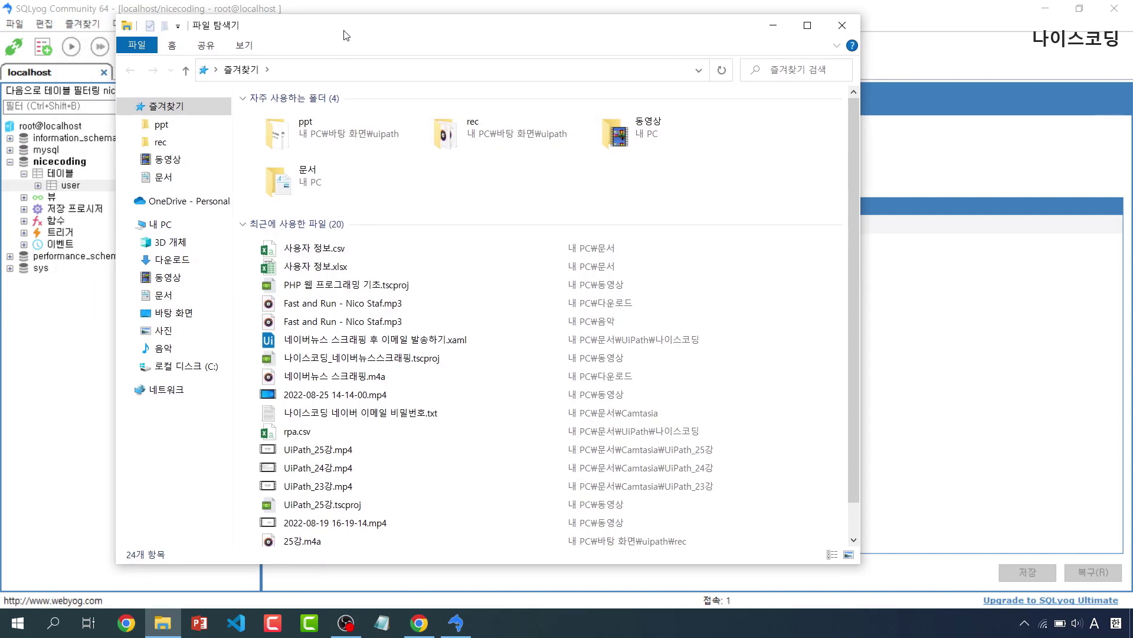
{"action": "left_click", "coordinate": [164, 178]}
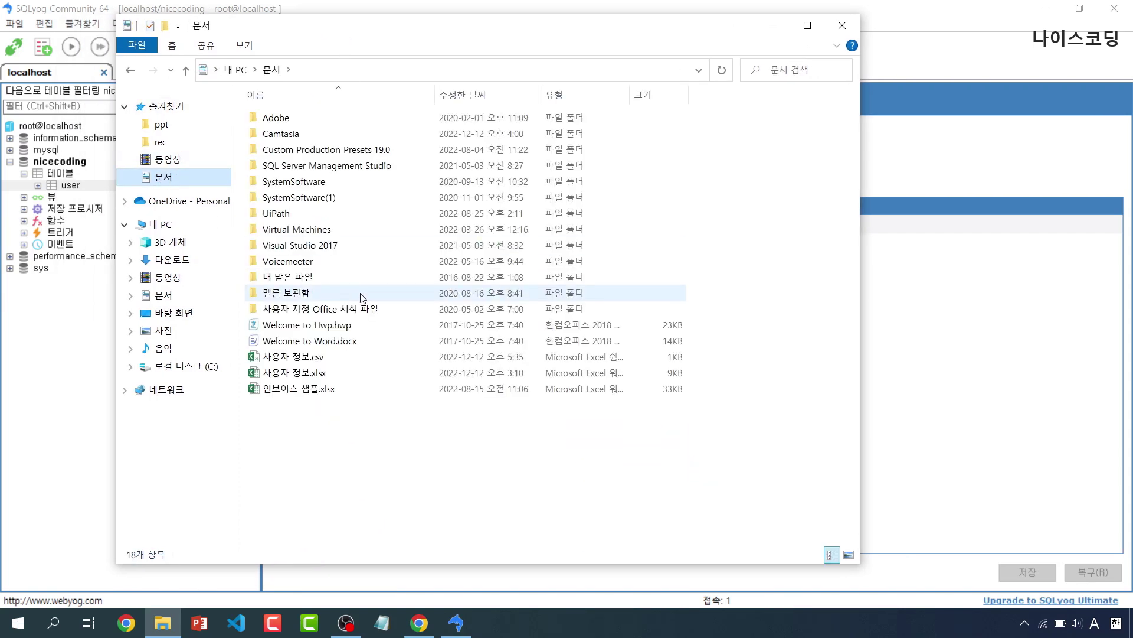
{"action": "left_click", "coordinate": [289, 358]}
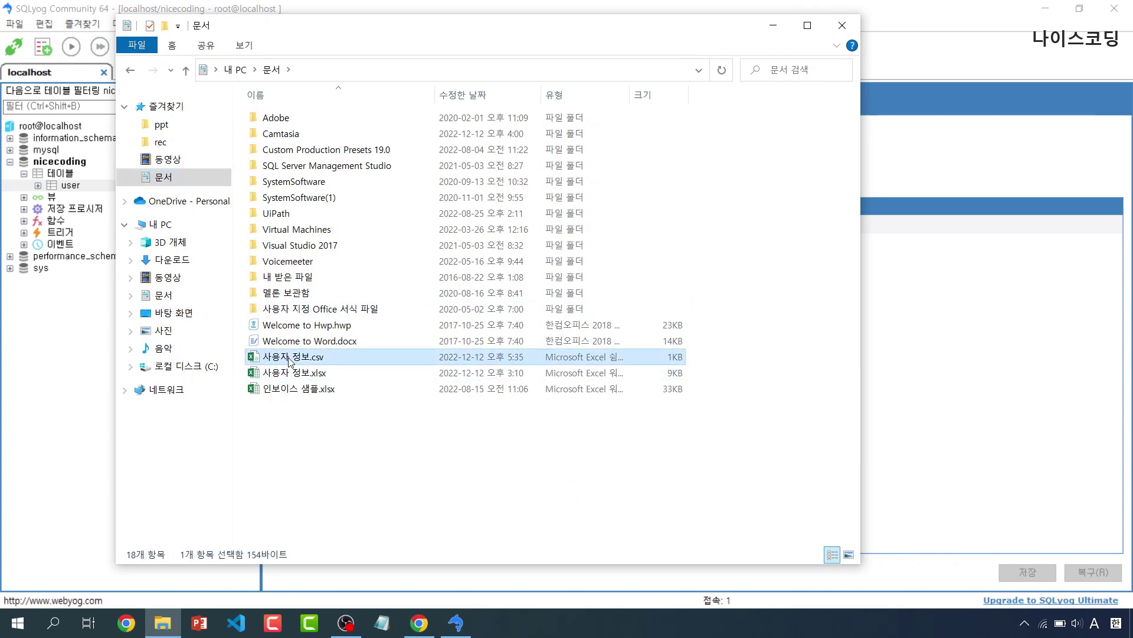
{"action": "right_click", "coordinate": [288, 359]}
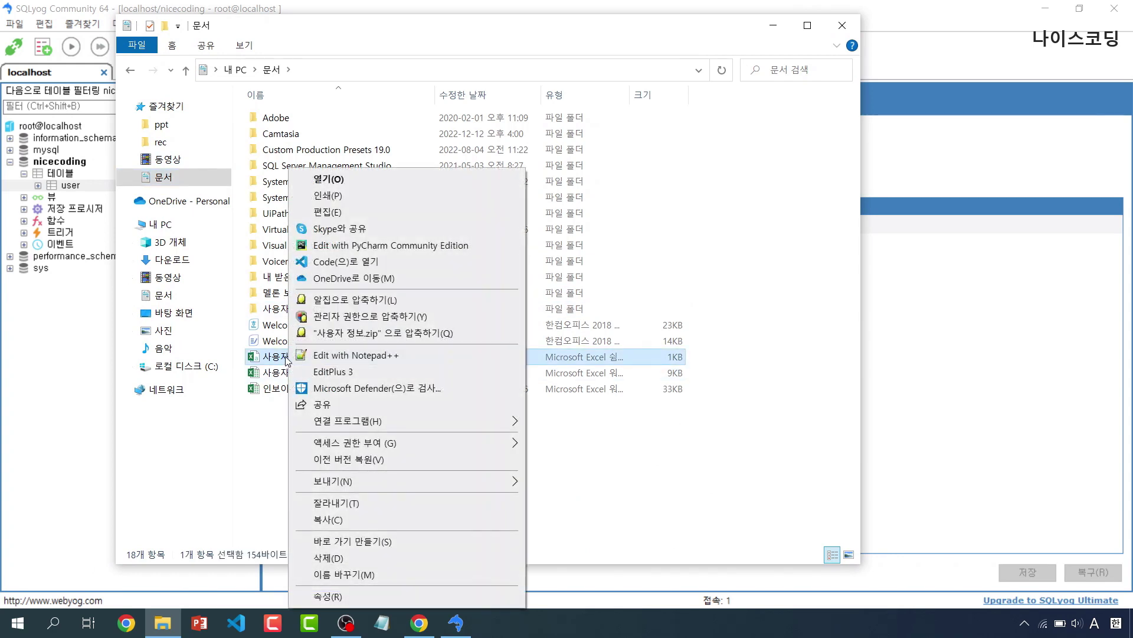
{"action": "left_click", "coordinate": [366, 371]}
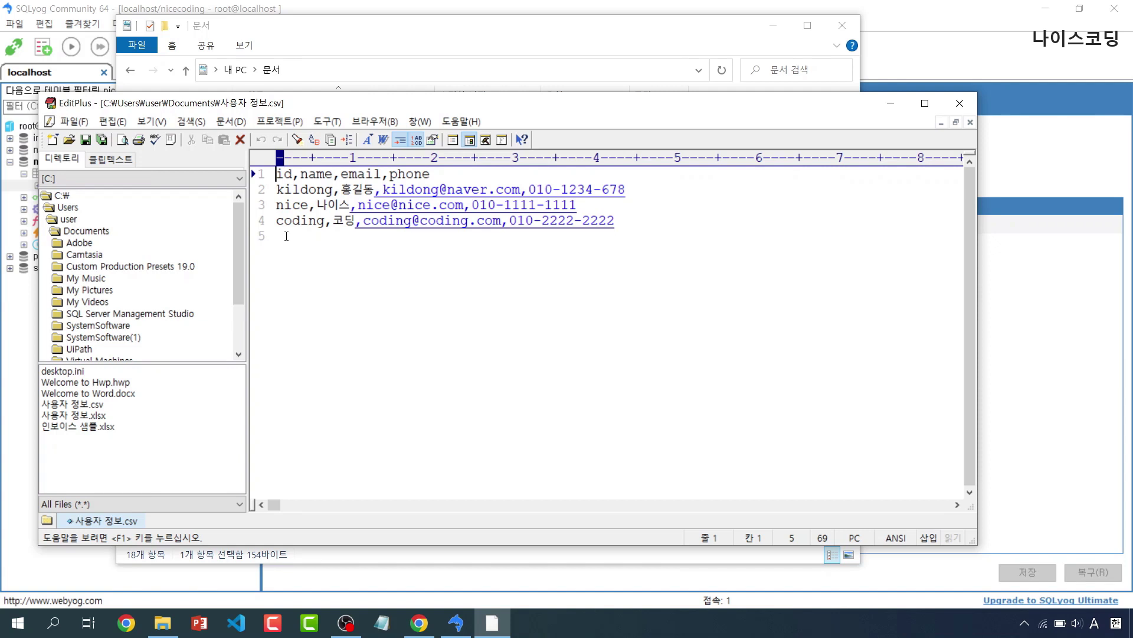
Save the CSV file under the same name with UTF-8 encoding, replacing the existing file.
{"action": "left_click", "coordinate": [74, 121]}
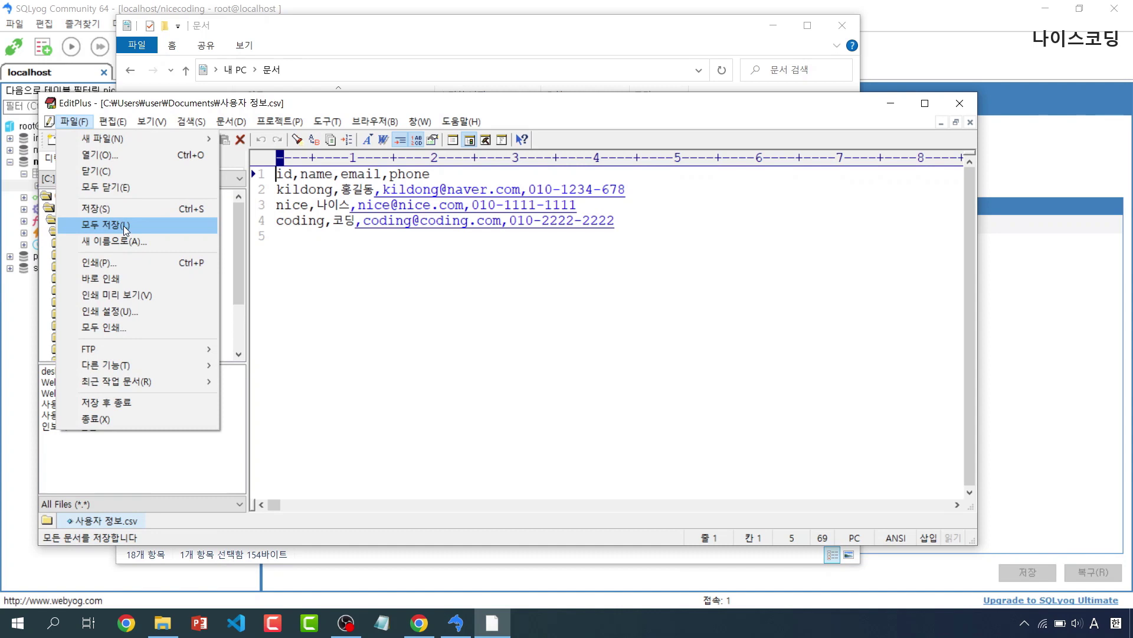
{"action": "left_click", "coordinate": [118, 241]}
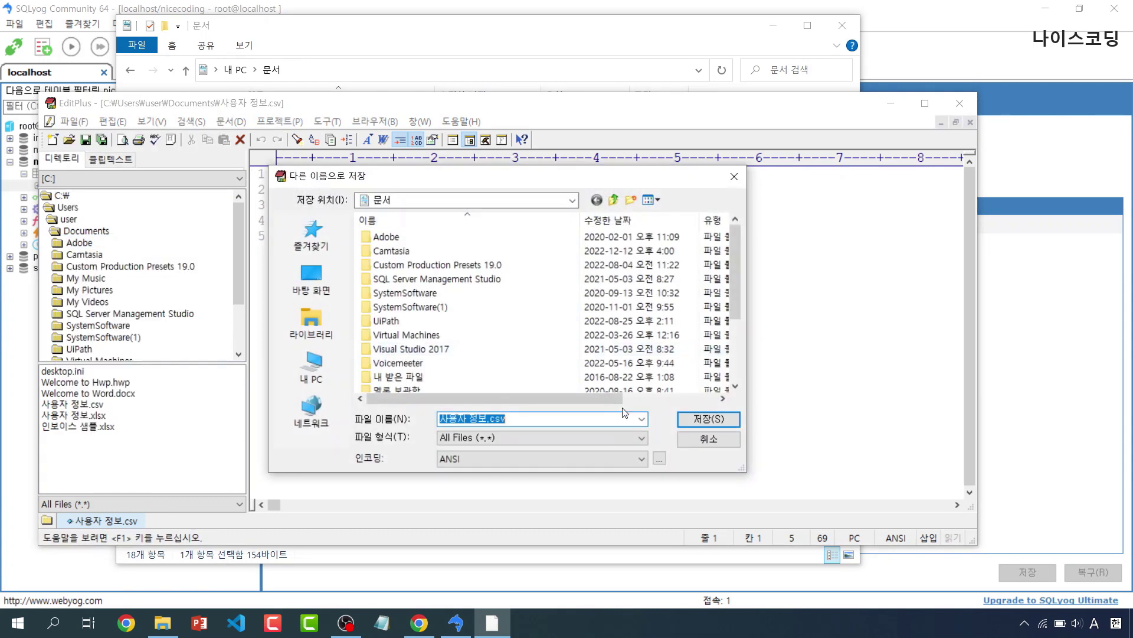
{"action": "left_click", "coordinate": [469, 459]}
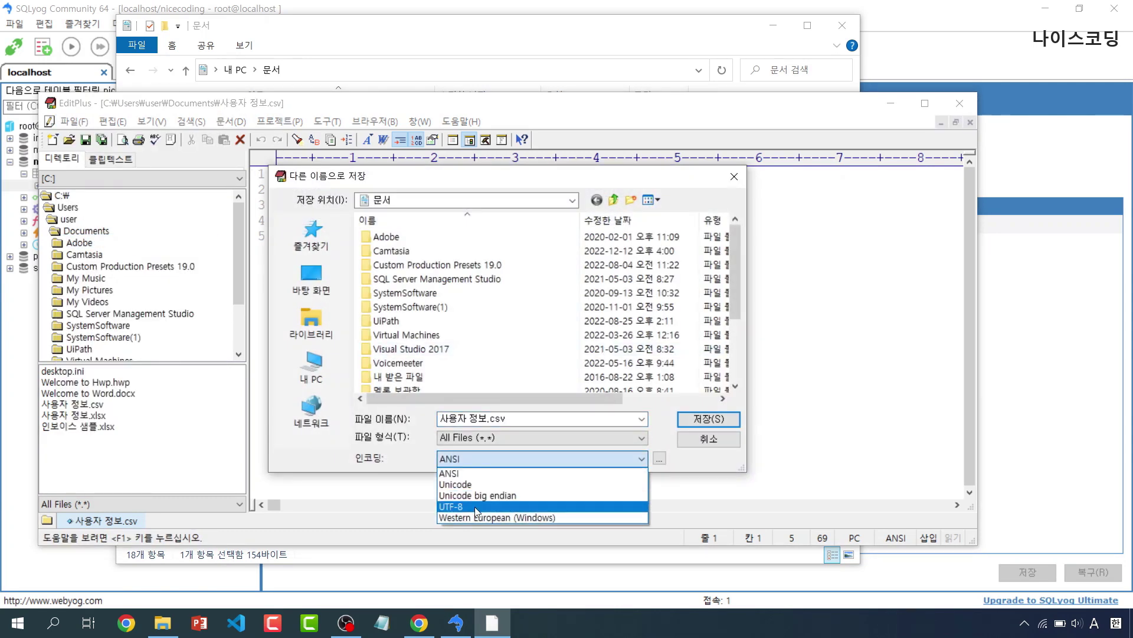
{"action": "left_click", "coordinate": [477, 508]}
{"action": "left_click", "coordinate": [706, 419]}
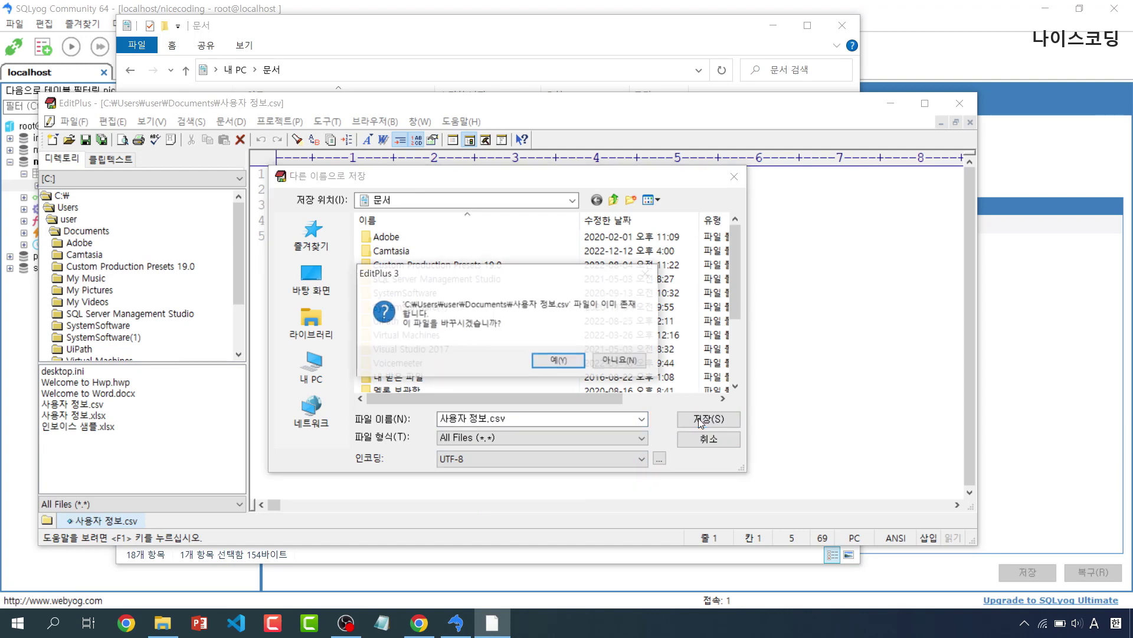
{"action": "left_click", "coordinate": [559, 360]}
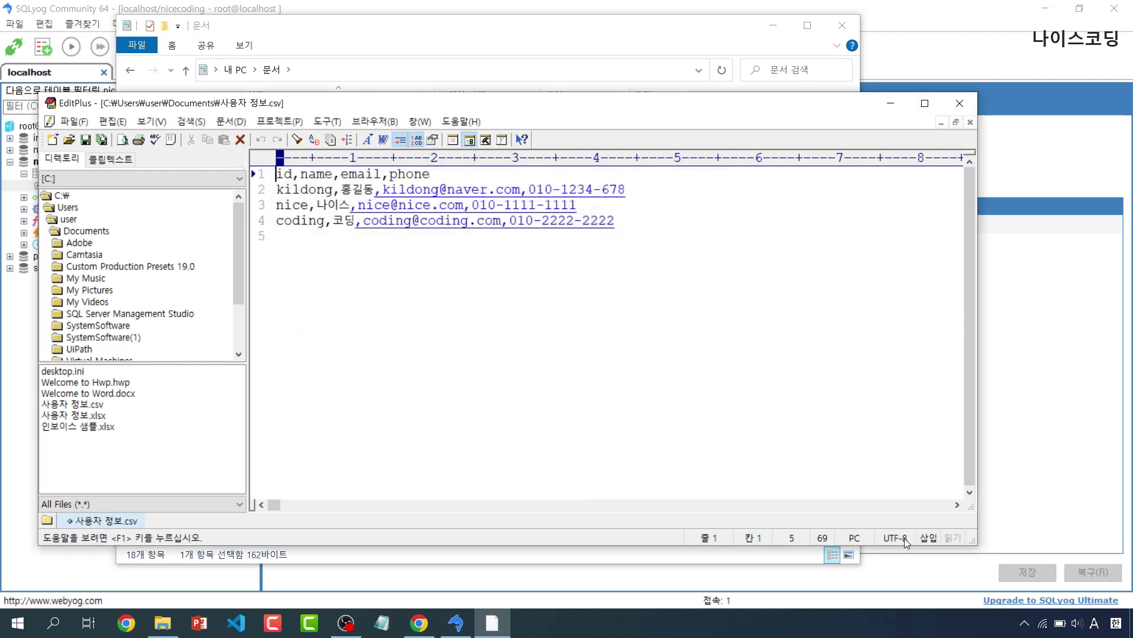
Close the CSV document and EditPlus, then minimize File Explorer to return to SQLyog.
{"action": "left_click", "coordinate": [971, 121]}
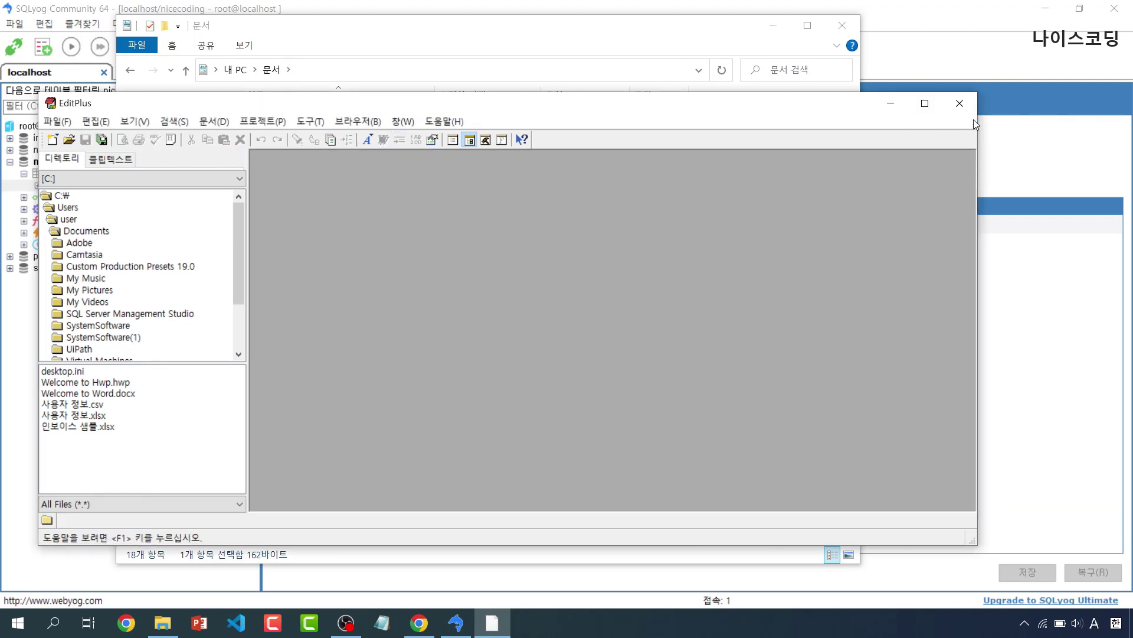
{"action": "left_click", "coordinate": [964, 103]}
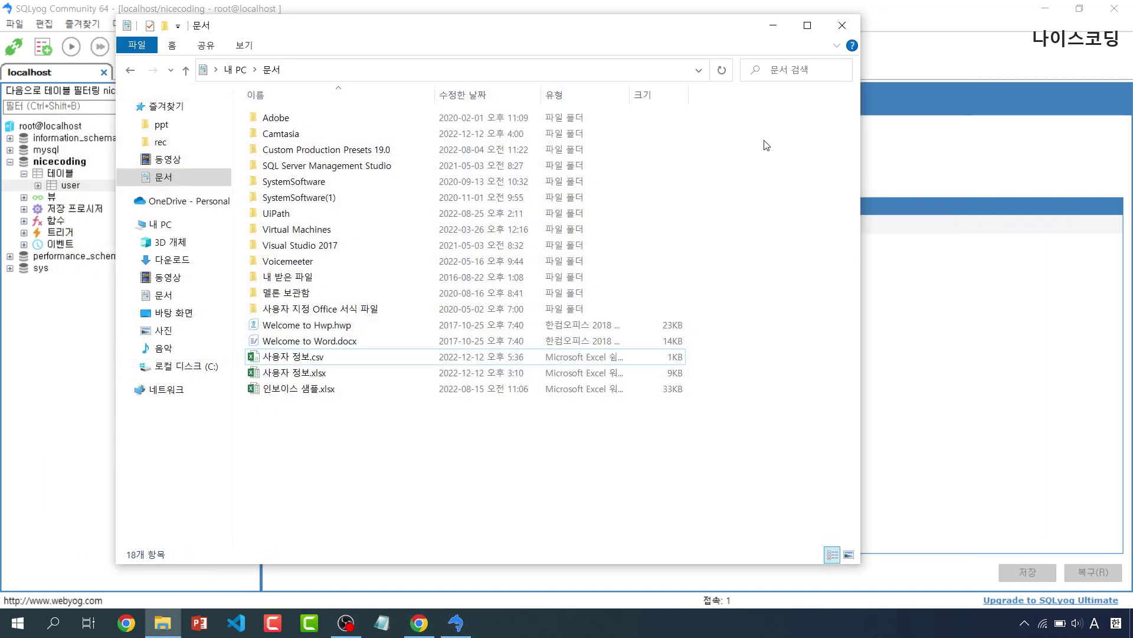
{"action": "left_click", "coordinate": [774, 25]}
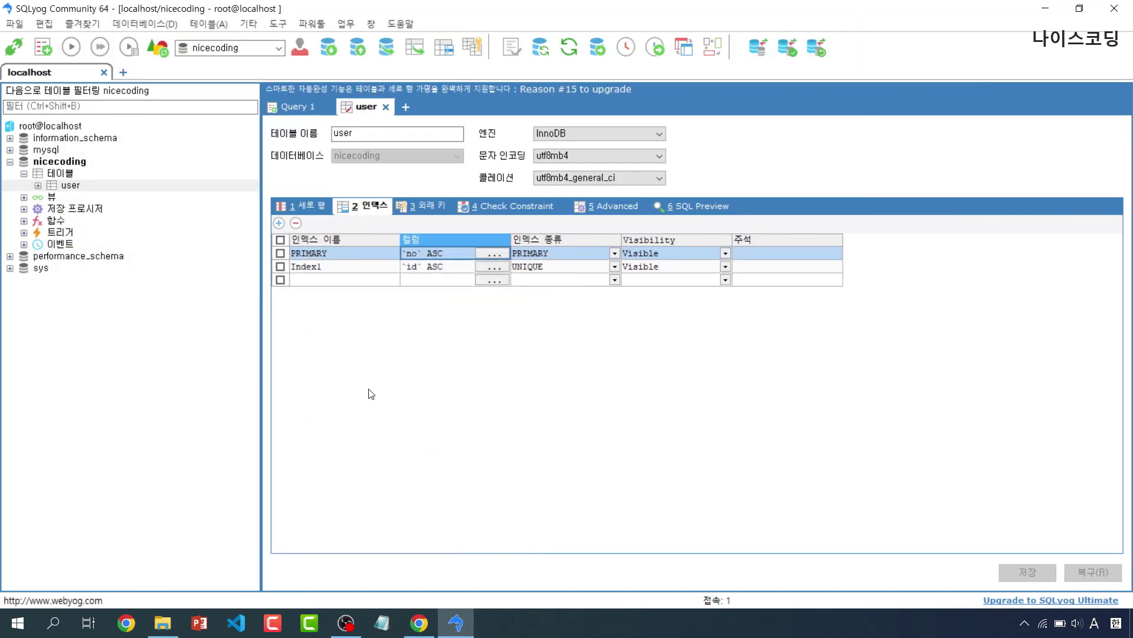
Start a CSV import using load local for the user table and exclude the no column from the imported columns.
{"action": "right_click", "coordinate": [66, 188]}
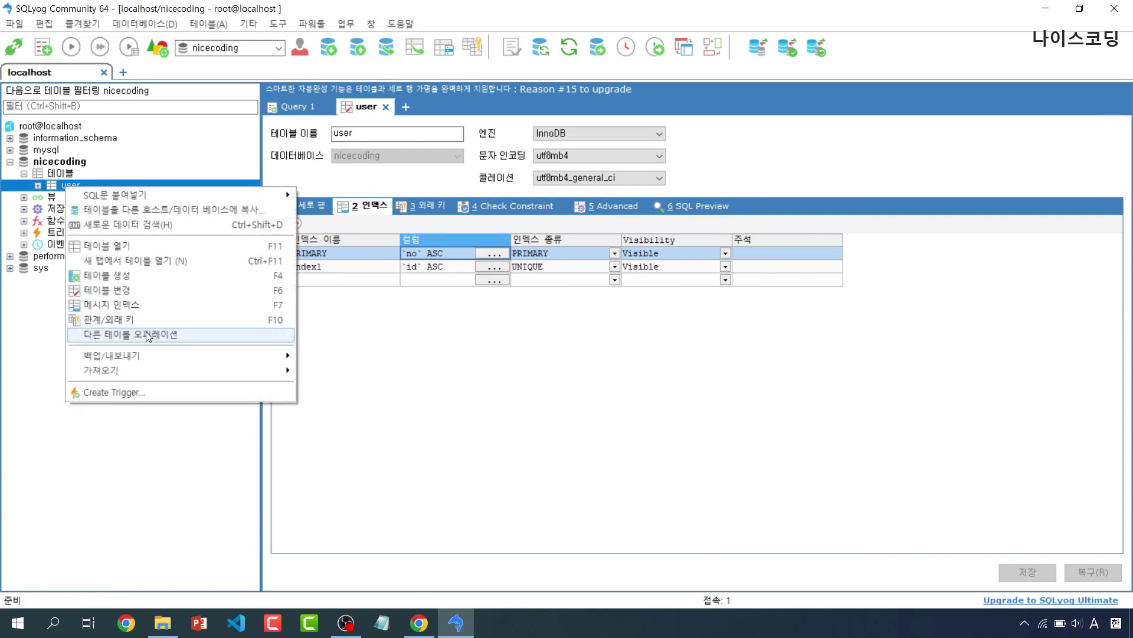
{"action": "mouse_move", "coordinate": [142, 379]}
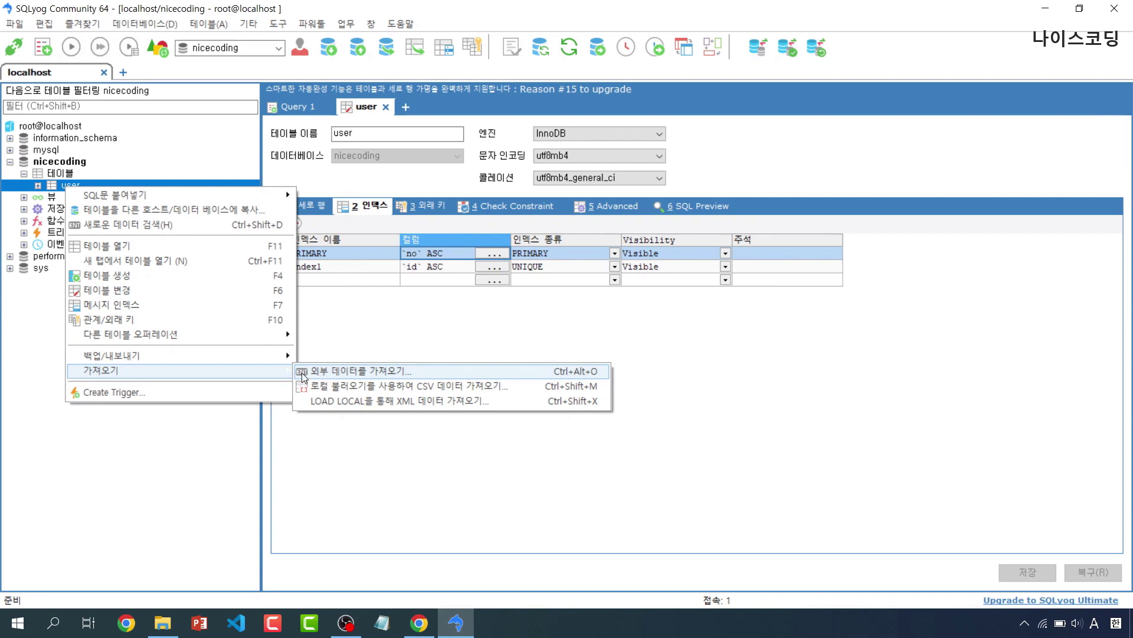
{"action": "left_click", "coordinate": [333, 387]}
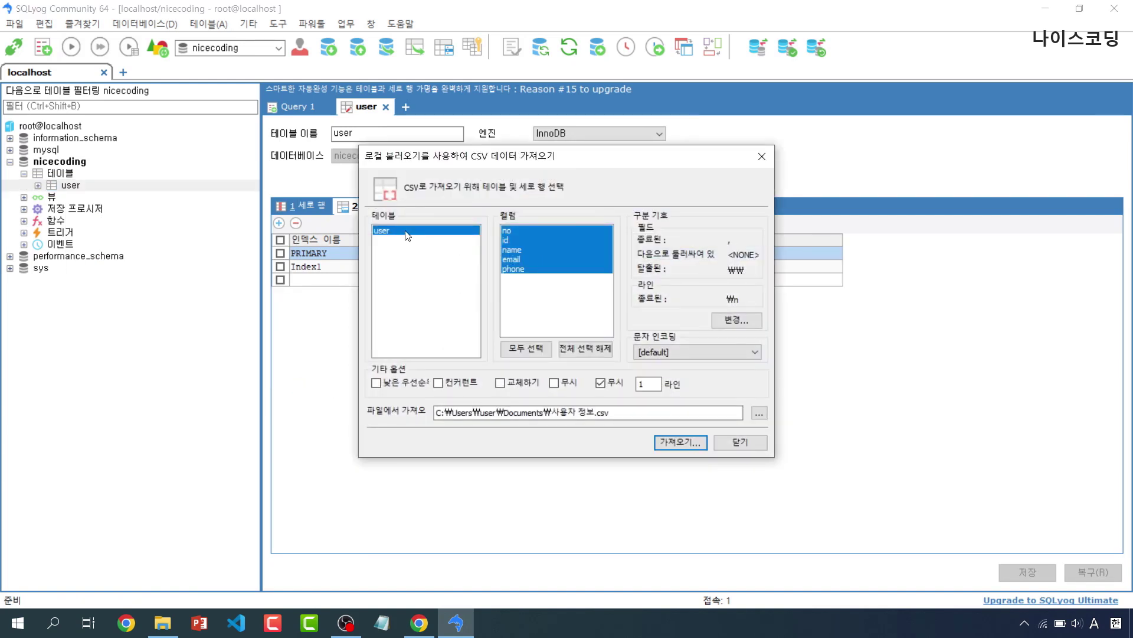
{"action": "left_click", "coordinate": [511, 231]}
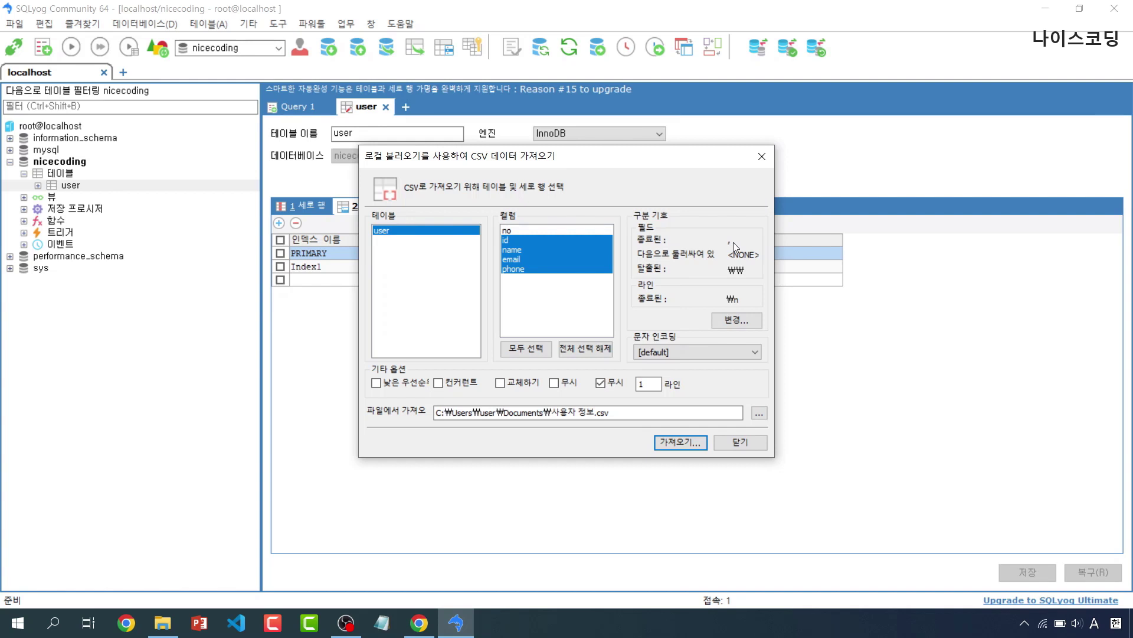
Check the escape, line and field delimiter settings of the CSV import, then leave them without changes.
{"action": "left_click", "coordinate": [736, 319]}
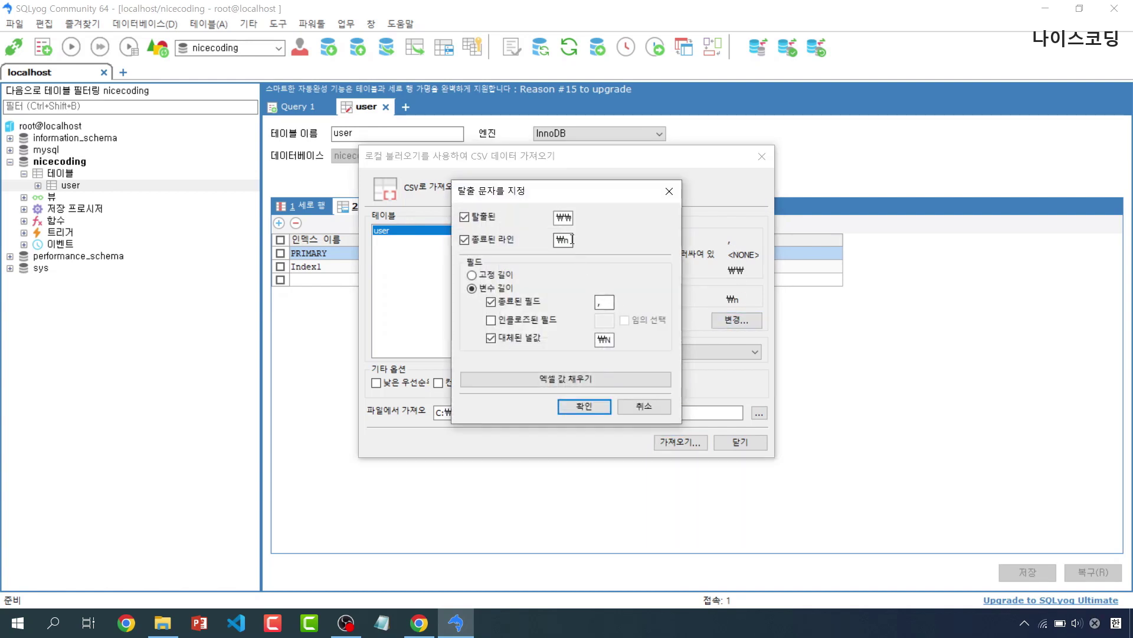
{"action": "left_click", "coordinate": [604, 302]}
{"action": "left_click", "coordinate": [642, 407]}
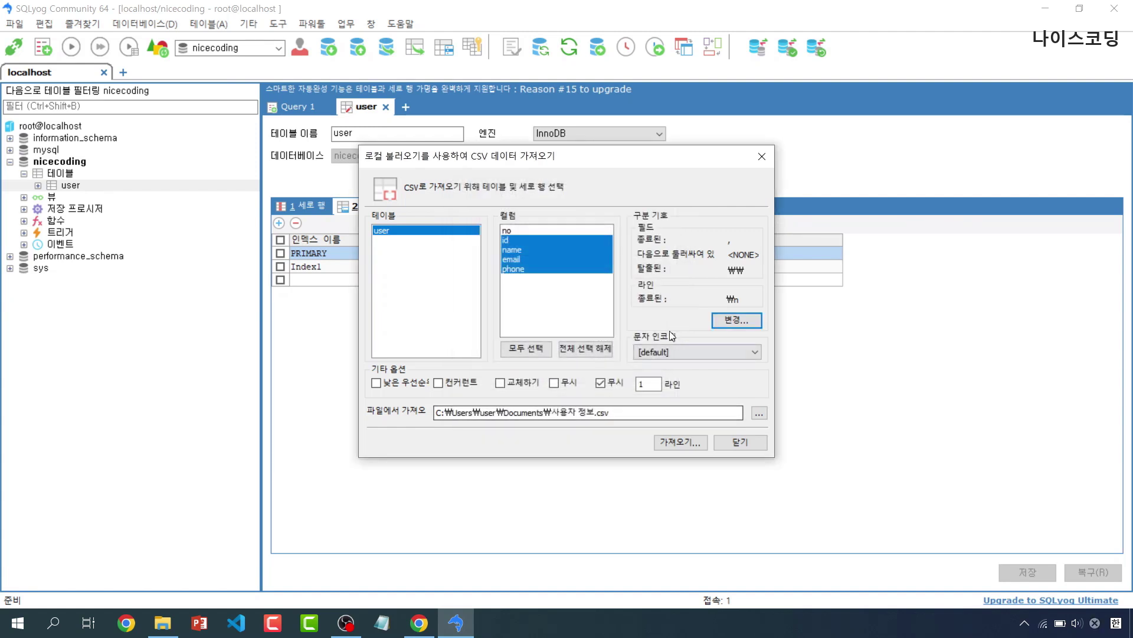
Set the character encoding of the CSV import to utf8mb4.
{"action": "left_click", "coordinate": [689, 349]}
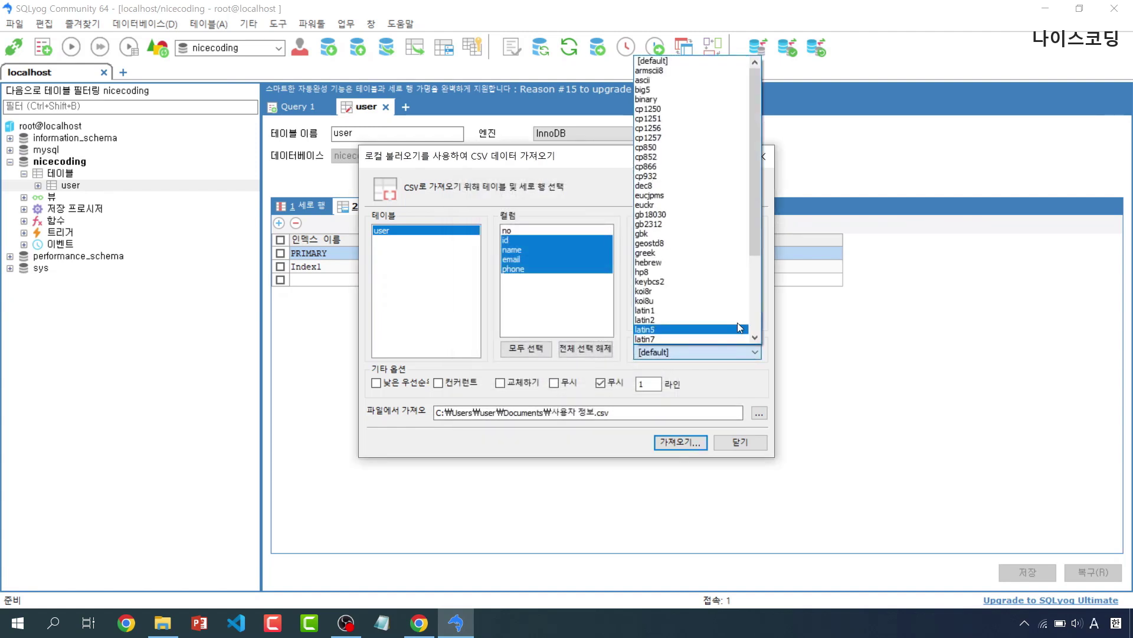
{"action": "left_click", "coordinate": [758, 297]}
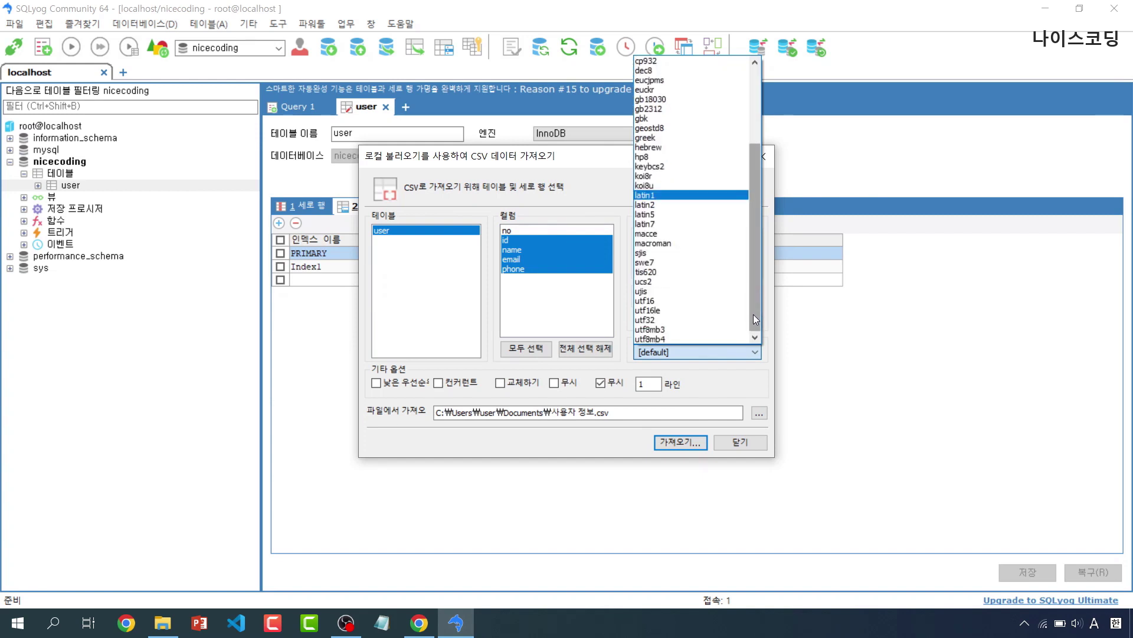
{"action": "left_click", "coordinate": [700, 339]}
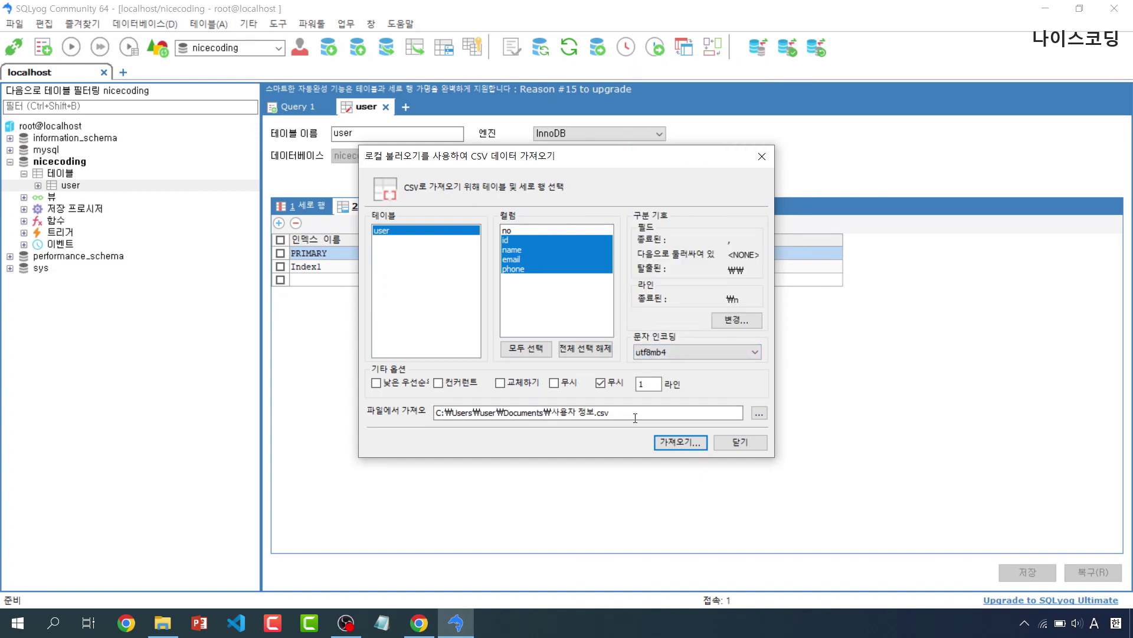
Choose 사용자 정보.csv from the Documents folder as the file to import.
{"action": "left_click", "coordinate": [759, 412]}
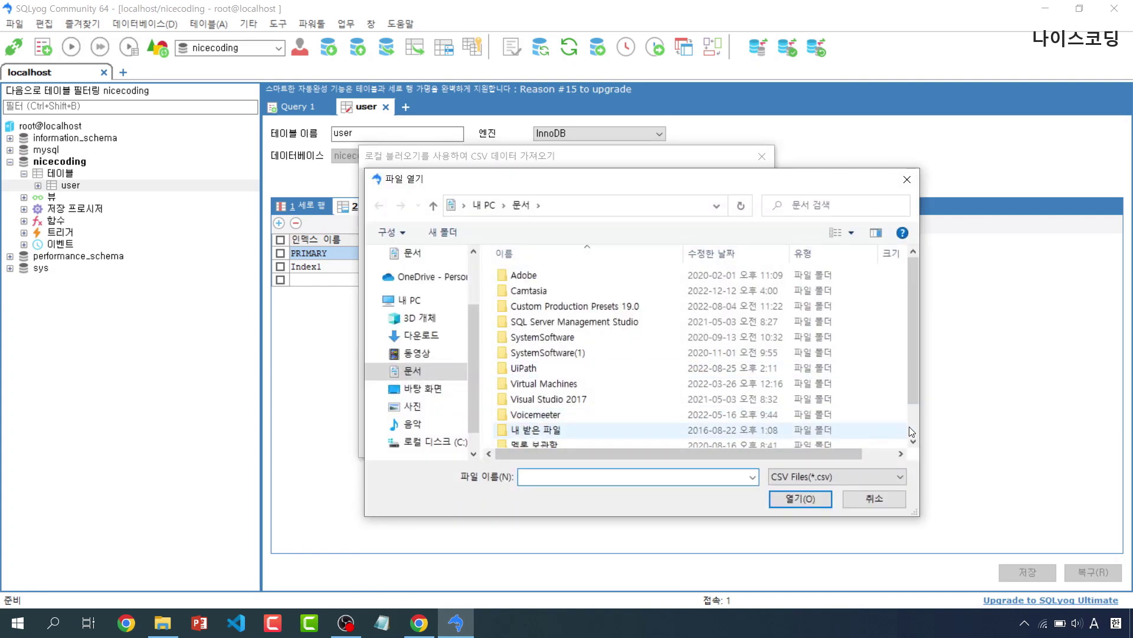
{"action": "scroll", "coordinate": [916, 423], "scroll_direction": "down", "scroll_amount": 1}
{"action": "double_click", "coordinate": [620, 440]}
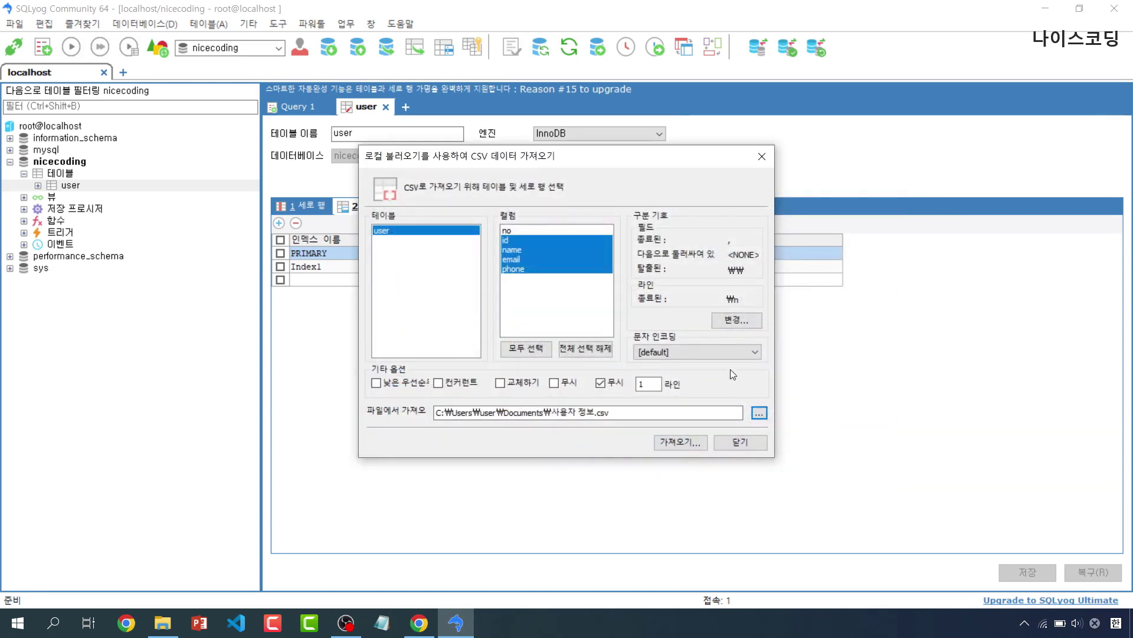
Try to import 사용자 정보.csv into the user table with the first line ignored.
{"action": "left_click", "coordinate": [614, 383]}
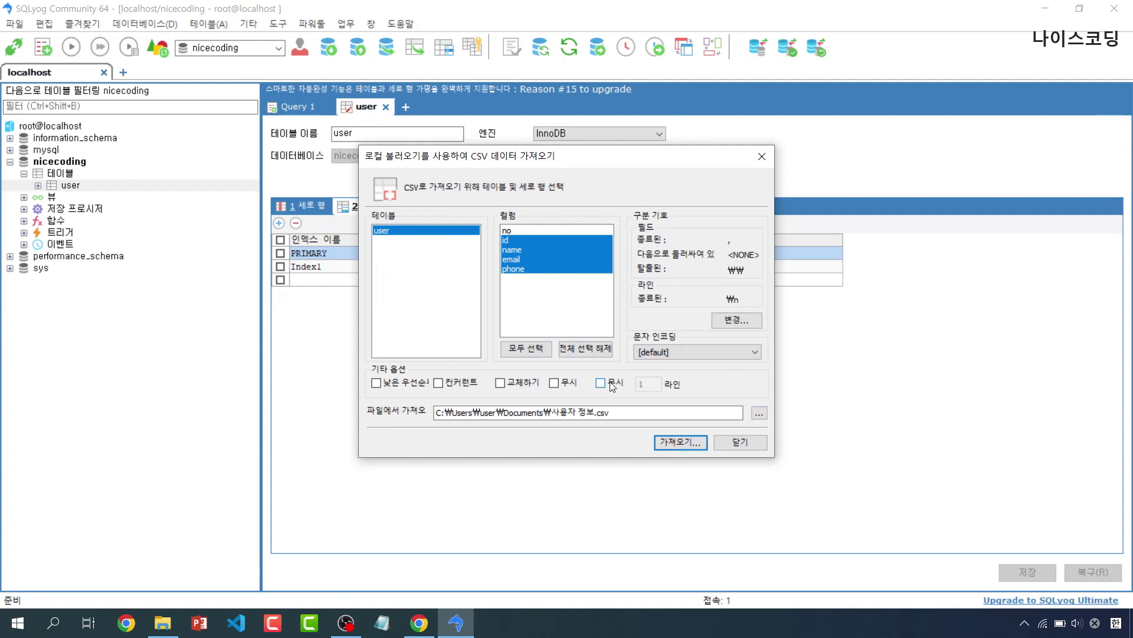
{"action": "left_click", "coordinate": [611, 383]}
{"action": "left_click", "coordinate": [676, 444]}
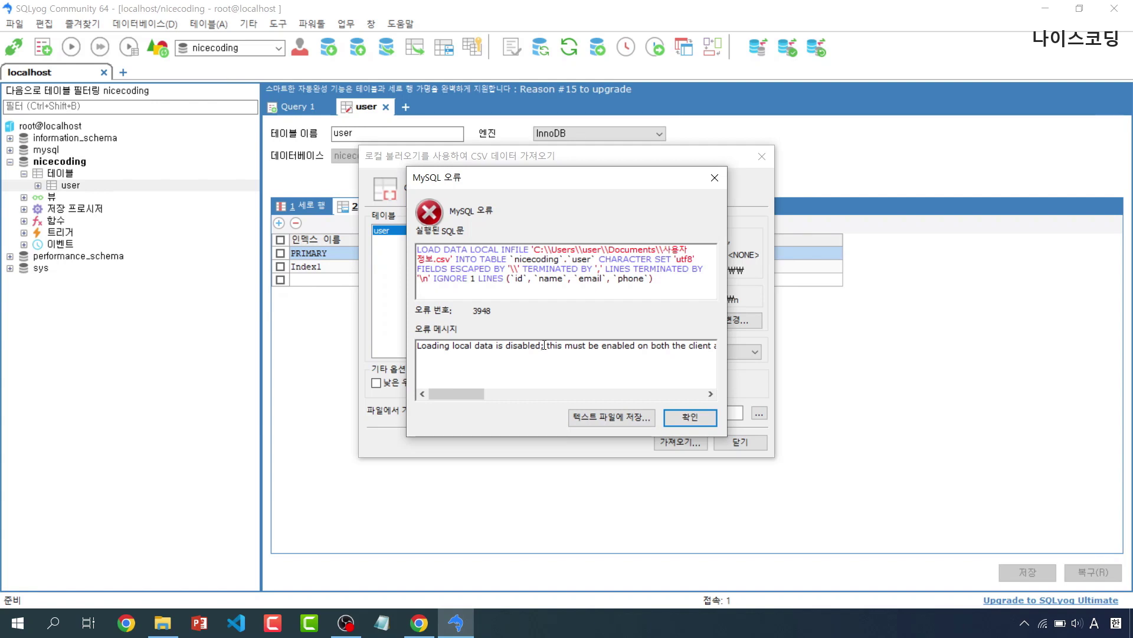
Copy "Loading local data is disabled;" from the MySQL error and search Google for it in Chrome.
{"action": "left_click_drag", "start_coordinate": [543, 346], "coordinate": [404, 341]}
{"action": "key", "text": "ctrl+c"}
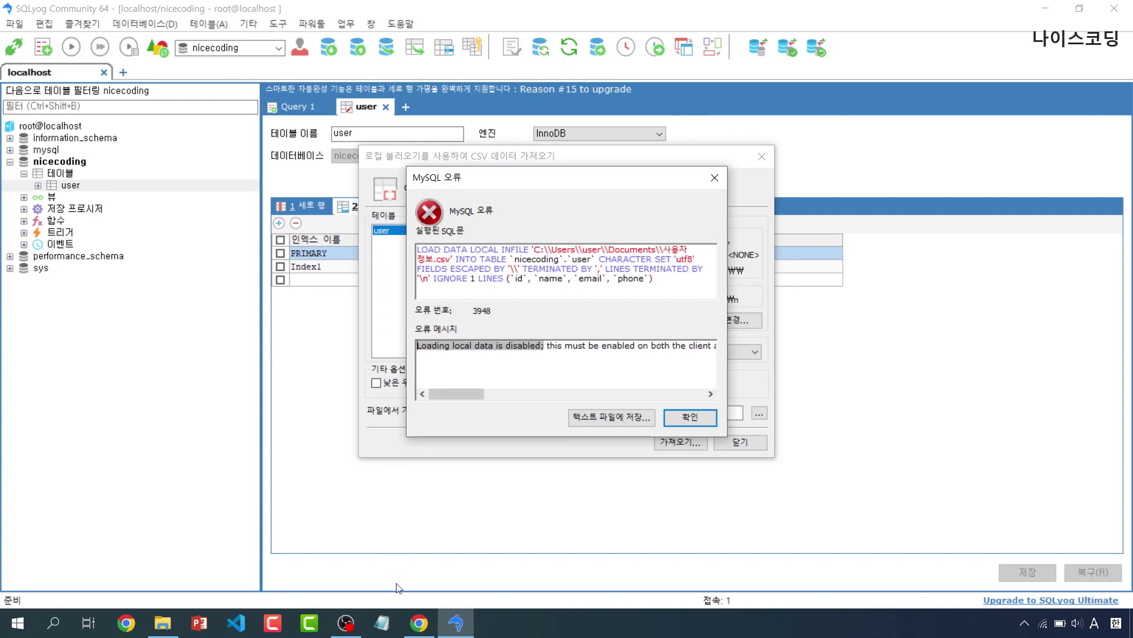
{"action": "left_click", "coordinate": [420, 623]}
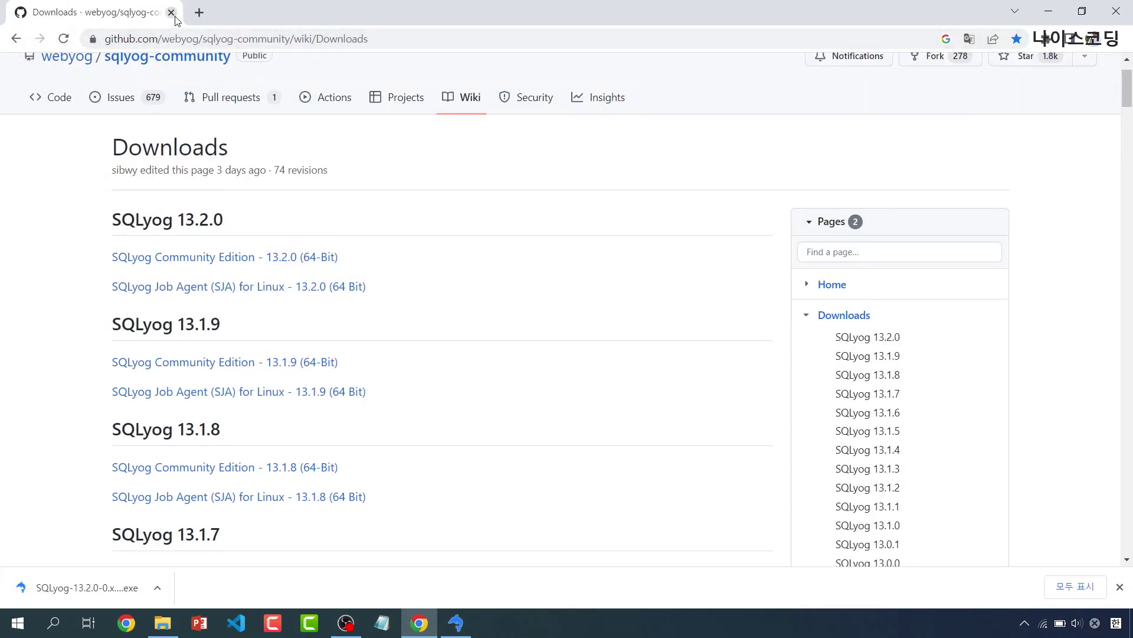
{"action": "left_click", "coordinate": [199, 12]}
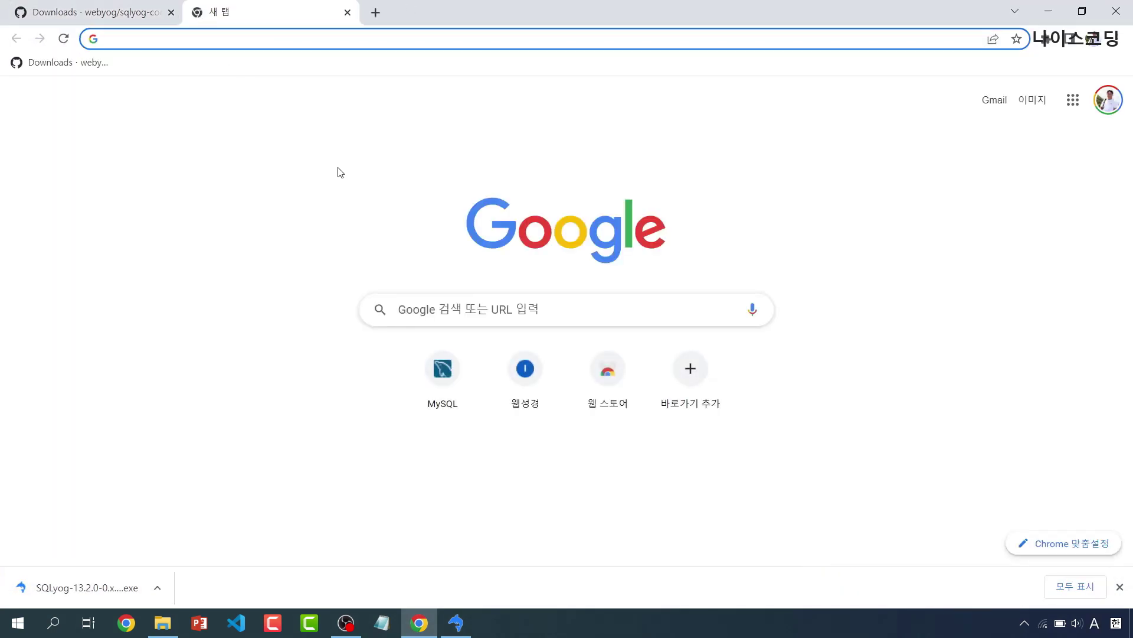
{"action": "key", "text": "ctrl+v"}
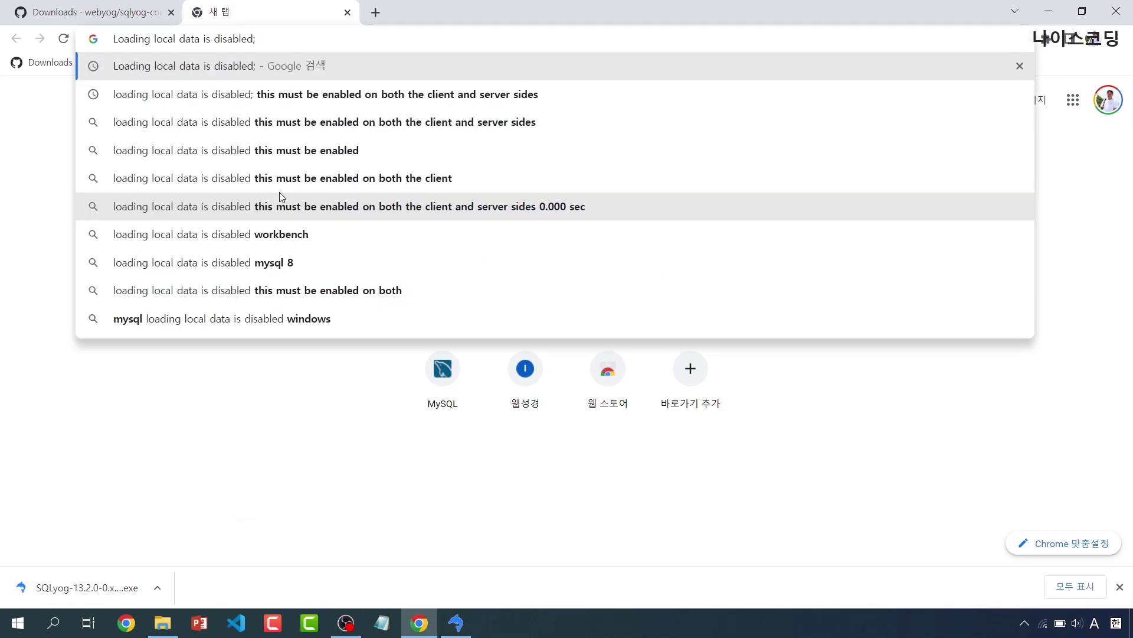
{"action": "key", "text": "Return"}
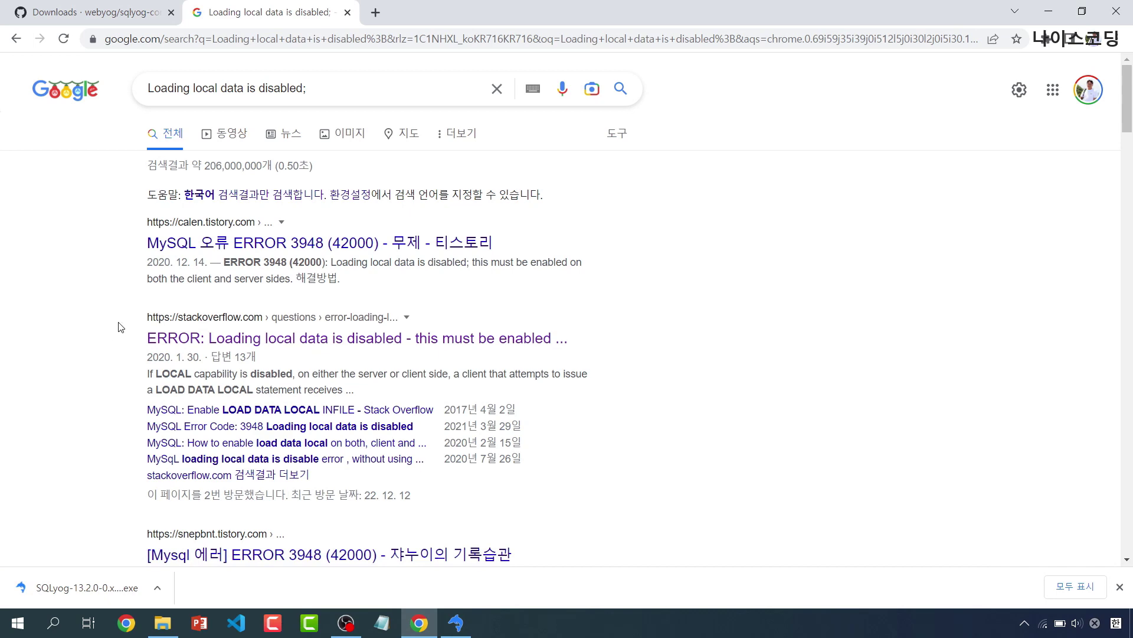
Open the Stack Overflow question about disabled local data loading and copy its SHOW GLOBAL VARIABLES LIKE 'local_infile'; statement.
{"action": "scroll", "coordinate": [73, 335], "scroll_direction": "down", "scroll_amount": 3}
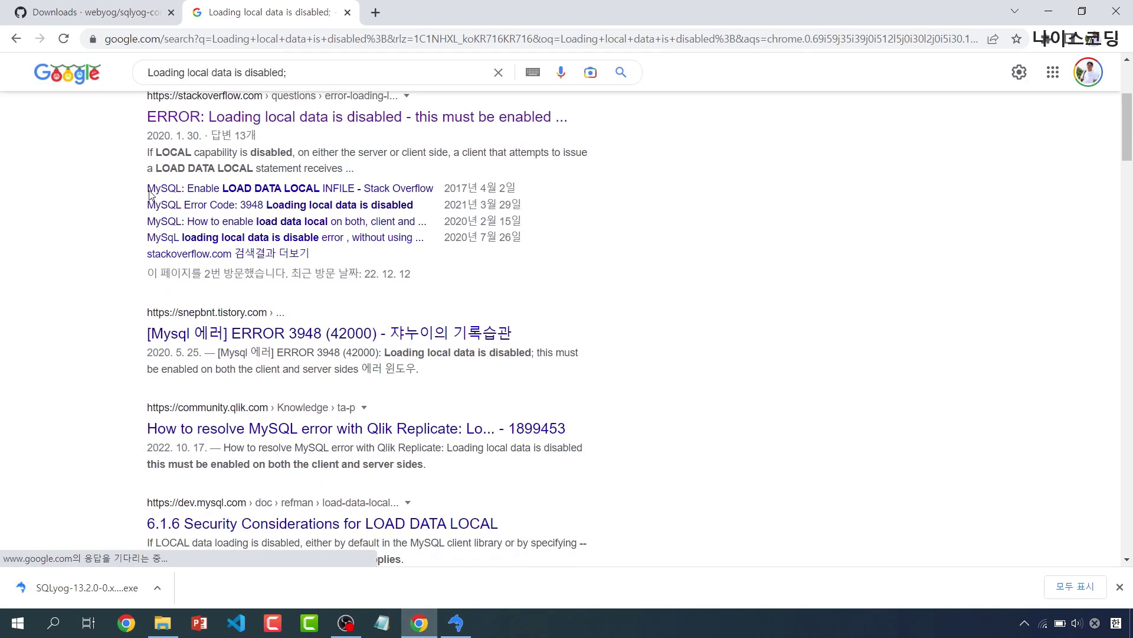
{"action": "left_click", "coordinate": [262, 120]}
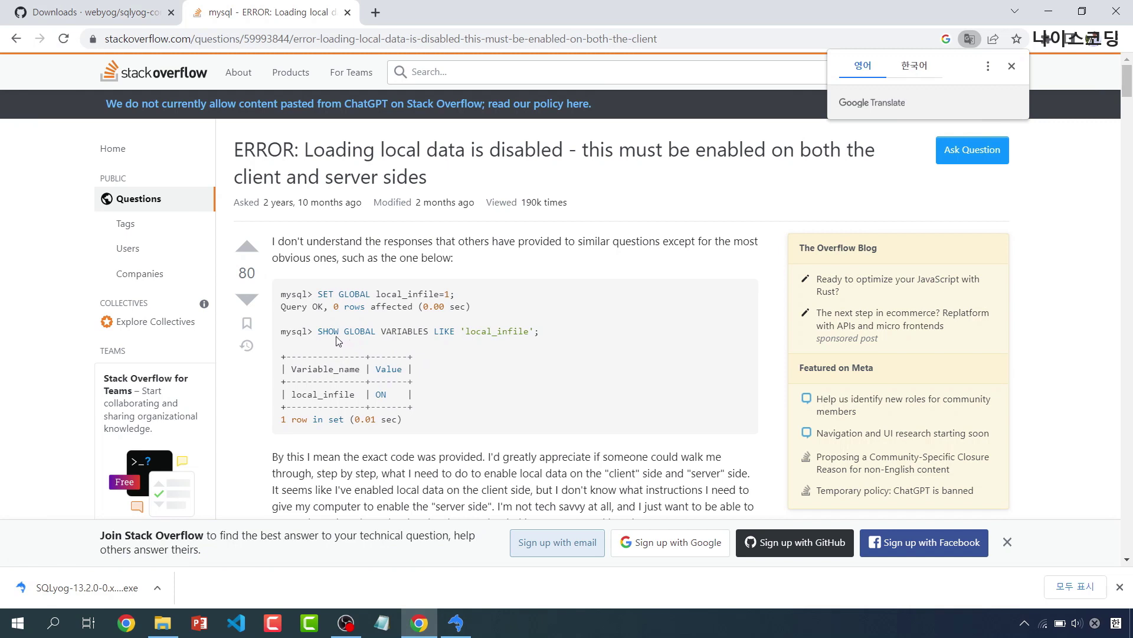
{"action": "left_click_drag", "start_coordinate": [317, 331], "coordinate": [556, 332]}
{"action": "key", "text": "ctrl+c"}
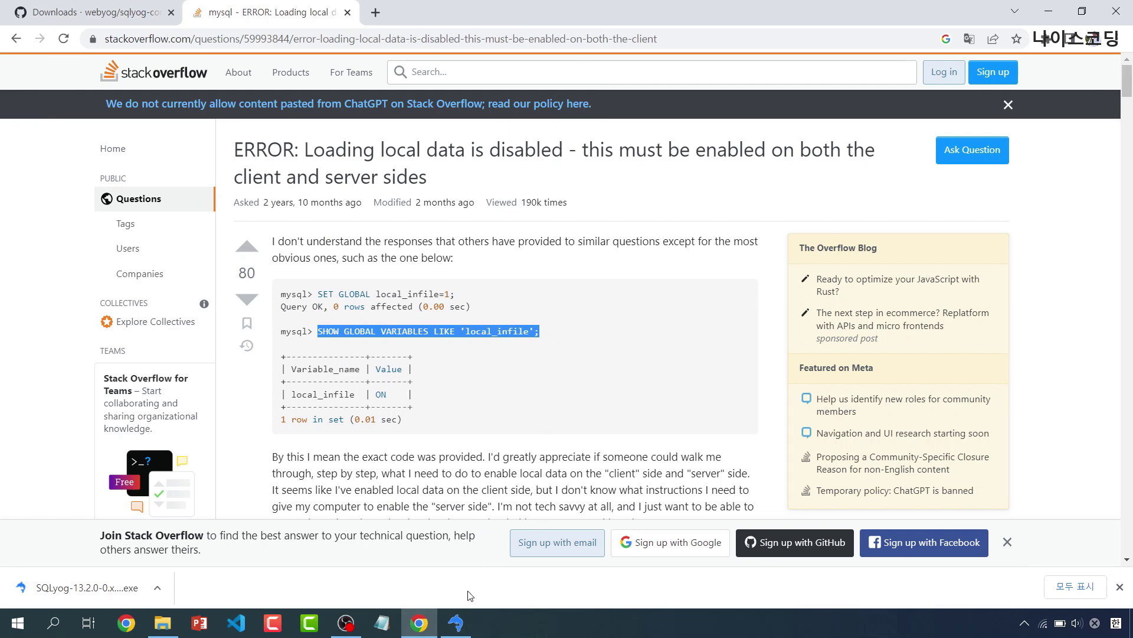
Switch to SQLyog, dismiss the error and import dialog, and run SHOW GLOBAL VARIABLES LIKE 'local_infile'; in Query 1.
{"action": "left_click", "coordinate": [455, 623]}
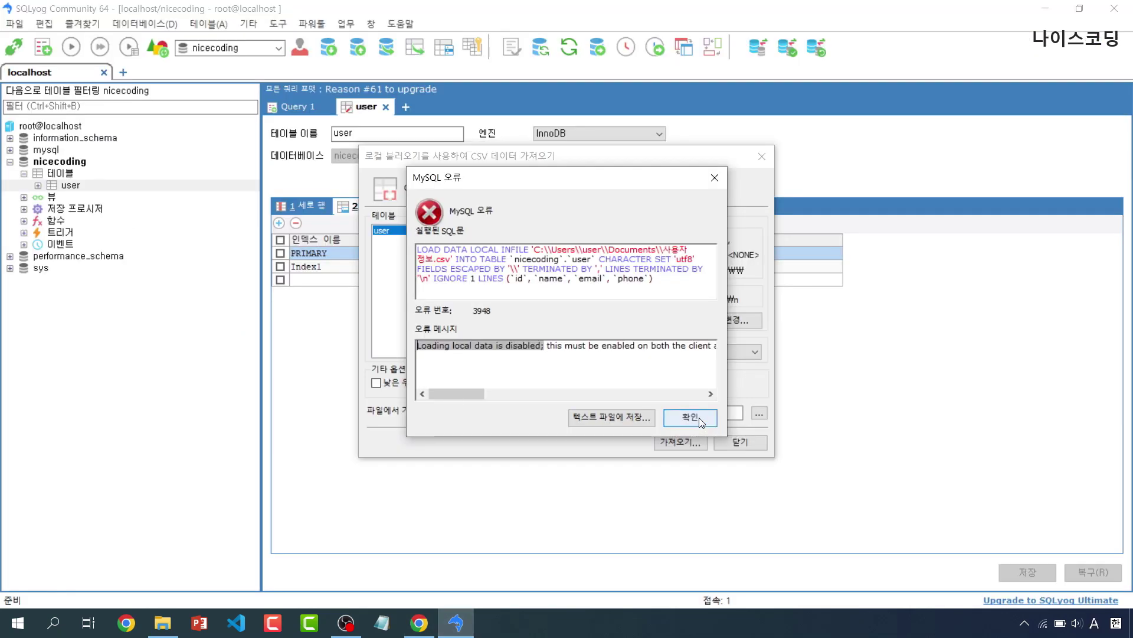
{"action": "left_click", "coordinate": [699, 417]}
{"action": "left_click", "coordinate": [745, 447]}
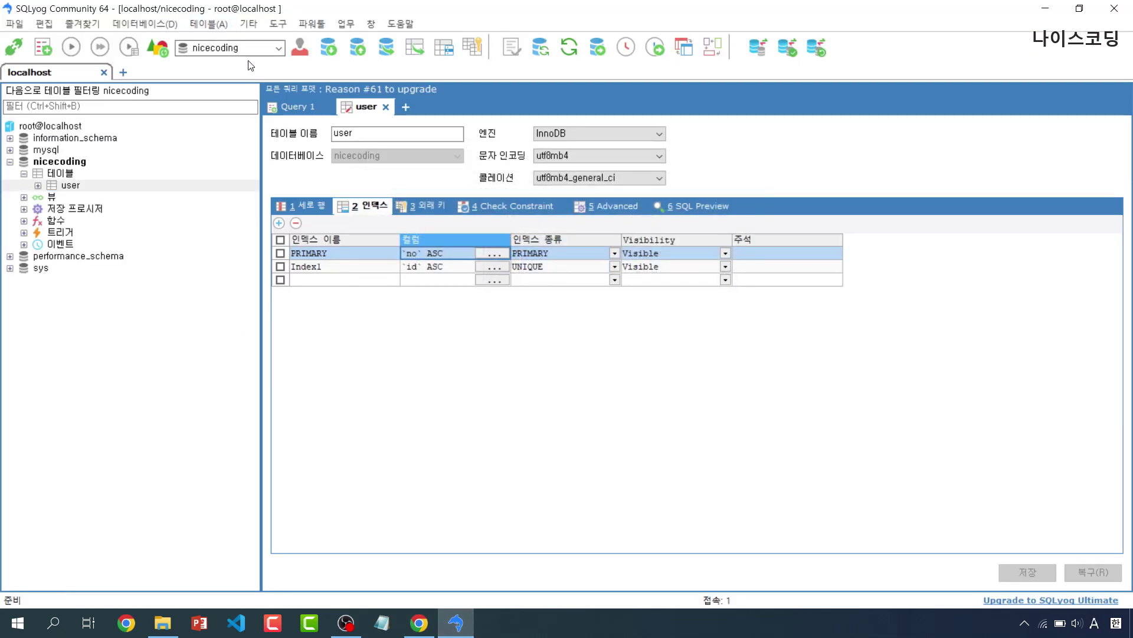
{"action": "left_click", "coordinate": [293, 106]}
{"action": "key", "text": "ctrl+v"}
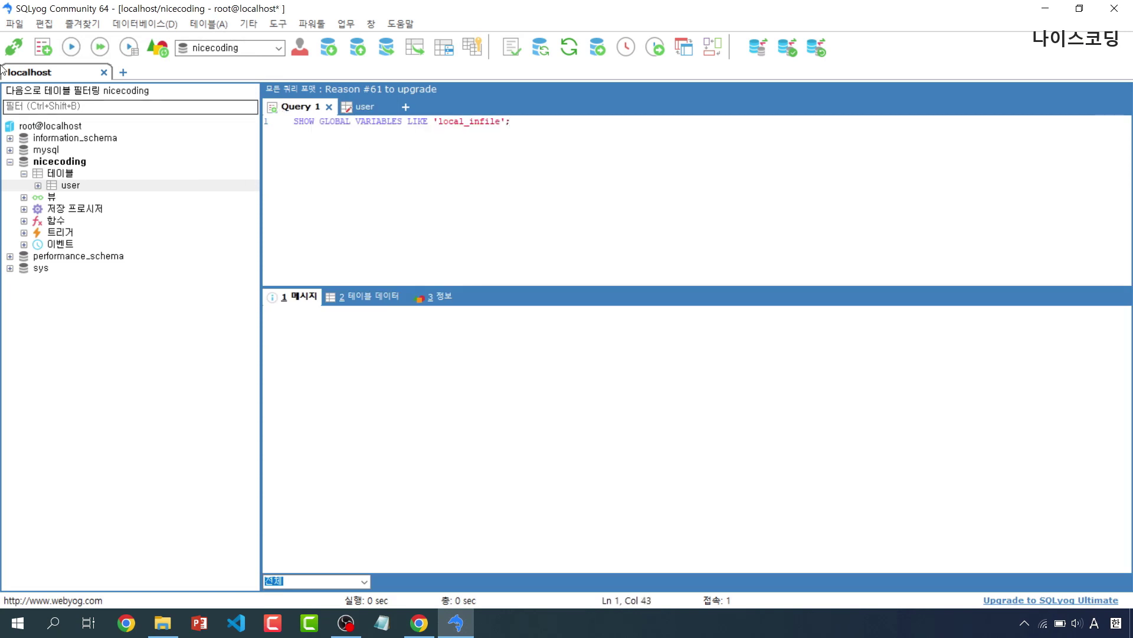
{"action": "left_click", "coordinate": [74, 49]}
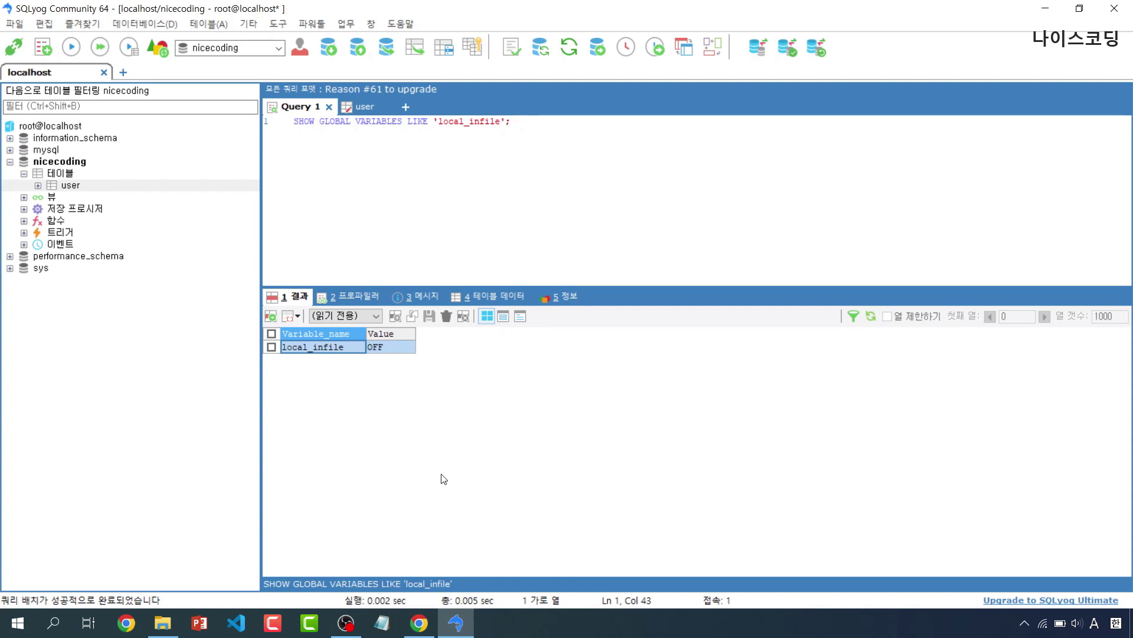
Copy the SET GLOBAL local_infile=1; statement from the Stack Overflow question in Chrome.
{"action": "key", "text": "alt+Tab"}
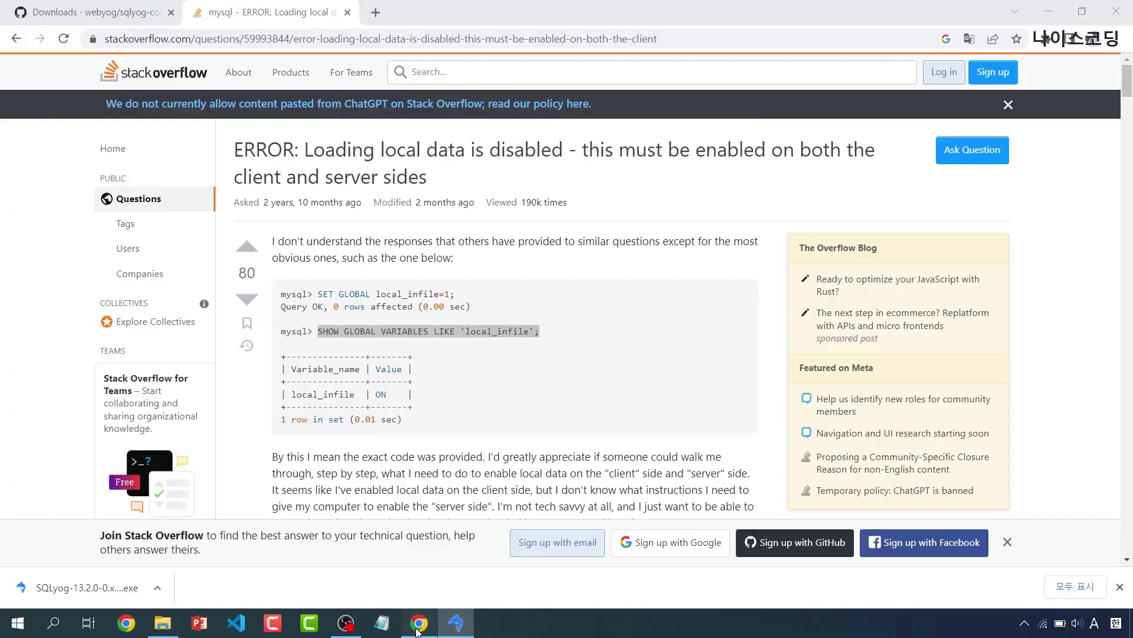
{"action": "left_click", "coordinate": [454, 360]}
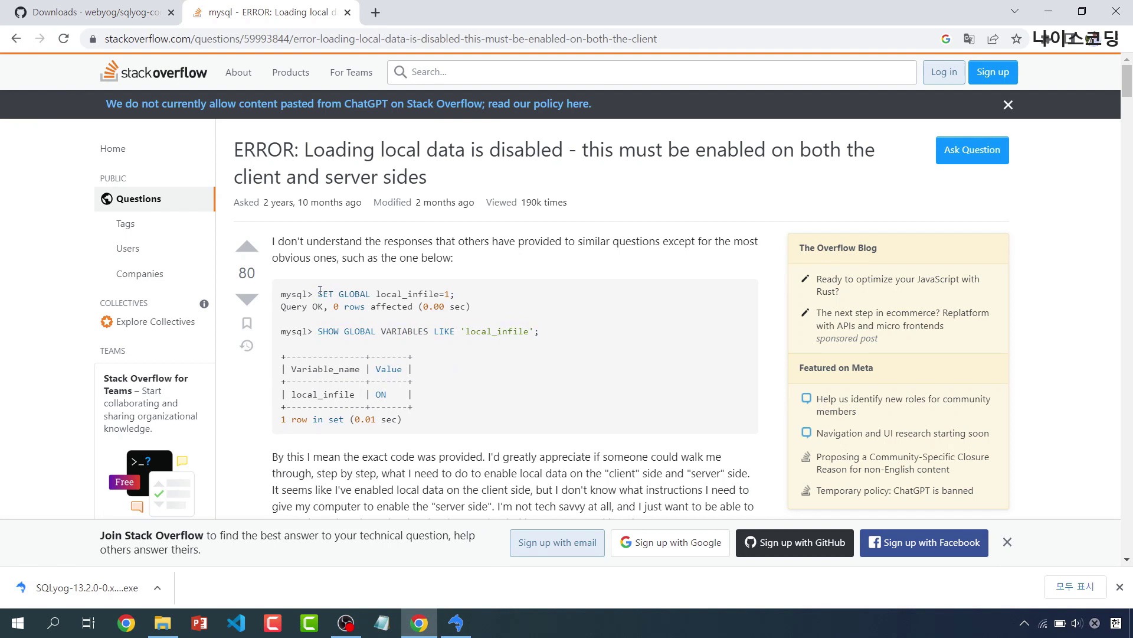
{"action": "left_click_drag", "start_coordinate": [318, 293], "coordinate": [488, 289]}
{"action": "key", "text": "ctrl+c"}
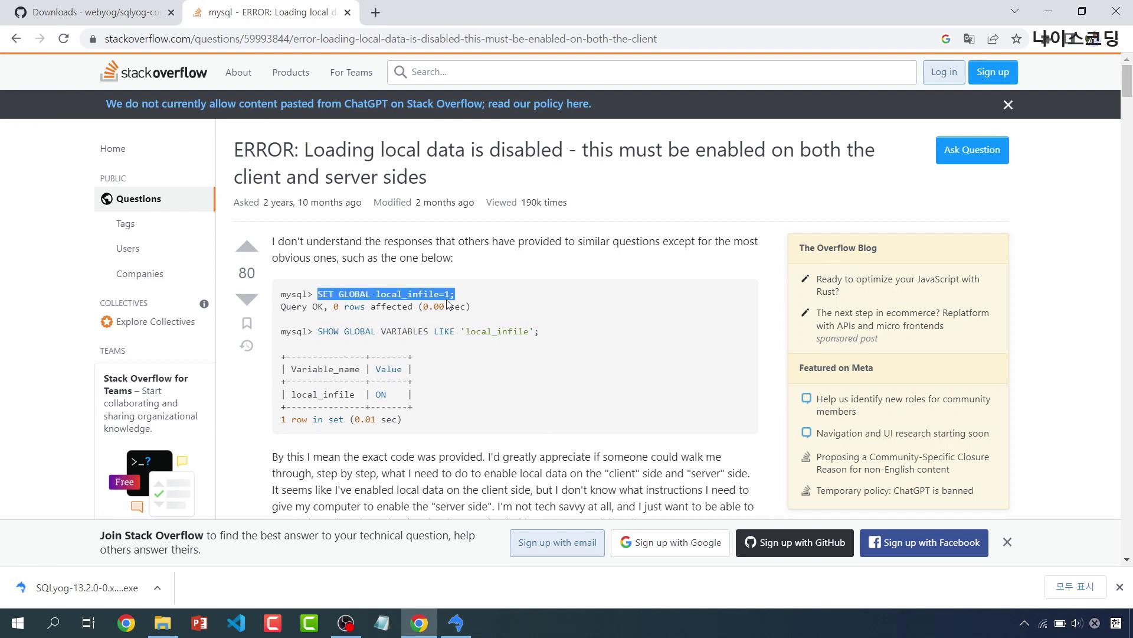
Switch to SQLyog, add SET GLOBAL local_infile=1; two lines below the existing query, and execute only that statement.
{"action": "left_click", "coordinate": [458, 623]}
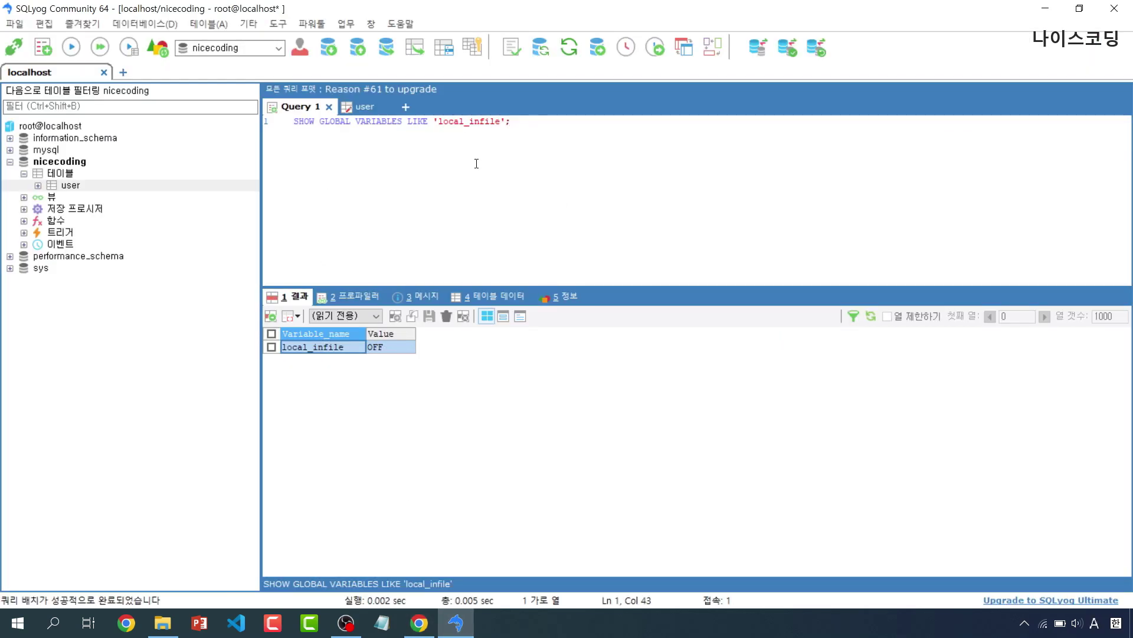
{"action": "key", "text": "Return"}
{"action": "key", "text": "Return"}
{"action": "key", "text": "ctrl+v"}
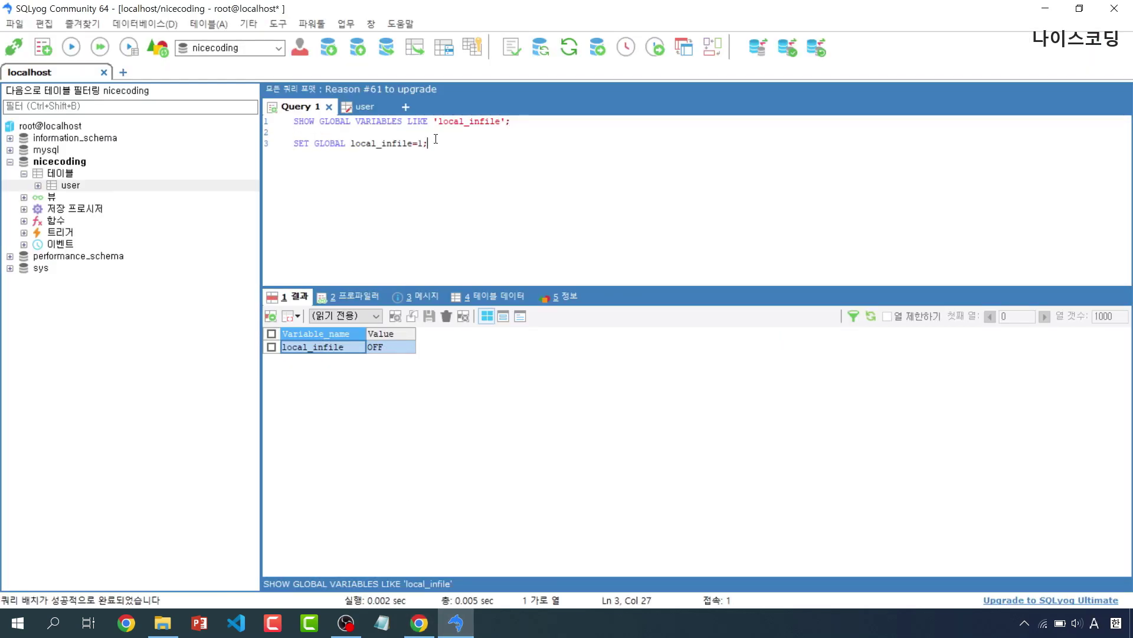
{"action": "left_click_drag", "start_coordinate": [439, 142], "coordinate": [283, 144]}
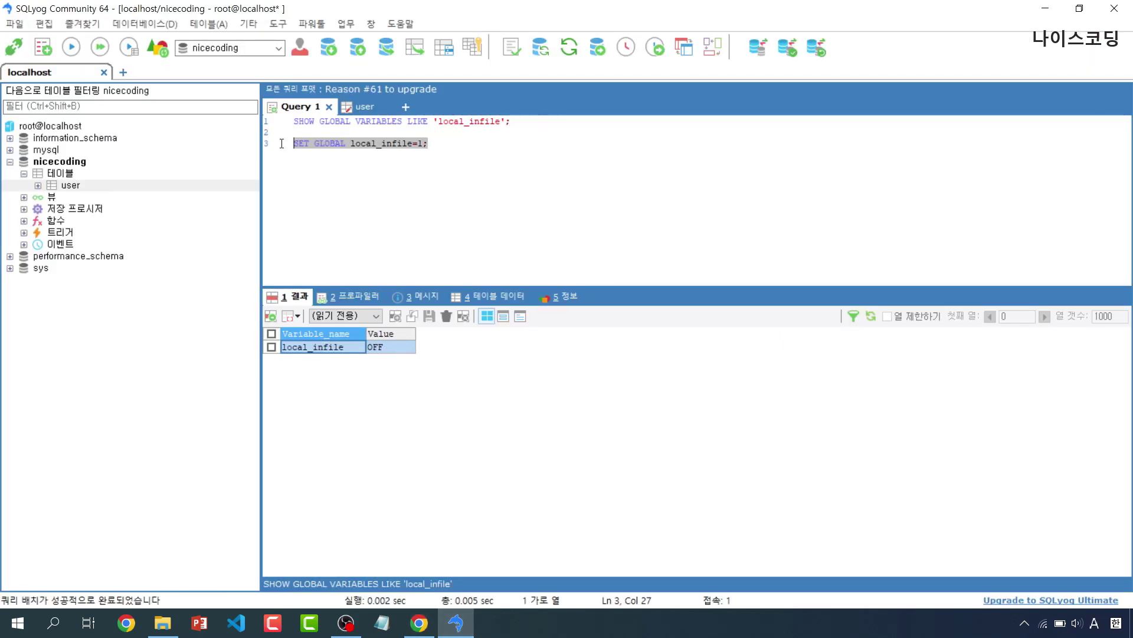
{"action": "left_click", "coordinate": [71, 50]}
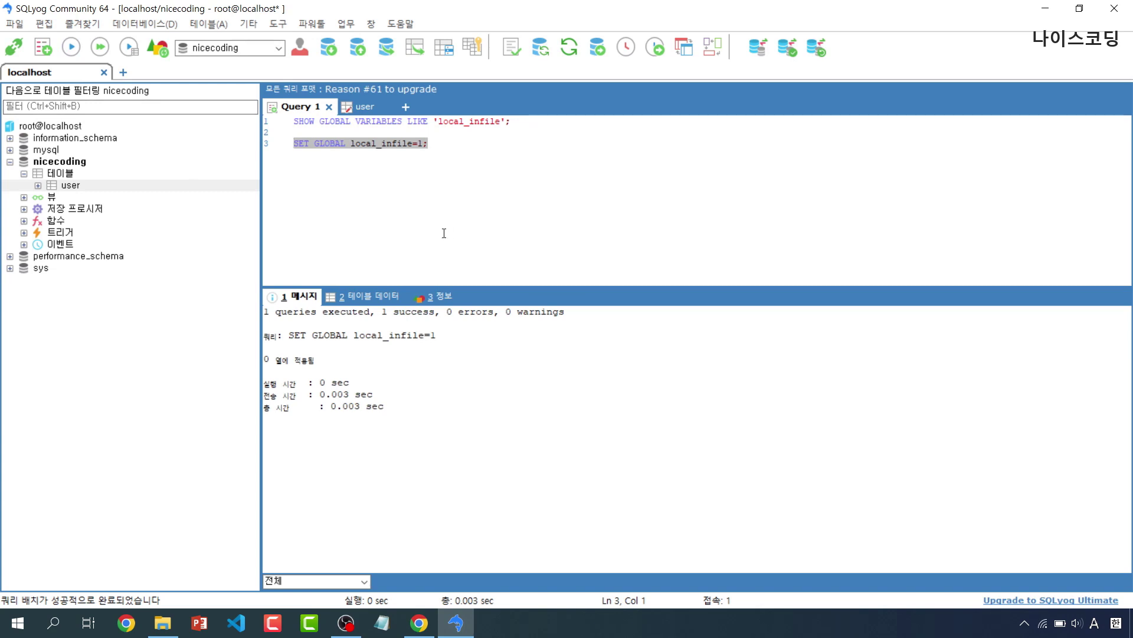
Rerun only the SHOW GLOBAL VARIABLES LIKE 'local_infile'; statement to check the setting.
{"action": "left_click", "coordinate": [448, 210]}
{"action": "left_click_drag", "start_coordinate": [511, 121], "coordinate": [294, 122]}
{"action": "left_click", "coordinate": [71, 48]}
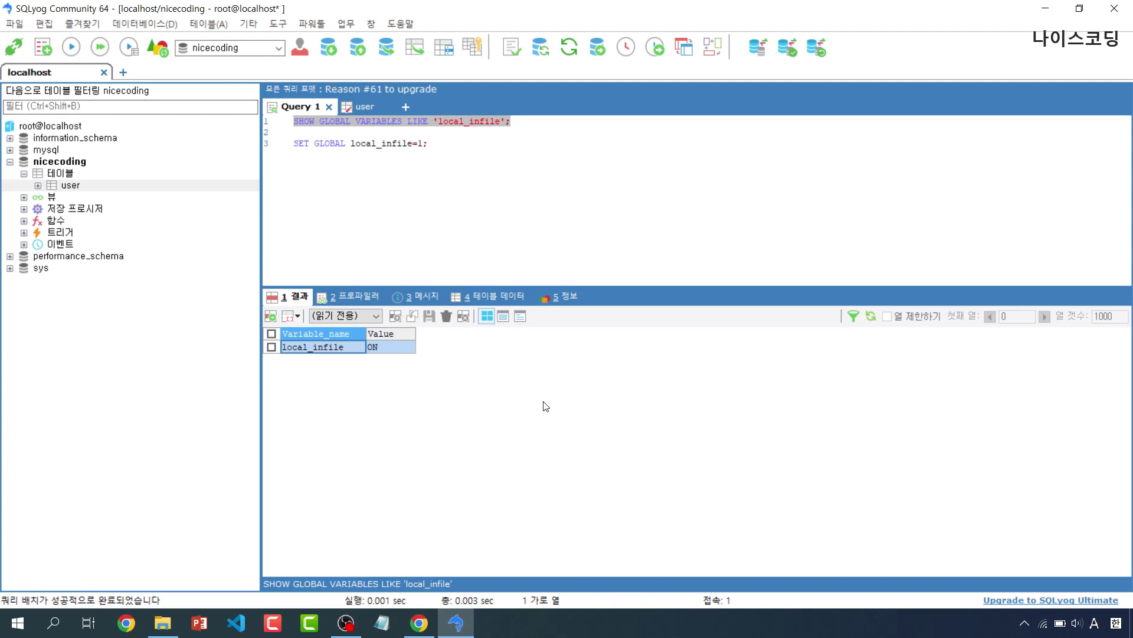
{"action": "left_click", "coordinate": [554, 179]}
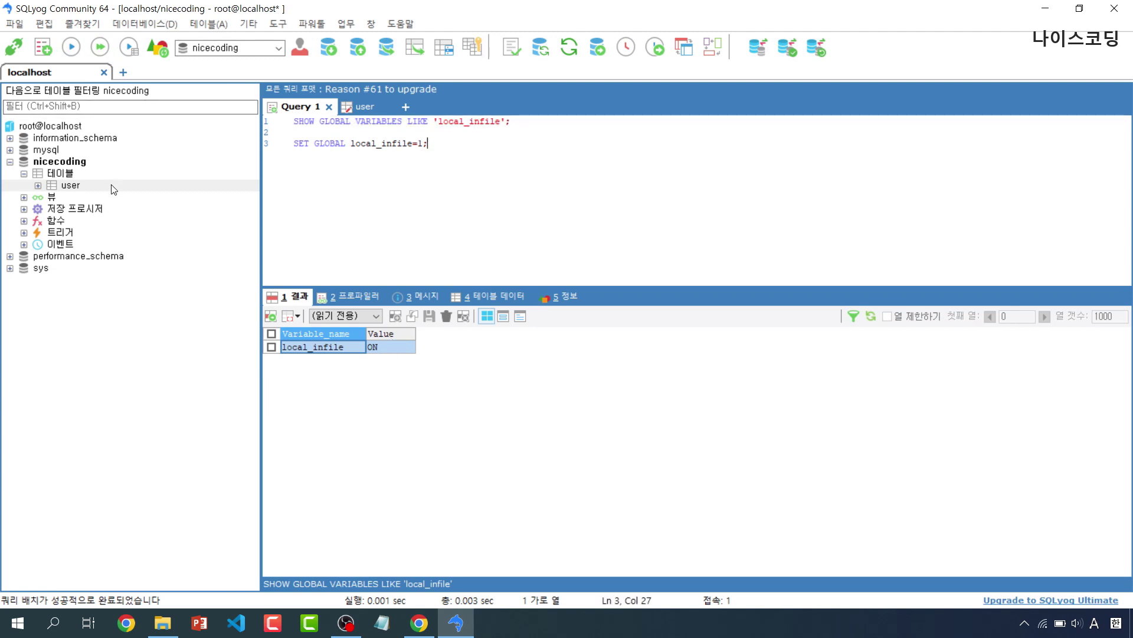
Import 사용자 정보.csv into the user table using load local, excluding the no column and ignoring the first line.
{"action": "right_click", "coordinate": [79, 187]}
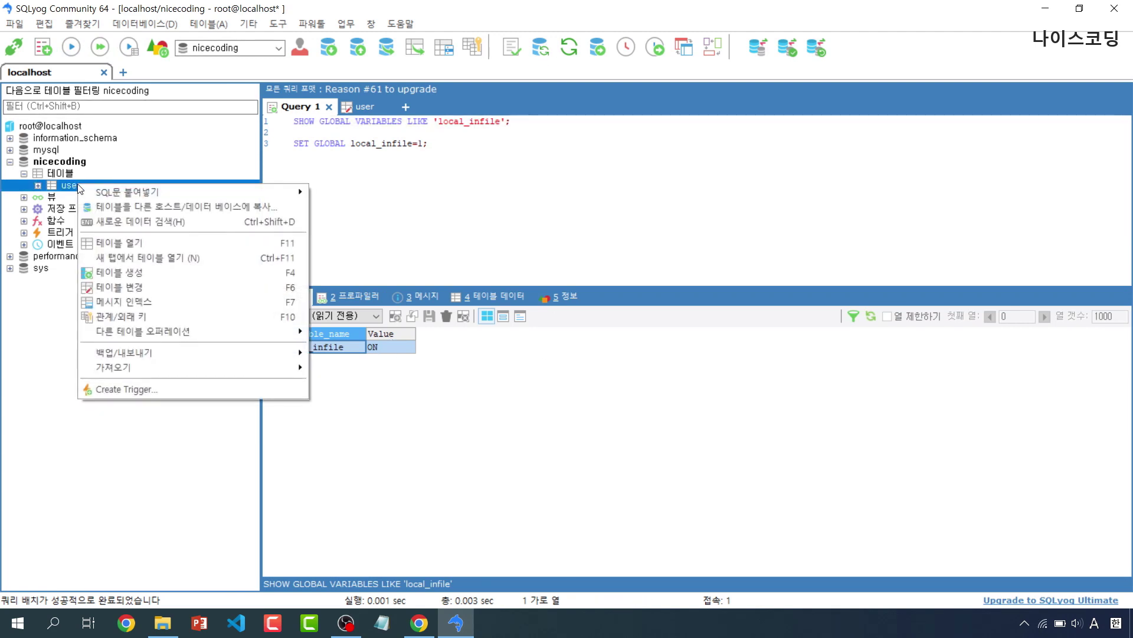
{"action": "mouse_move", "coordinate": [141, 367]}
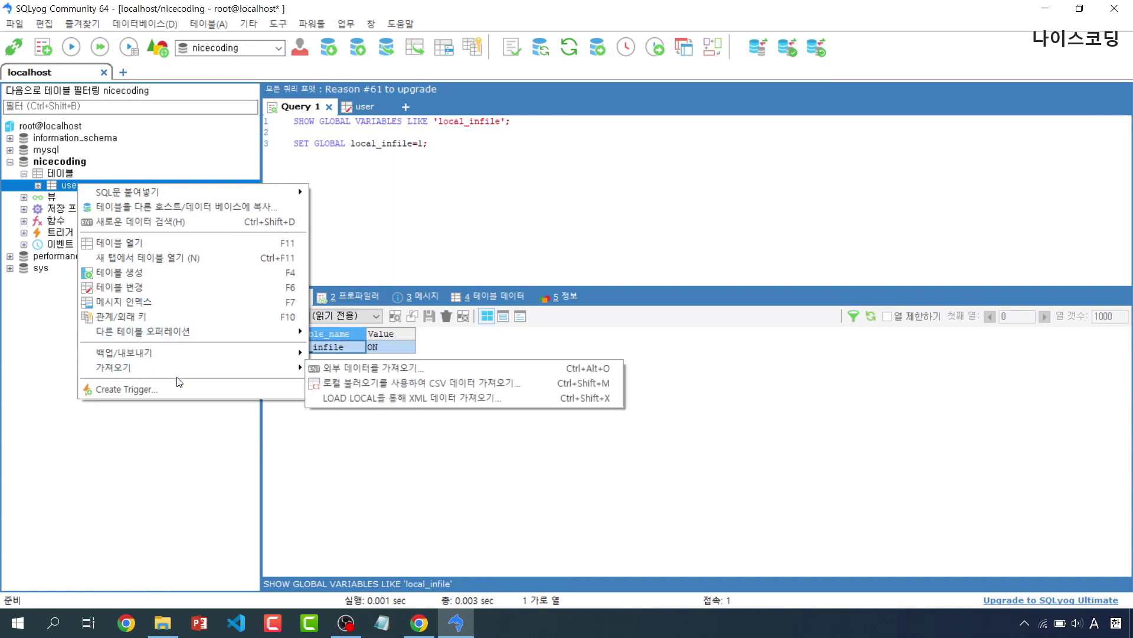
{"action": "left_click", "coordinate": [341, 384]}
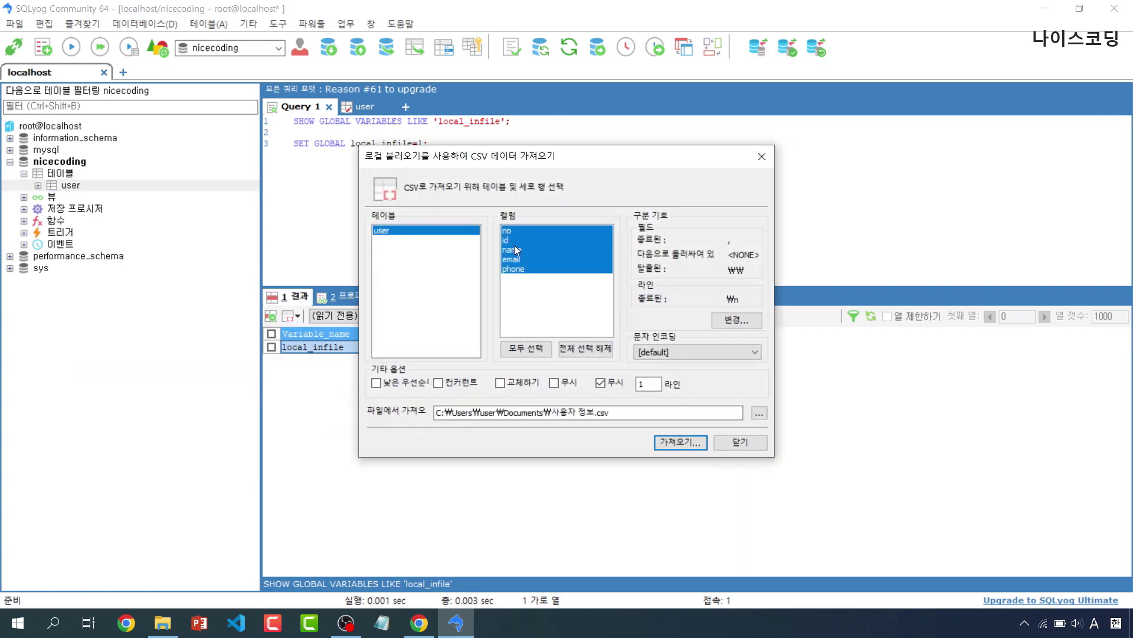
{"action": "left_click", "coordinate": [508, 231]}
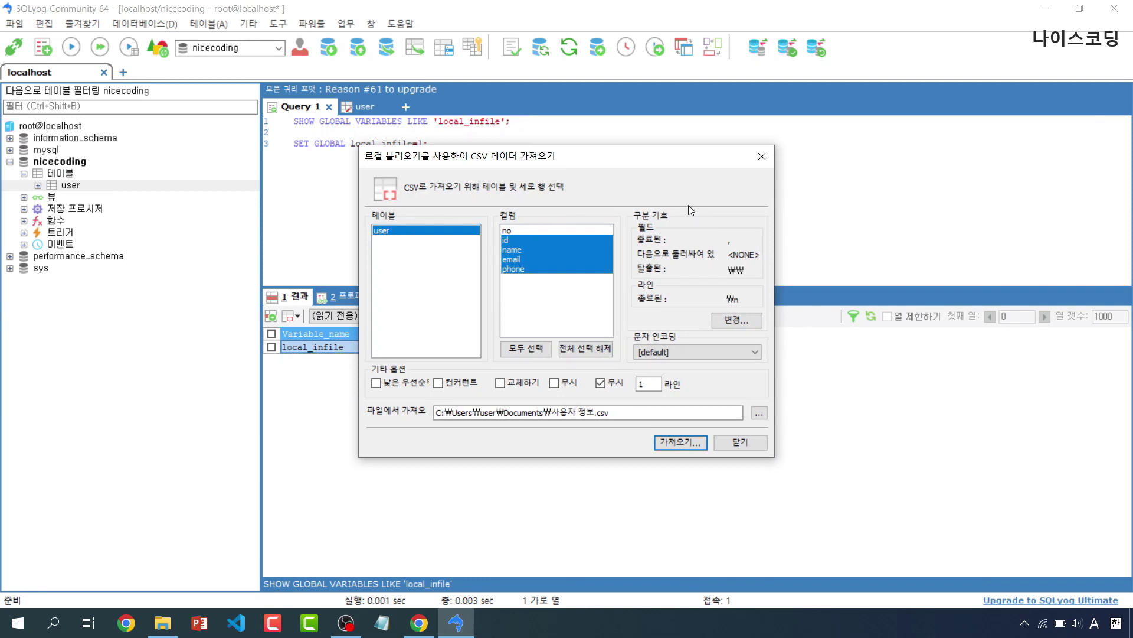
{"action": "left_click", "coordinate": [681, 442]}
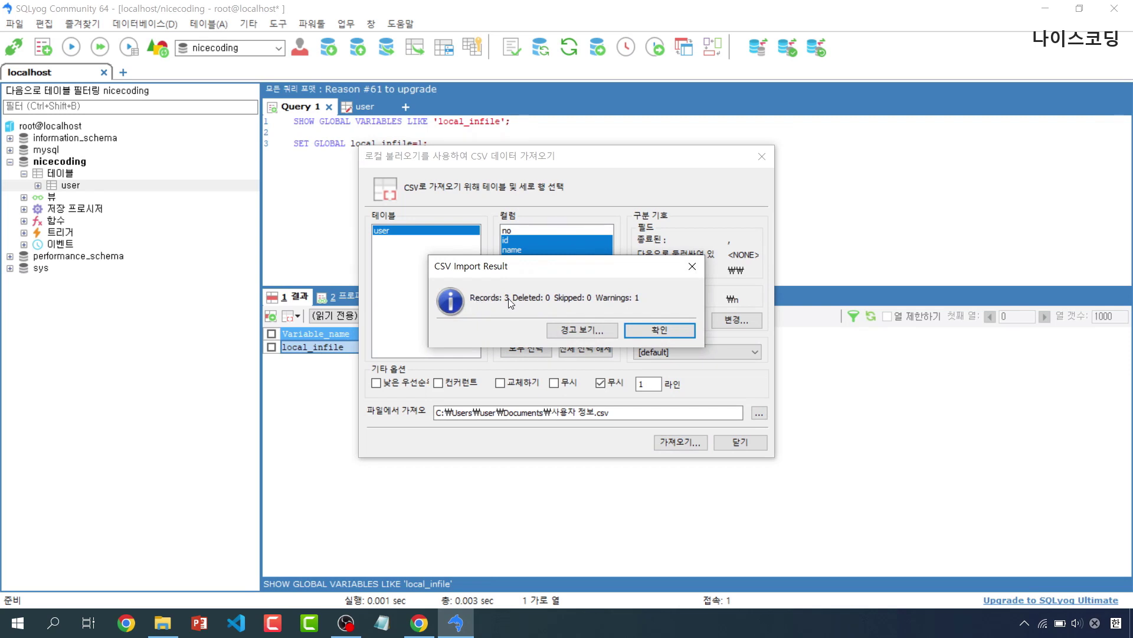
{"action": "left_click", "coordinate": [647, 330]}
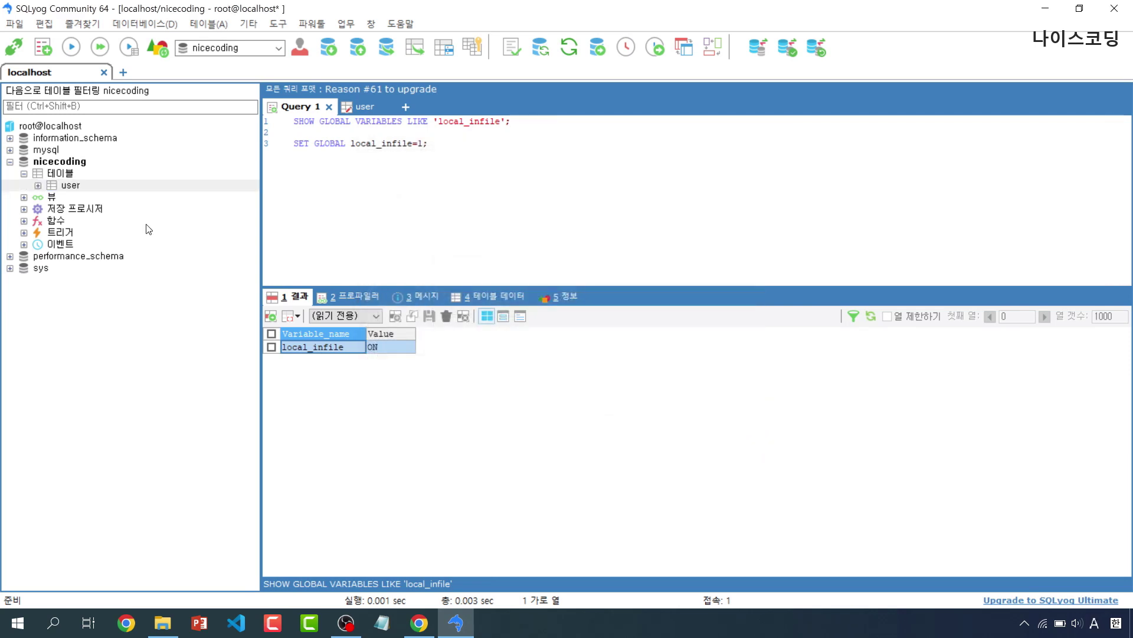
Open the user table's data, compare it with 사용자 정보.xlsx in Excel, and close the workbook.
{"action": "right_click", "coordinate": [69, 188]}
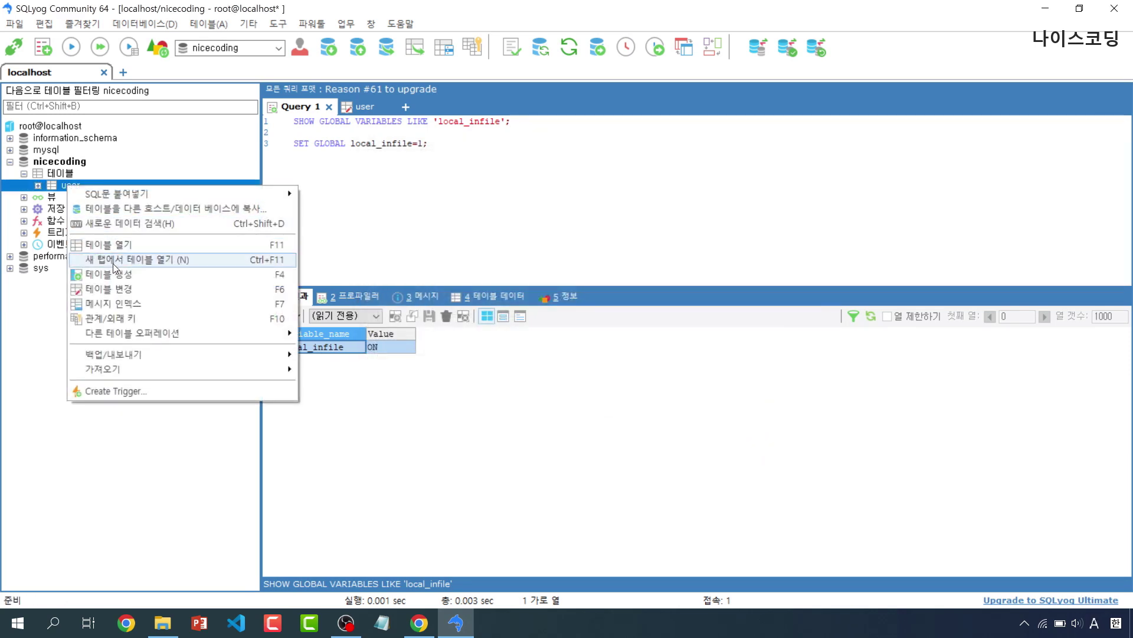
{"action": "left_click", "coordinate": [124, 247]}
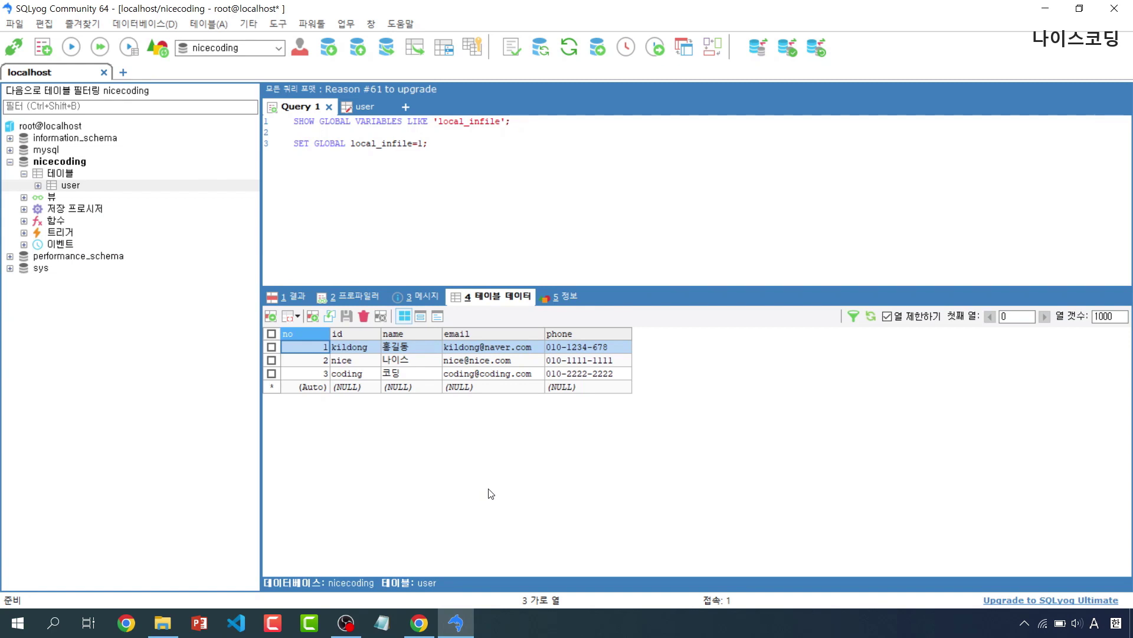
{"action": "left_click", "coordinate": [163, 623]}
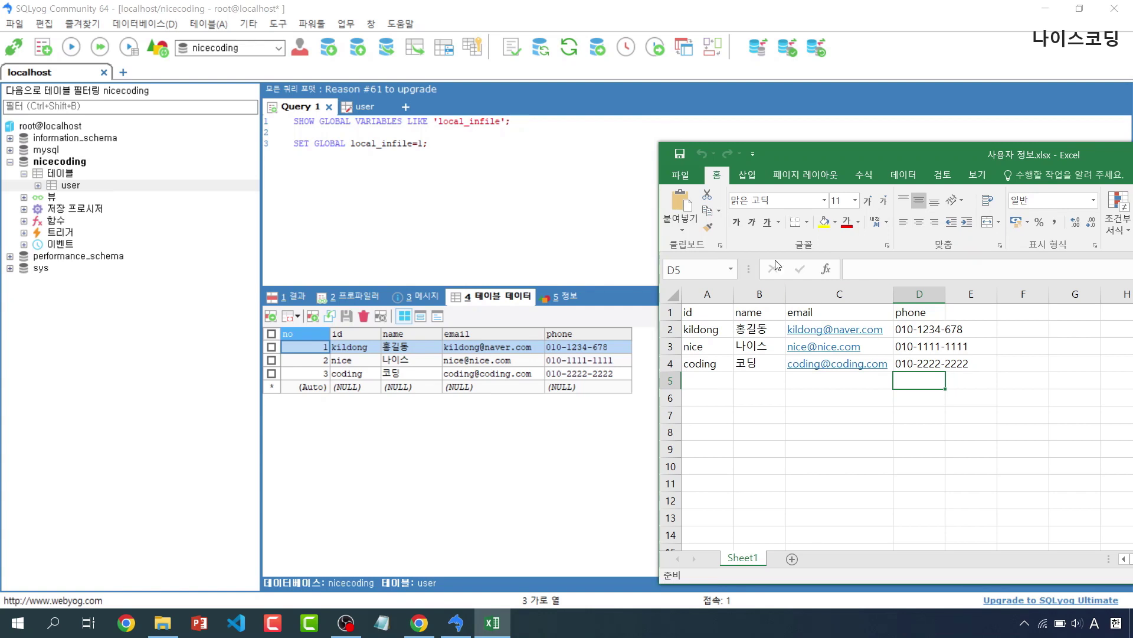
{"action": "left_click_drag", "start_coordinate": [808, 149], "coordinate": [351, 108]}
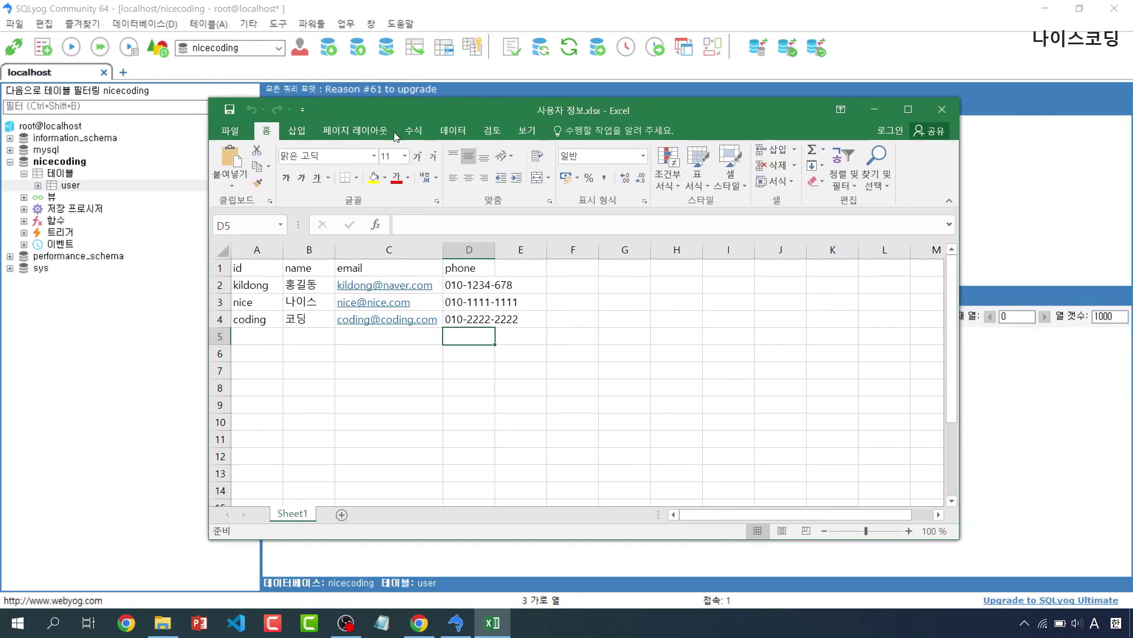
{"action": "left_click", "coordinate": [944, 108]}
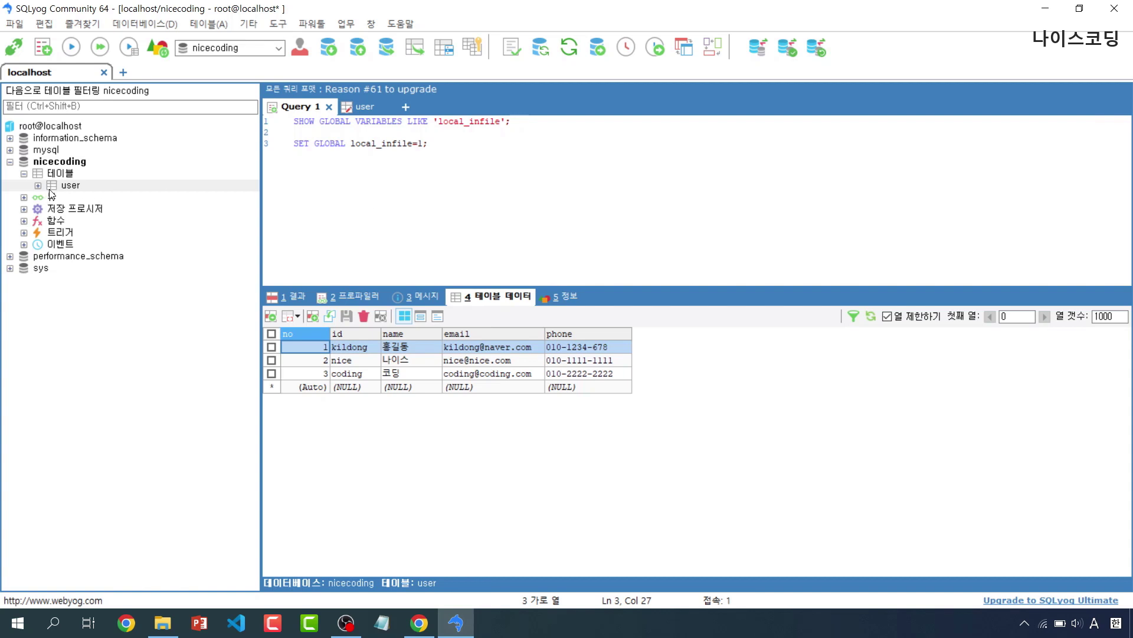
Truncate the user table in nicecoding, deleting all of its rows while keeping the table itself.
{"action": "right_click", "coordinate": [72, 186]}
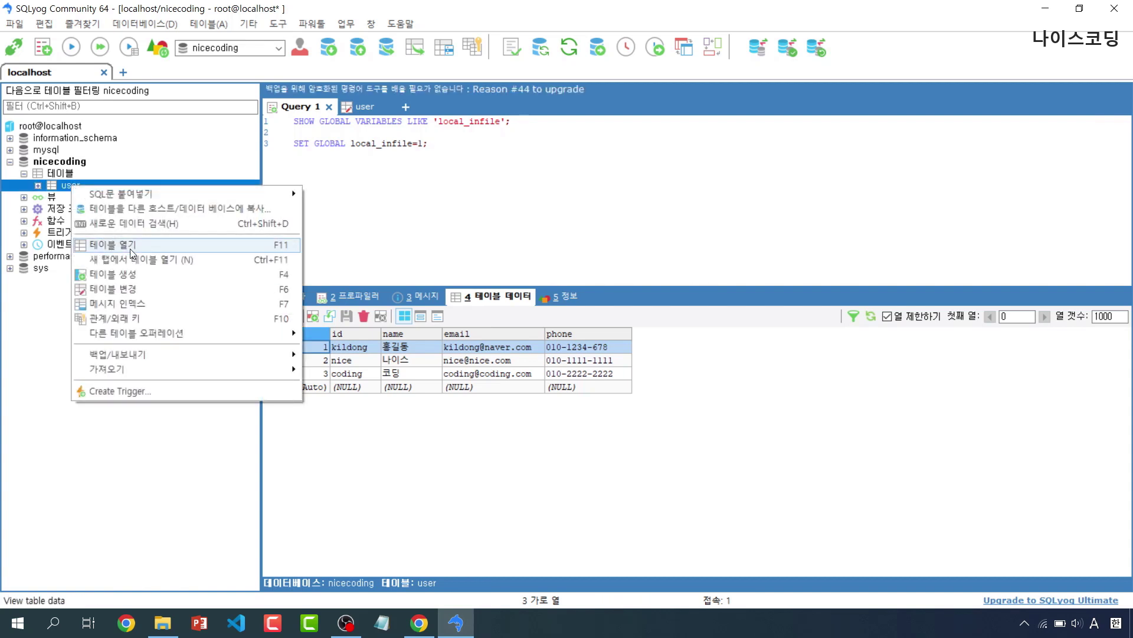
{"action": "mouse_move", "coordinate": [151, 338]}
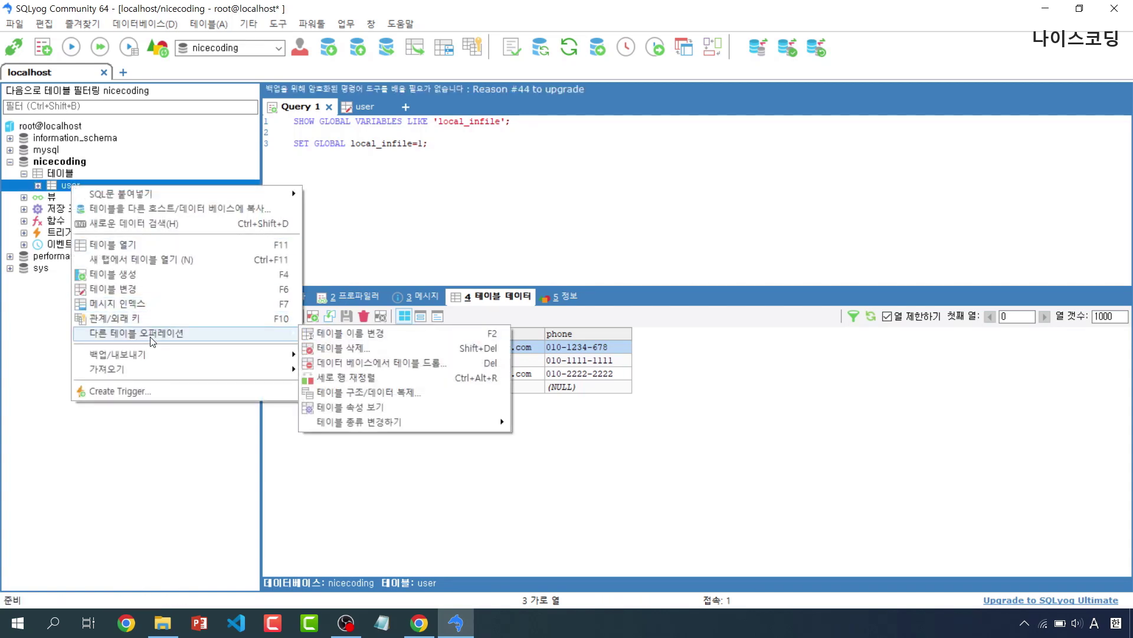
{"action": "left_click", "coordinate": [346, 350]}
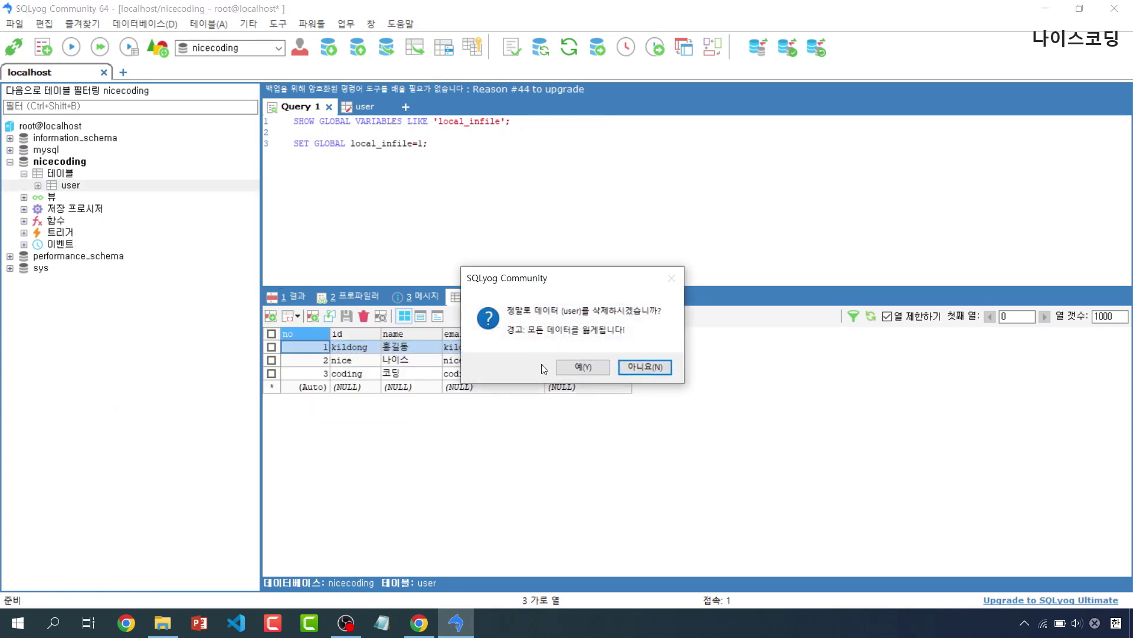
{"action": "left_click", "coordinate": [584, 368]}
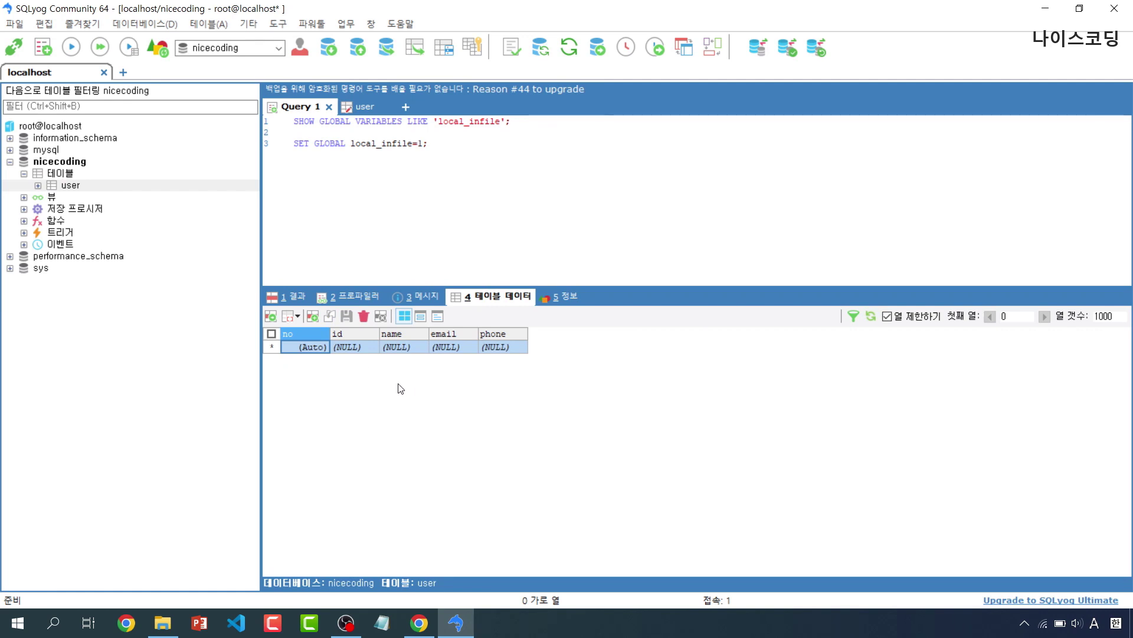
Drop the user table from the nicecoding database and confirm its removal.
{"action": "right_click", "coordinate": [67, 186]}
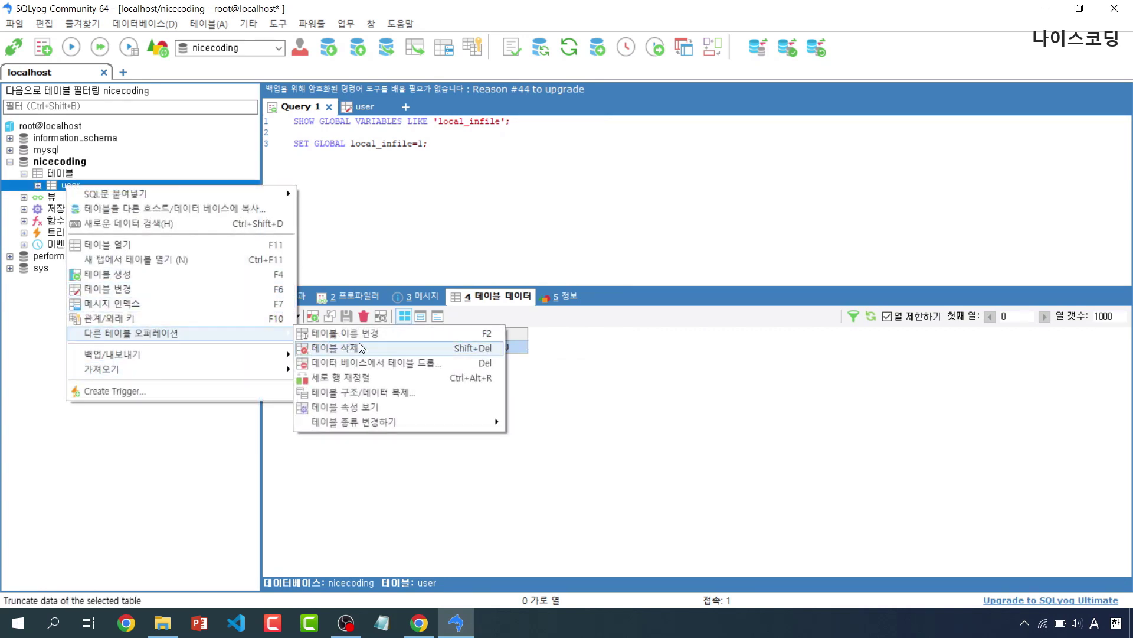
{"action": "left_click", "coordinate": [394, 368]}
{"action": "left_click", "coordinate": [565, 367]}
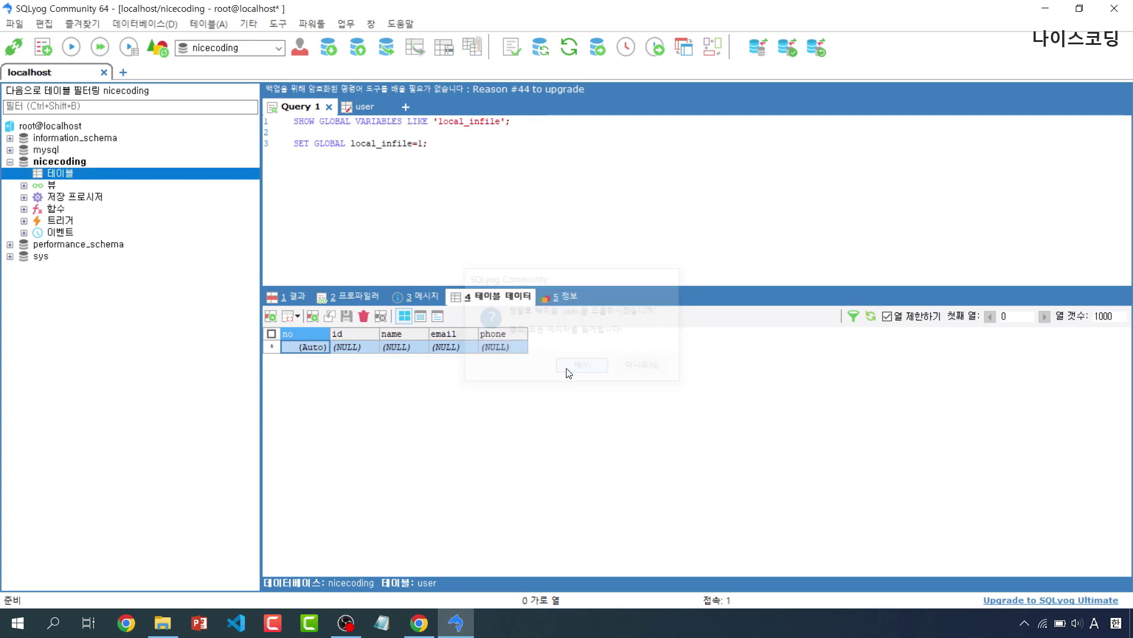
Drop the entire nicecoding database from the local server and confirm the deletion.
{"action": "left_click", "coordinate": [55, 165]}
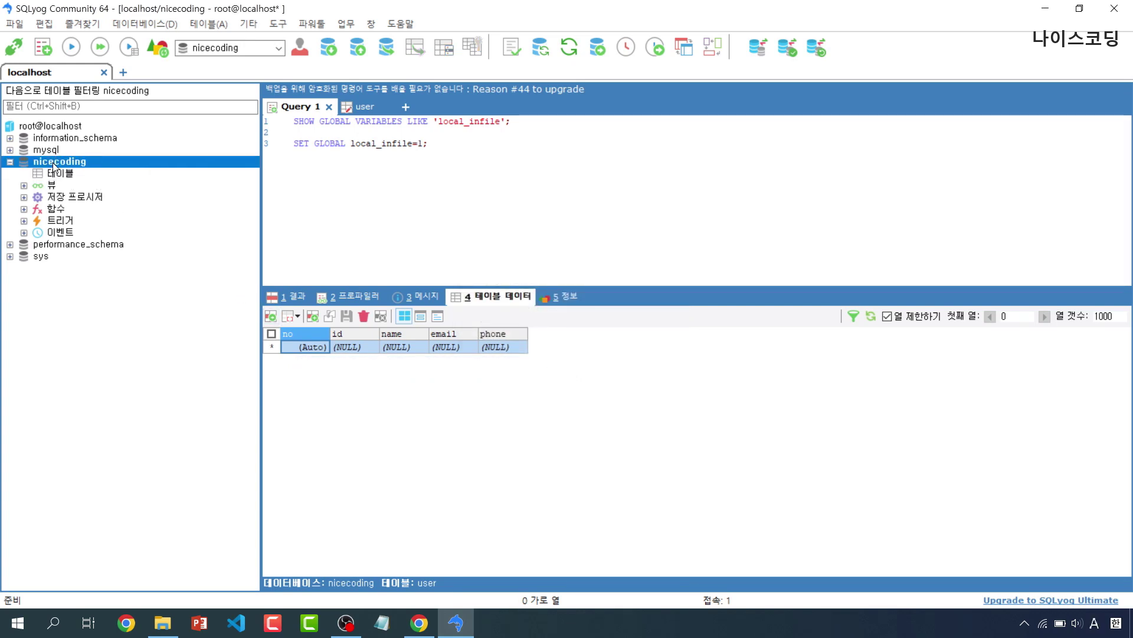
{"action": "right_click", "coordinate": [55, 165]}
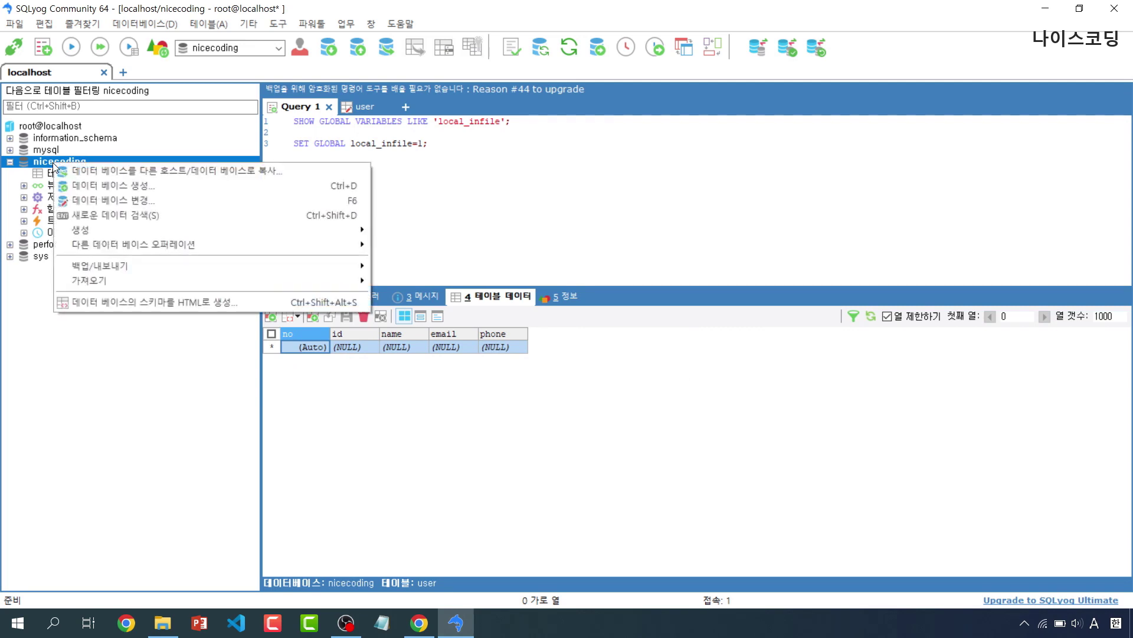
{"action": "mouse_move", "coordinate": [118, 248]}
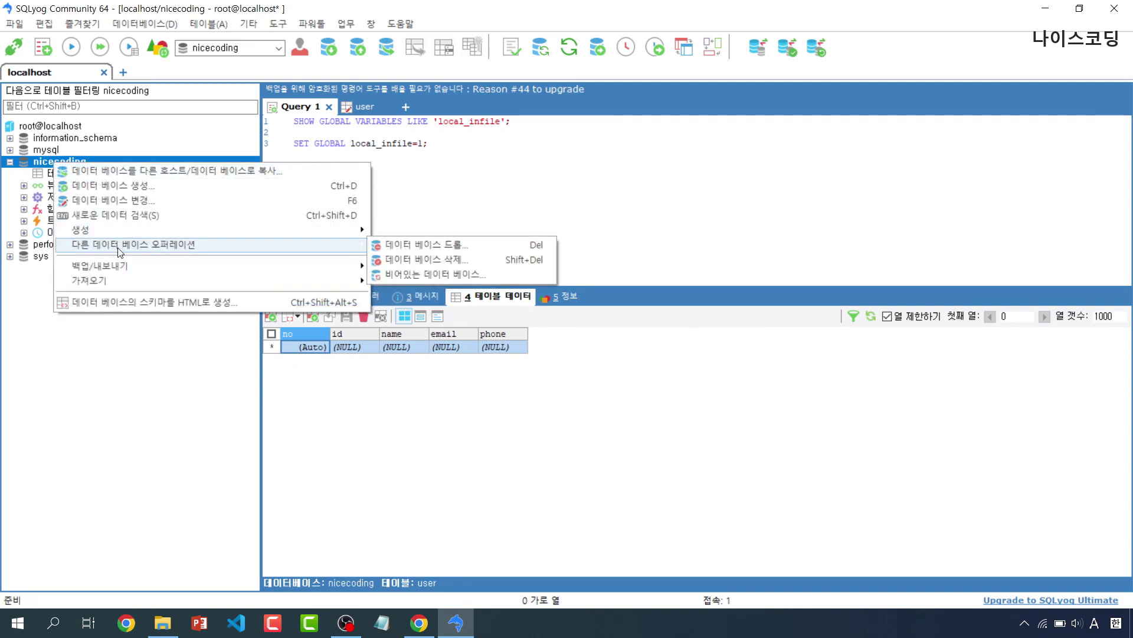
{"action": "left_click", "coordinate": [450, 247]}
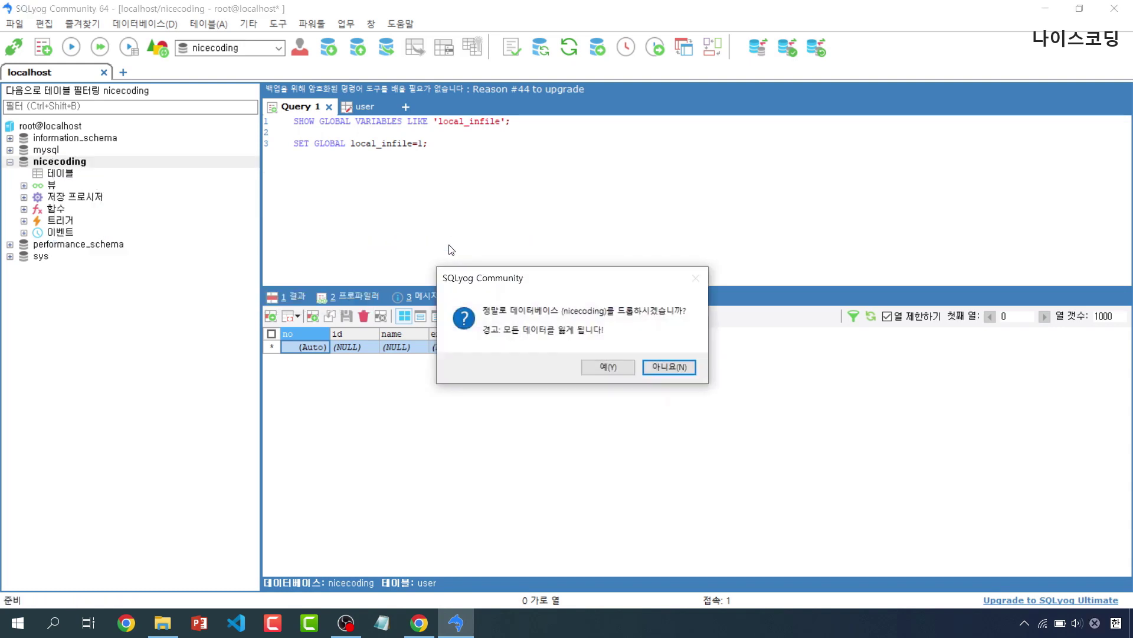
{"action": "left_click", "coordinate": [600, 365]}
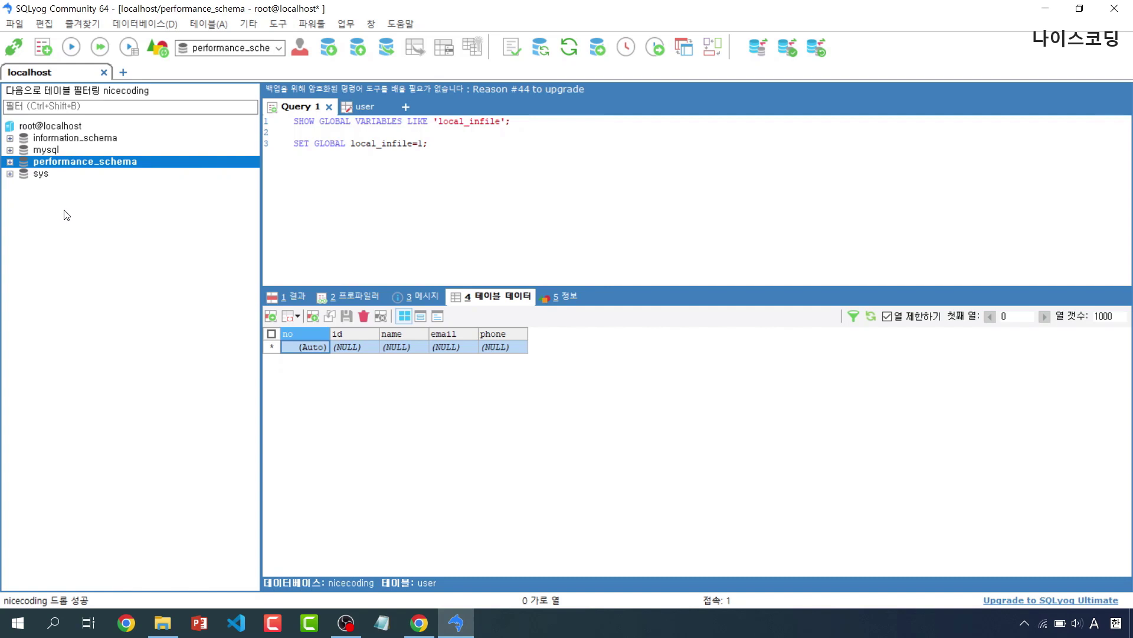
Minimize the open windows to return to the desktop.
{"action": "left_click", "coordinate": [471, 202]}
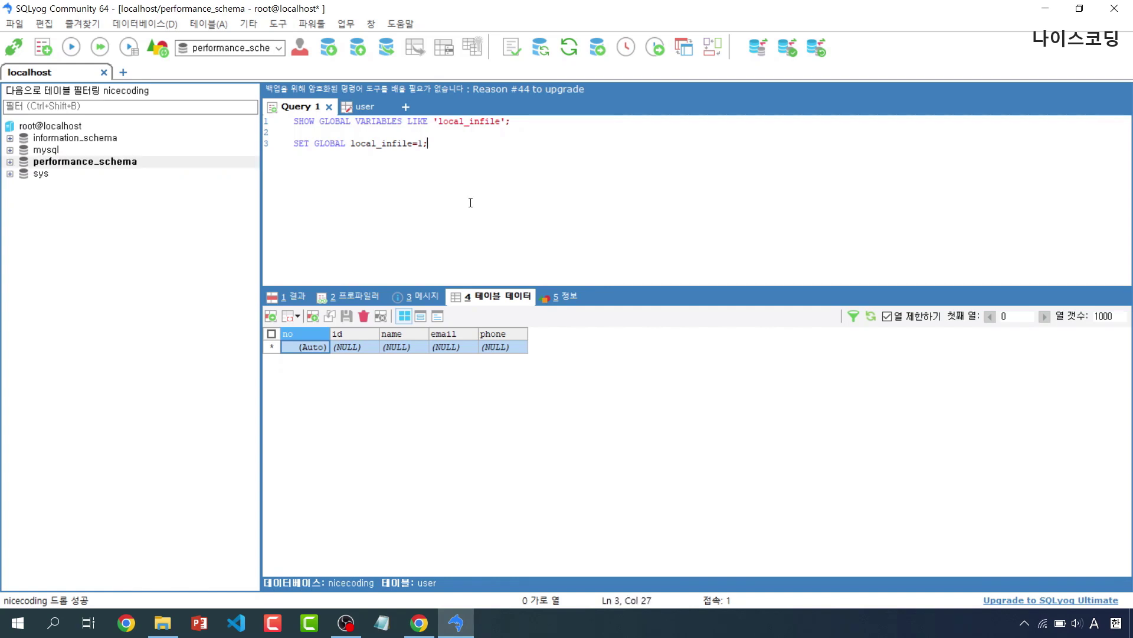
{"action": "left_click", "coordinate": [1045, 10]}
{"action": "left_click", "coordinate": [1046, 11]}
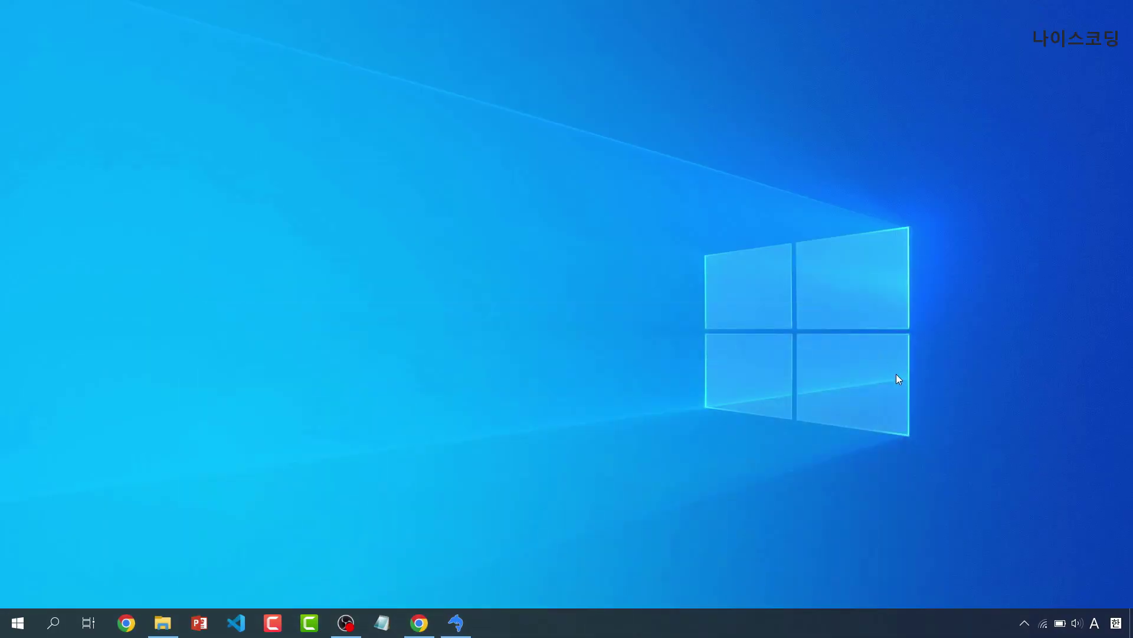